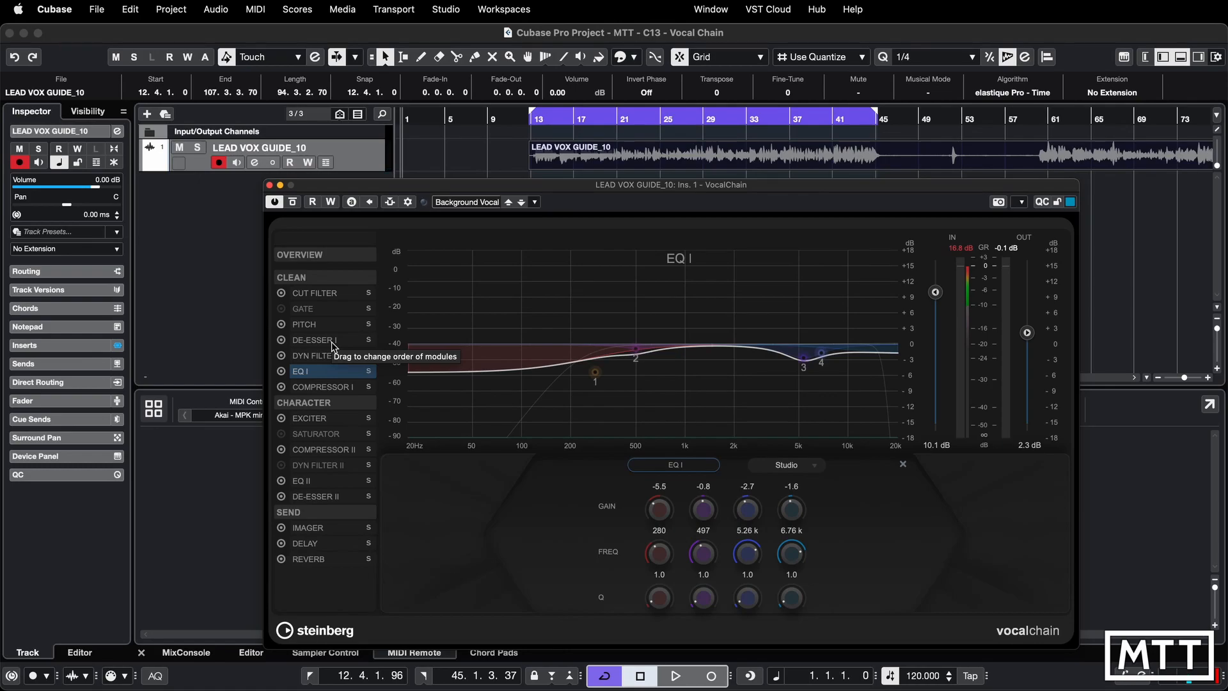
Play the lead vocal through VocalChain's Background Vocal preset and compare the EQ I and EQ II module settings
key("space")
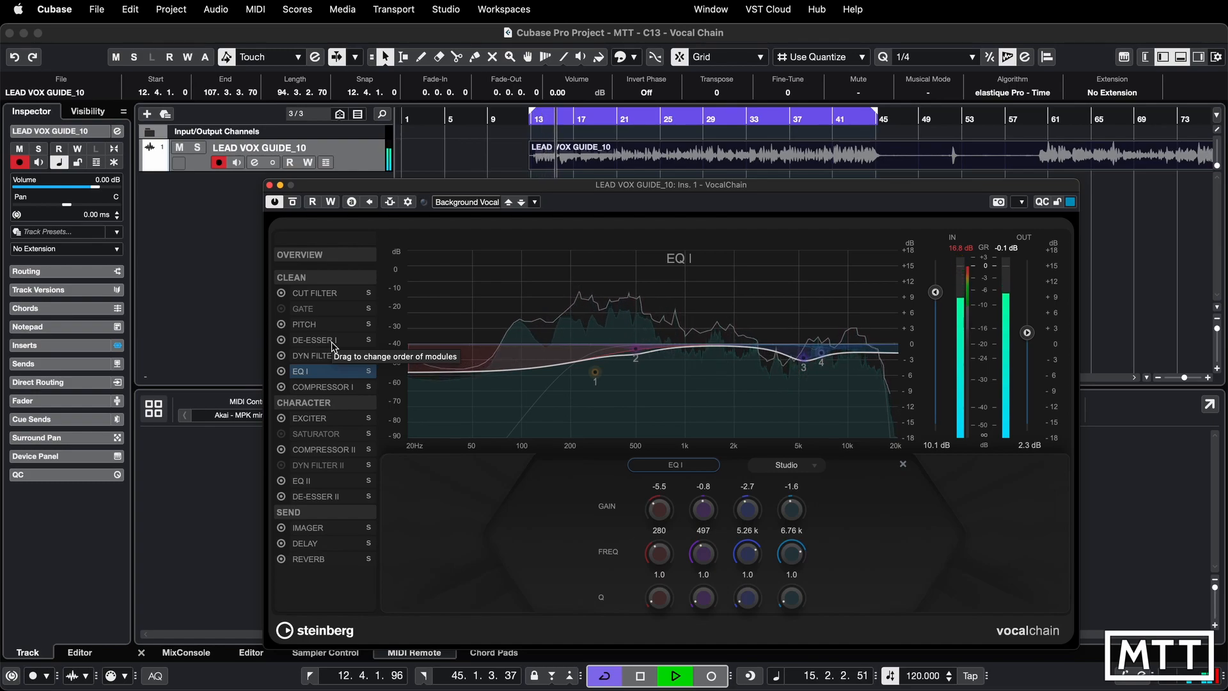
key("space")
left_click(335, 480)
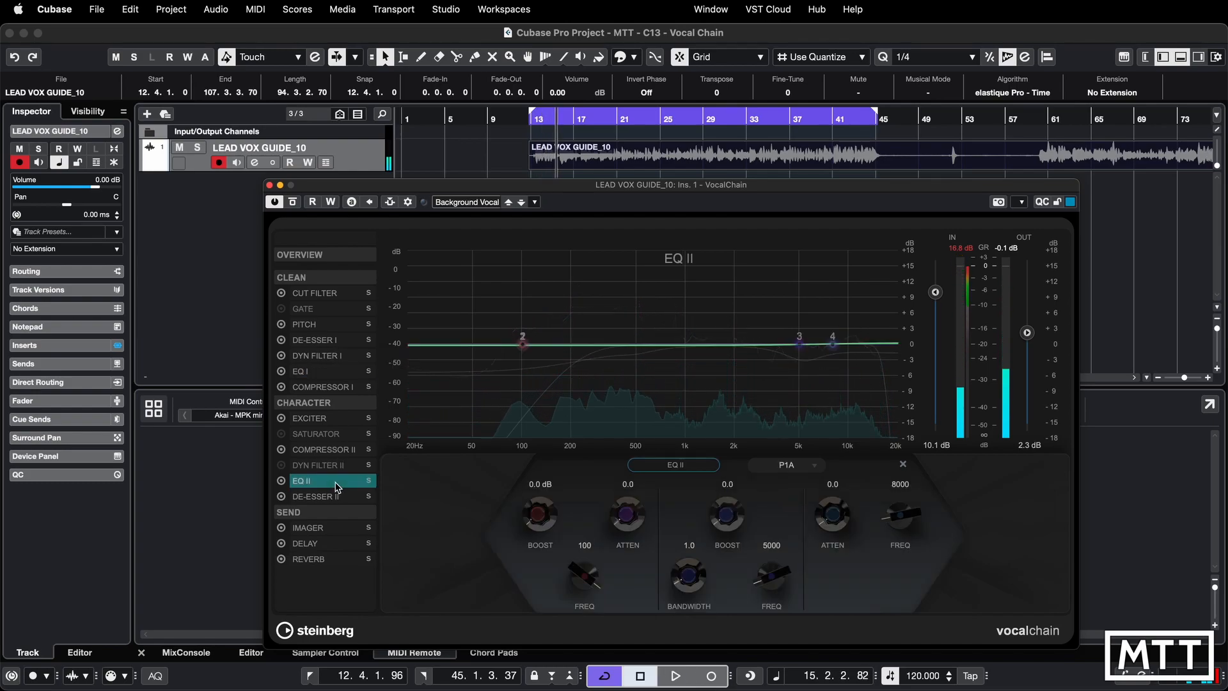
left_click(333, 374)
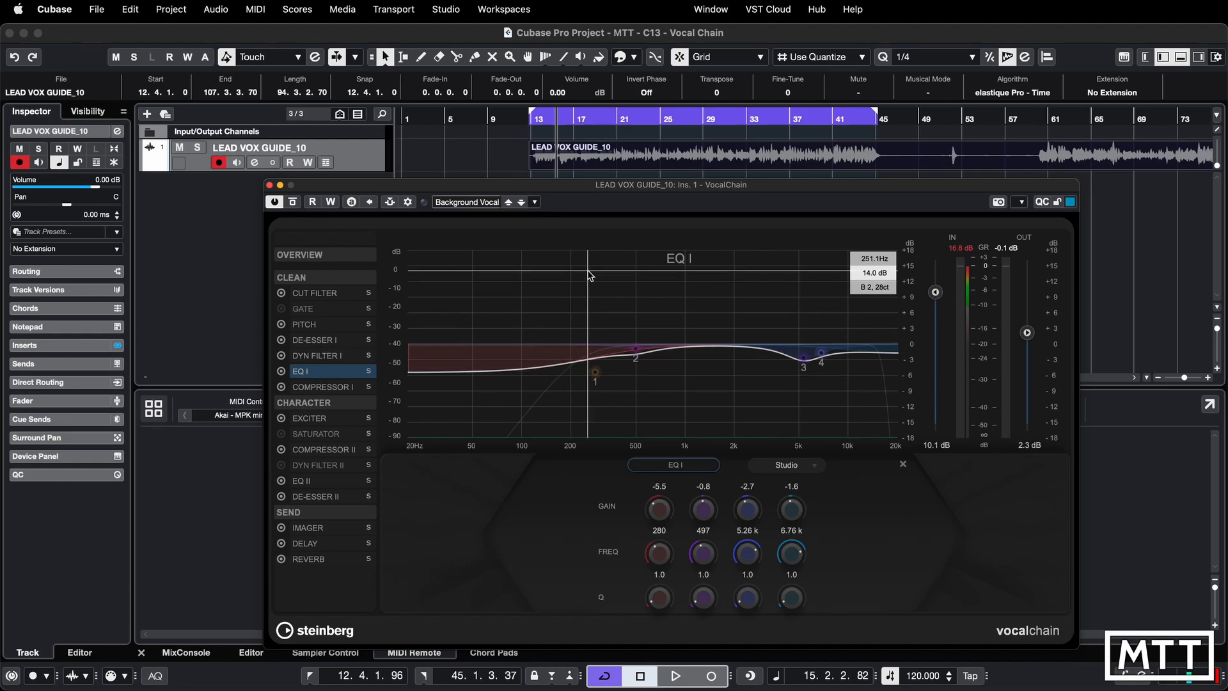
Examine the Cut Filter, EQ I and Dyn Filter I modules, playing the vocal to watch the dynamic filter react
left_click(327, 294)
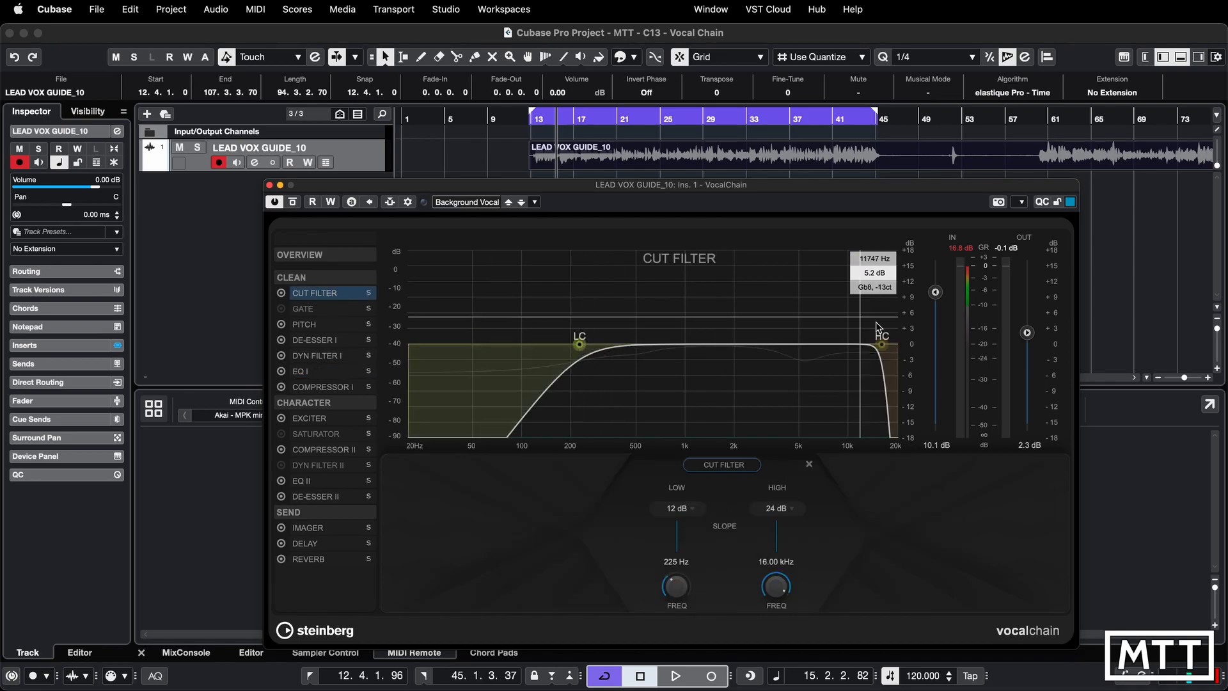
left_click(310, 371)
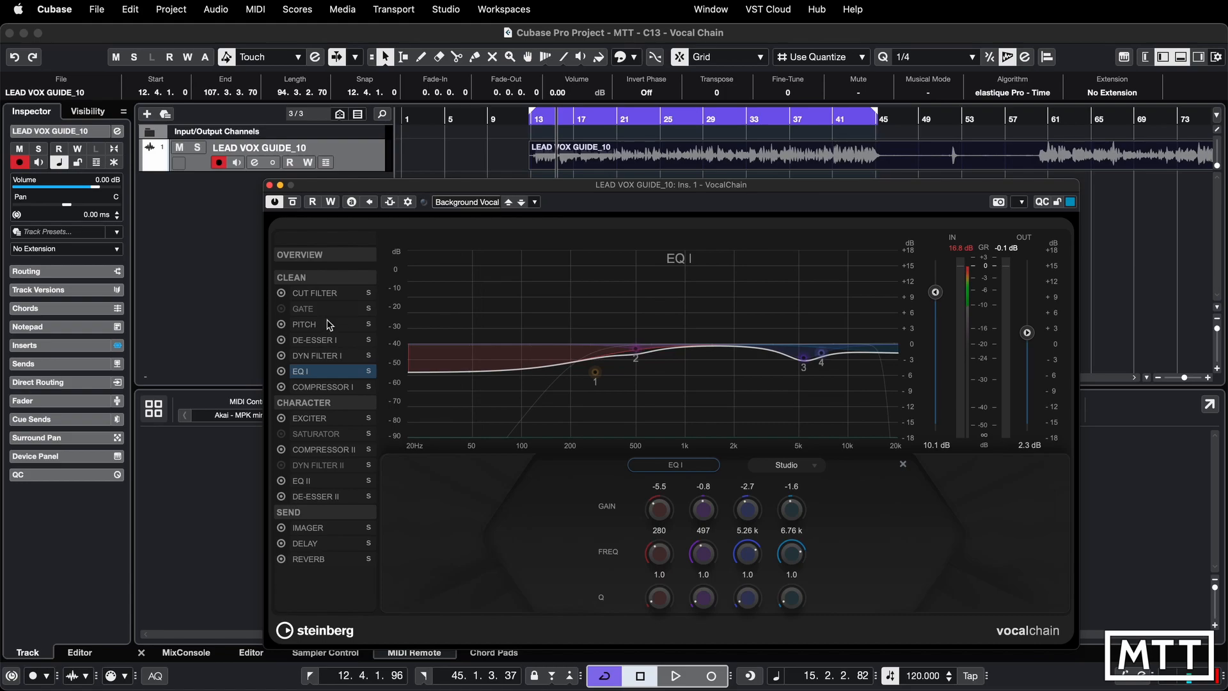
left_click(318, 356)
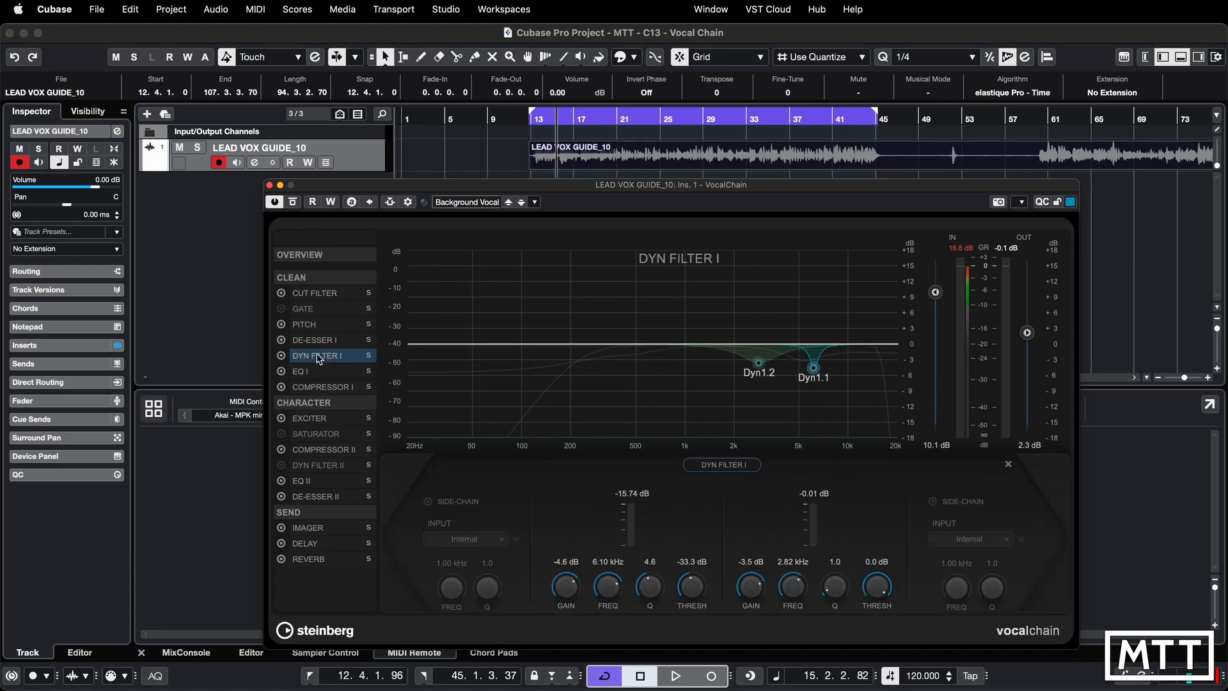
key("space")
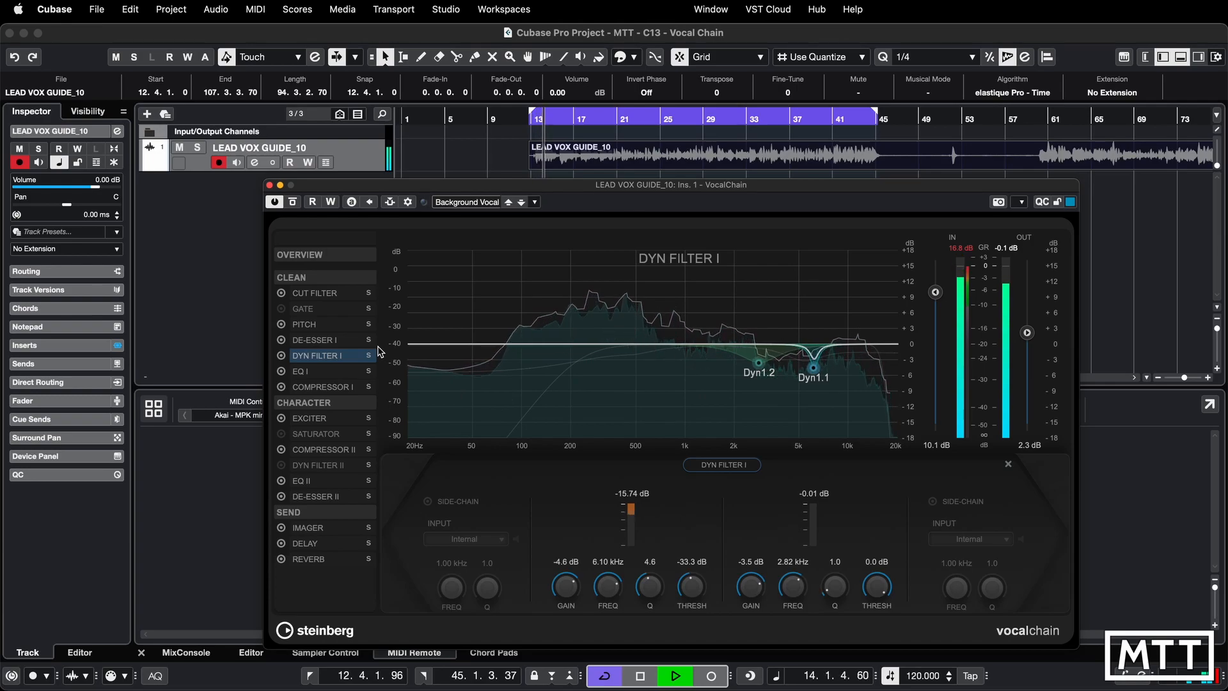
key("space")
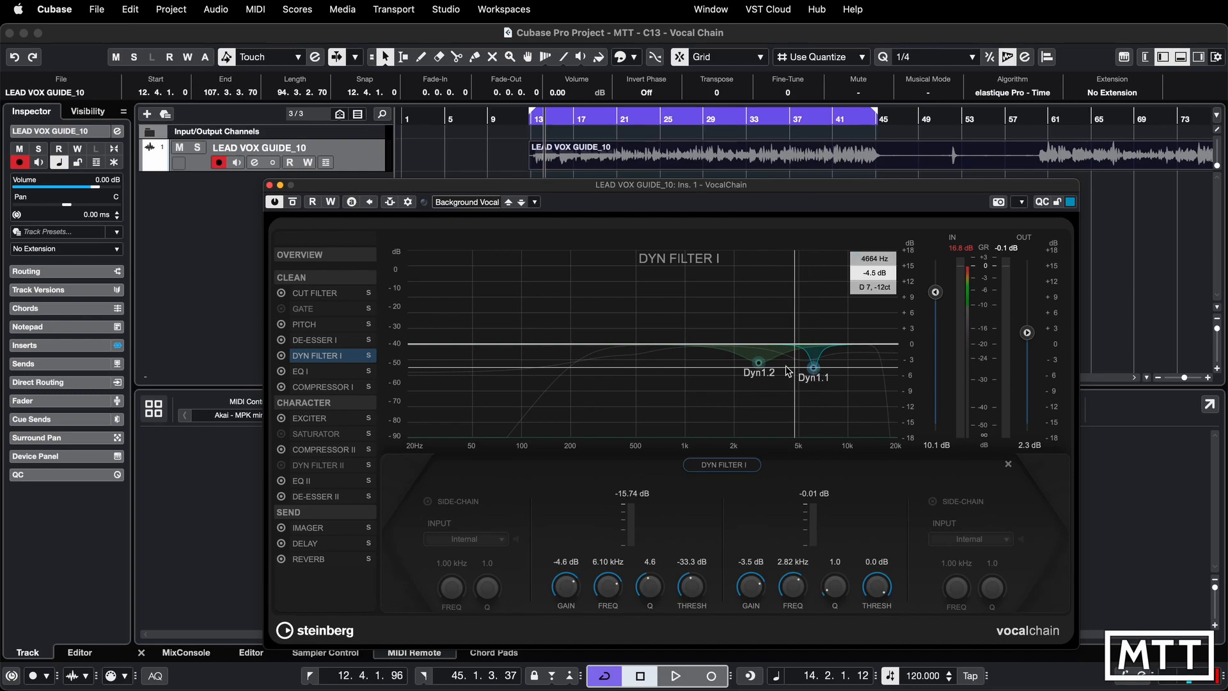
Examine the Pitch, Exciter, Compressor II, EQ II, De-Esser II, Imager, Delay and Reverb settings of the preset
left_click(307, 330)
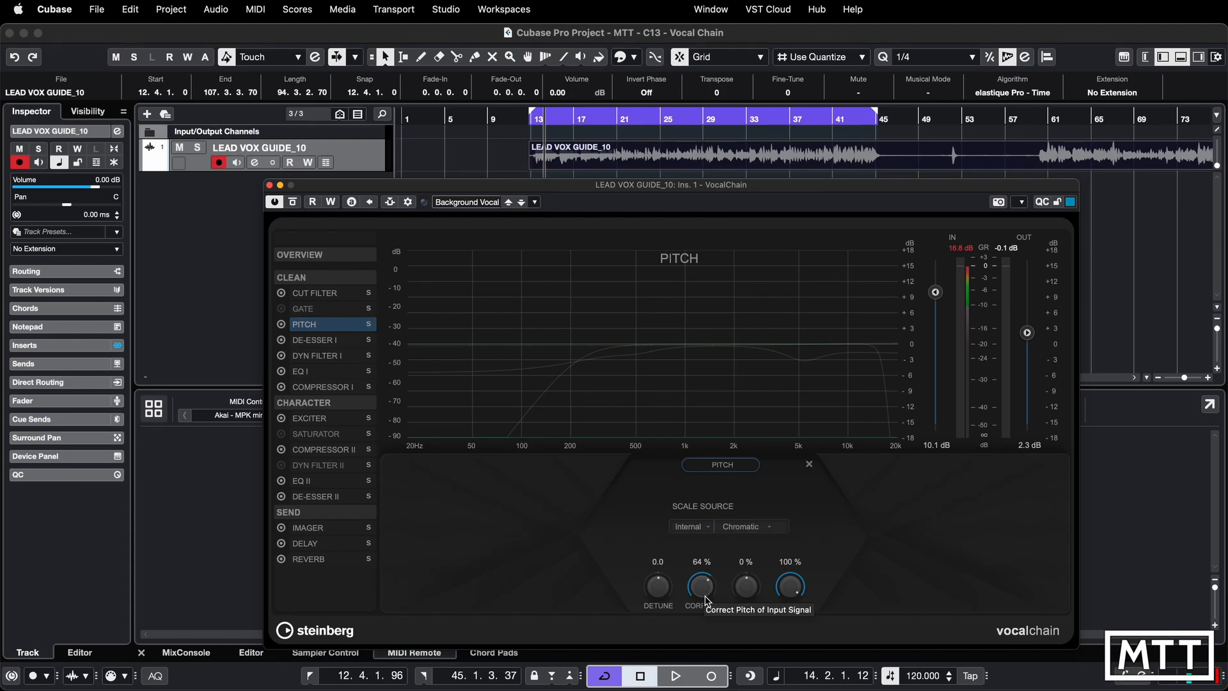
left_click(323, 421)
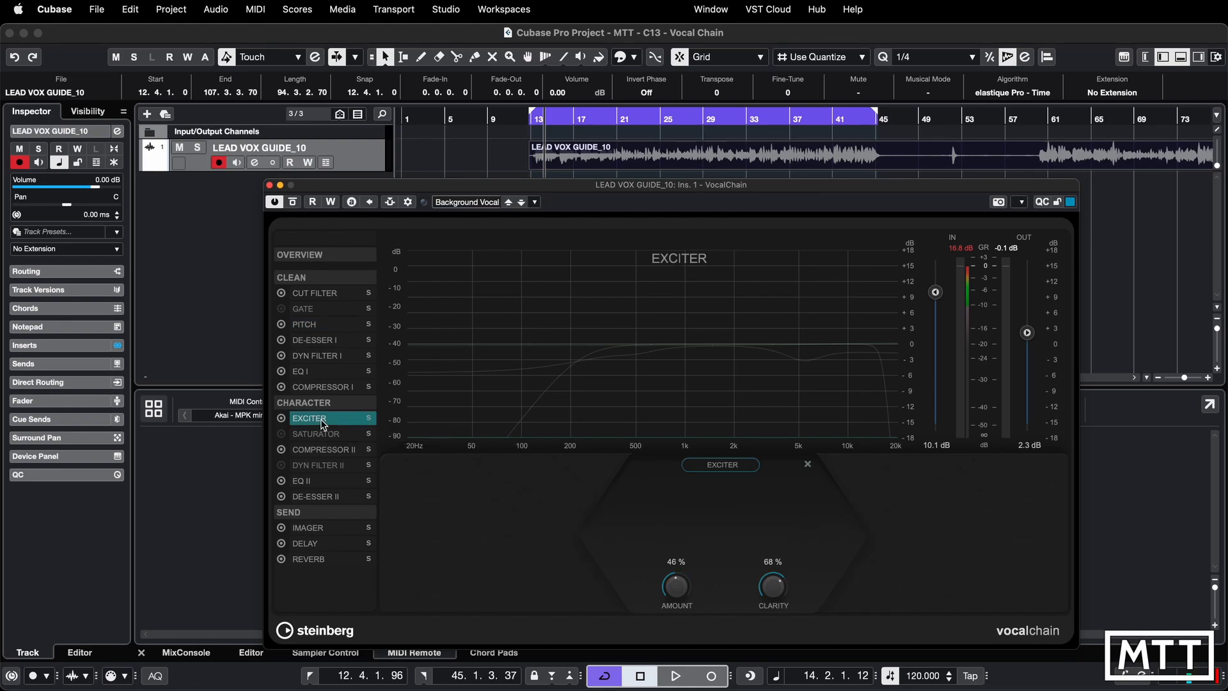
left_click(329, 453)
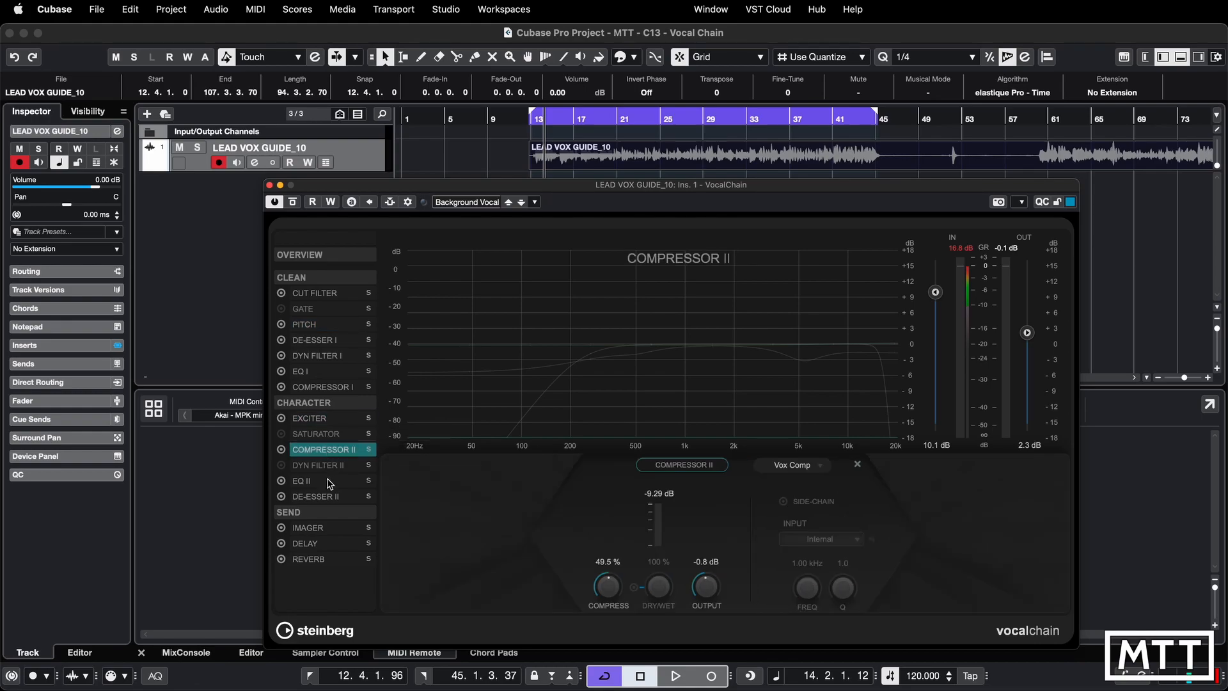
left_click(323, 484)
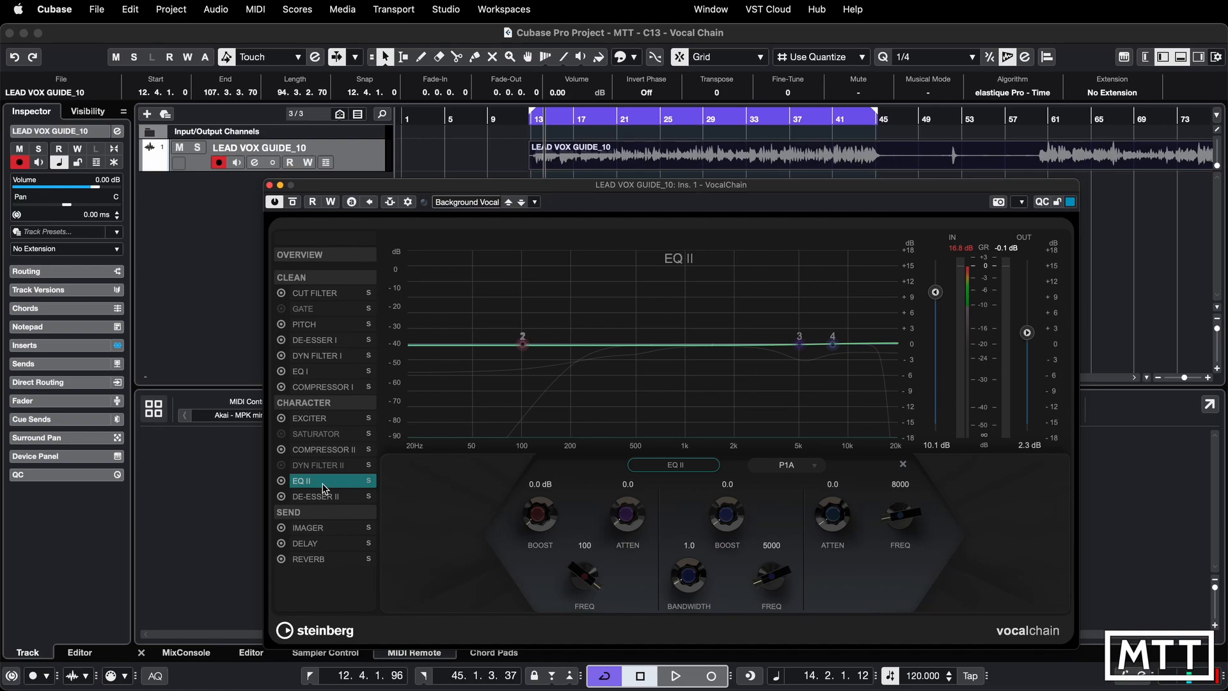
left_click(323, 497)
left_click(322, 529)
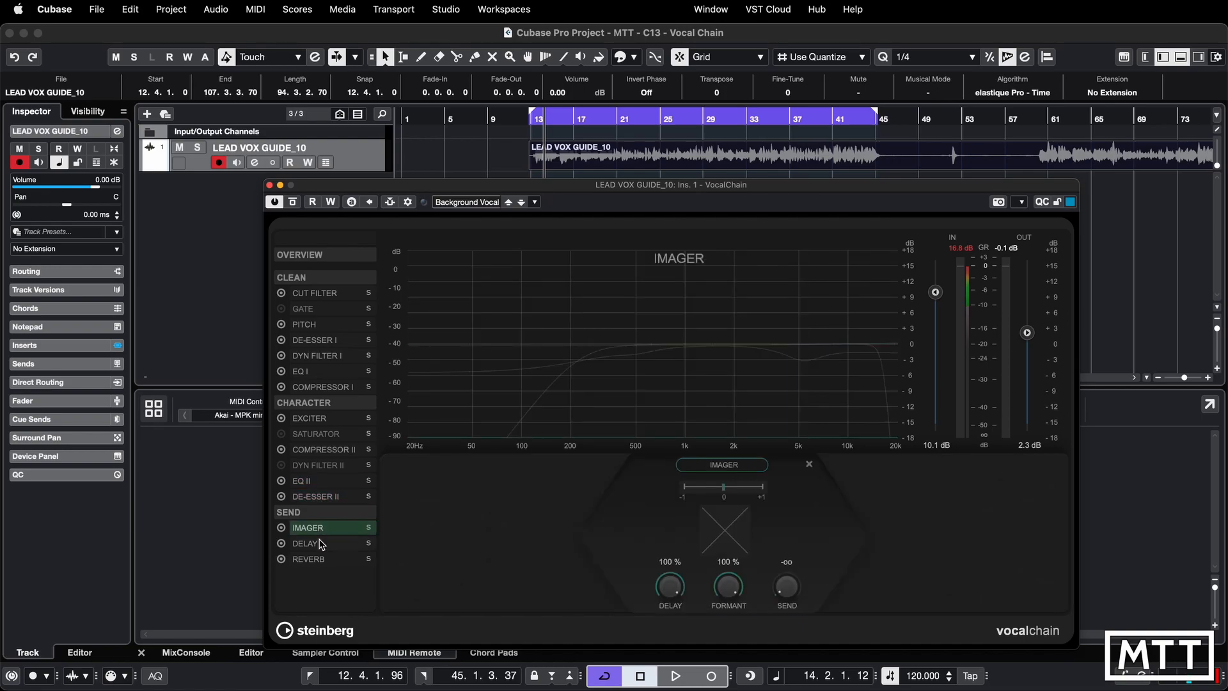
left_click(319, 544)
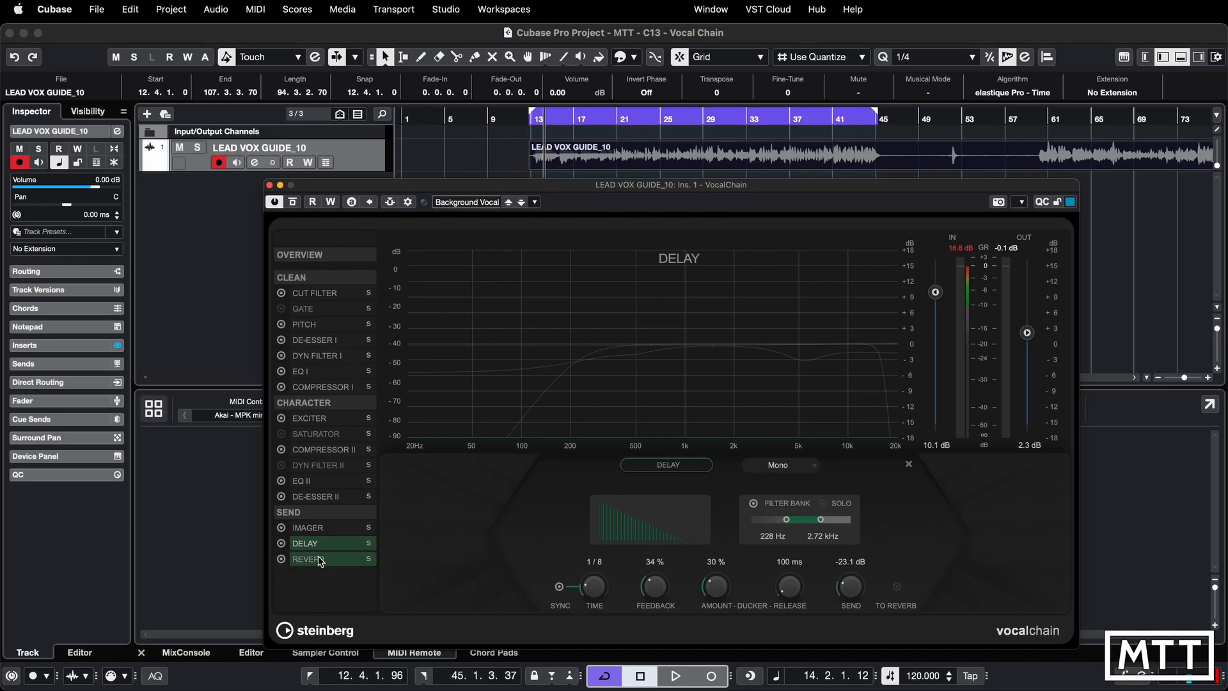
left_click(320, 560)
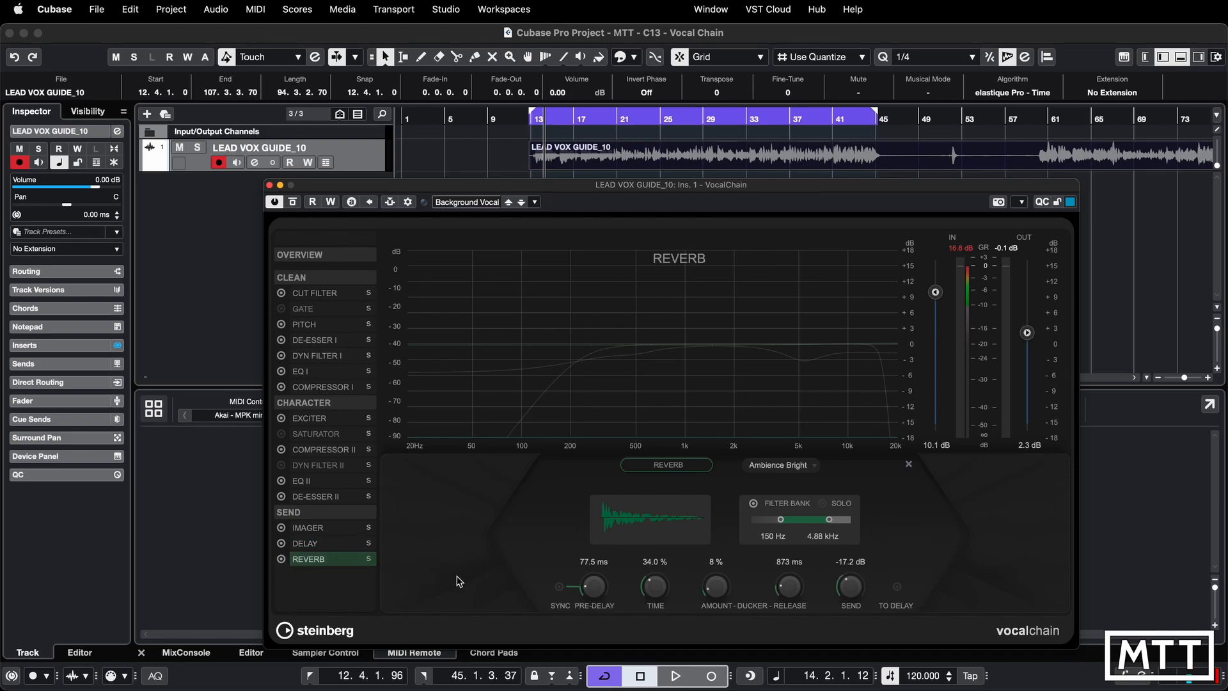
Load the Broken Radio preset in VocalChain and start playing the lead vocal through it
left_click(490, 203)
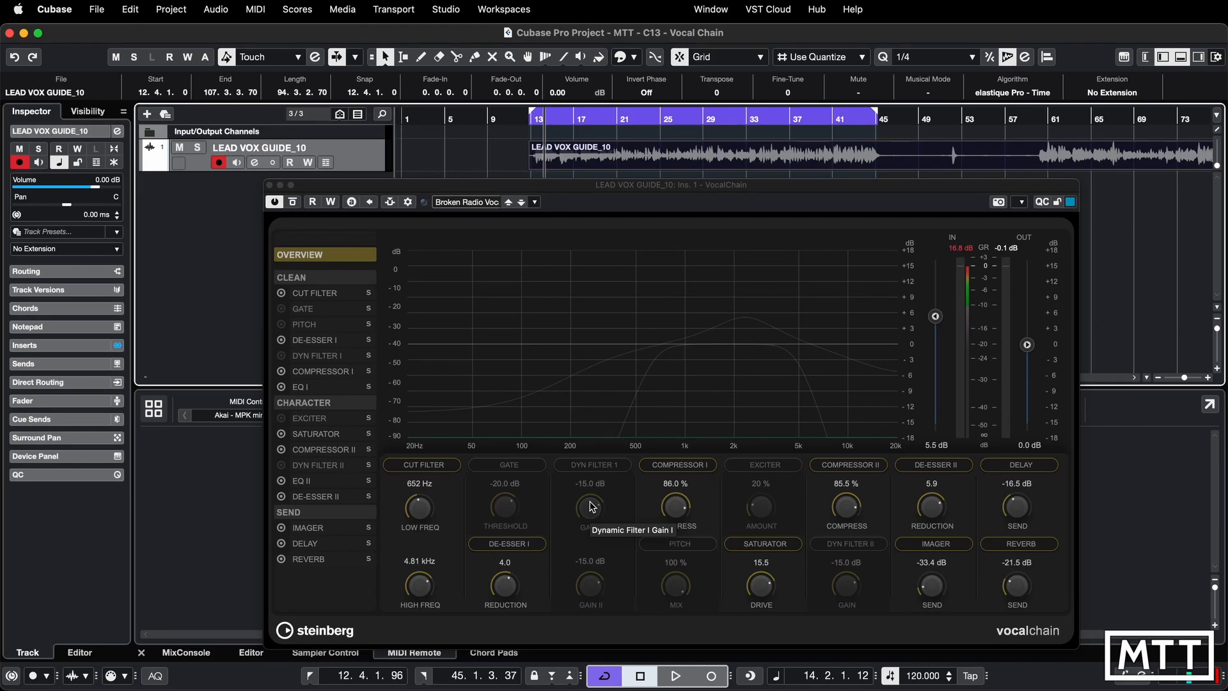
key("space")
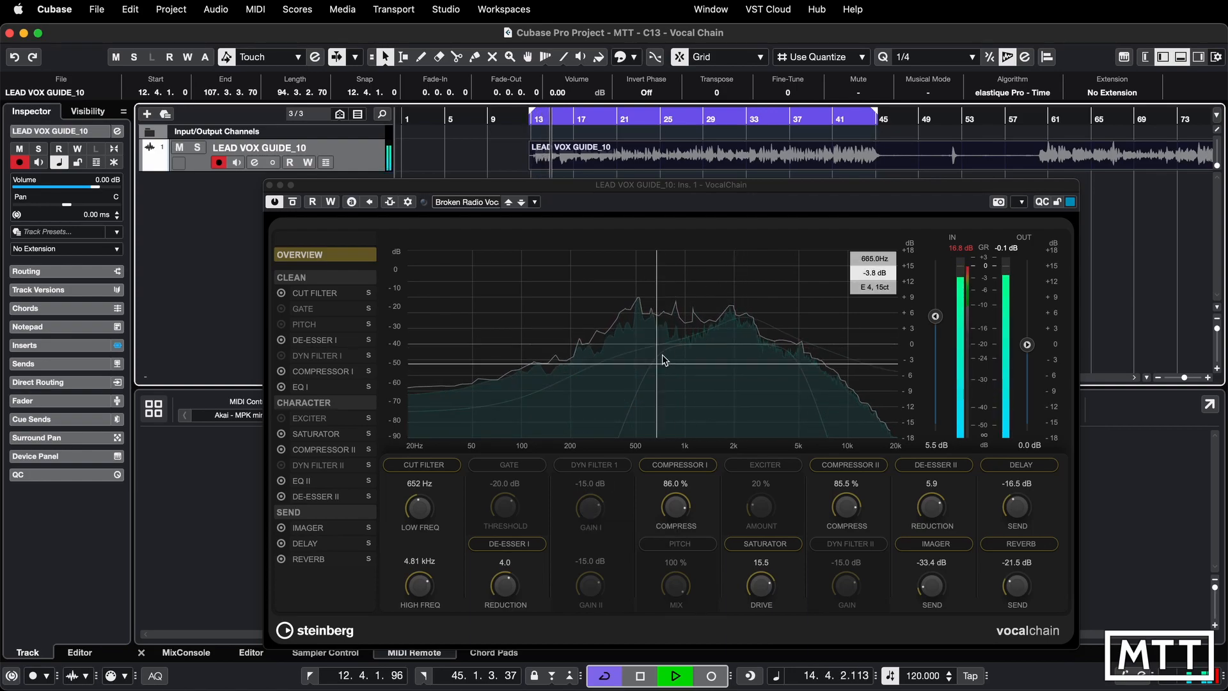
Examine the Saturator during playback, toggling its solo on and off, and inspect the EQ II and Cut Filter curves
left_click(314, 435)
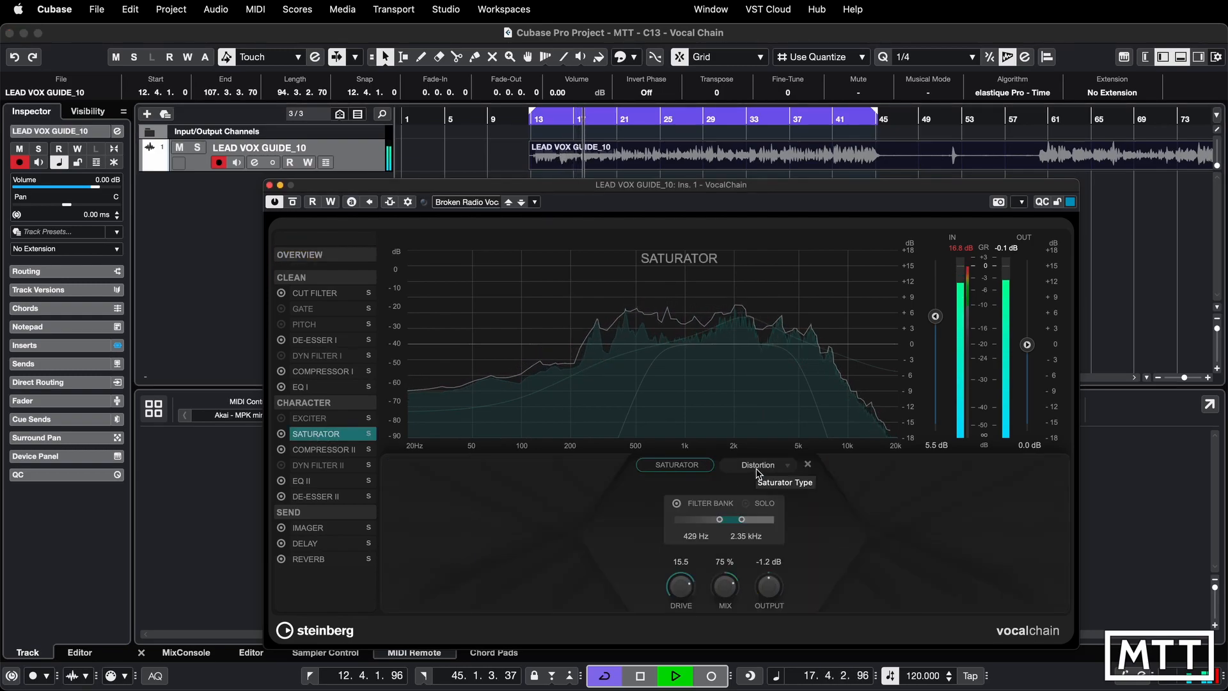
left_click(369, 435)
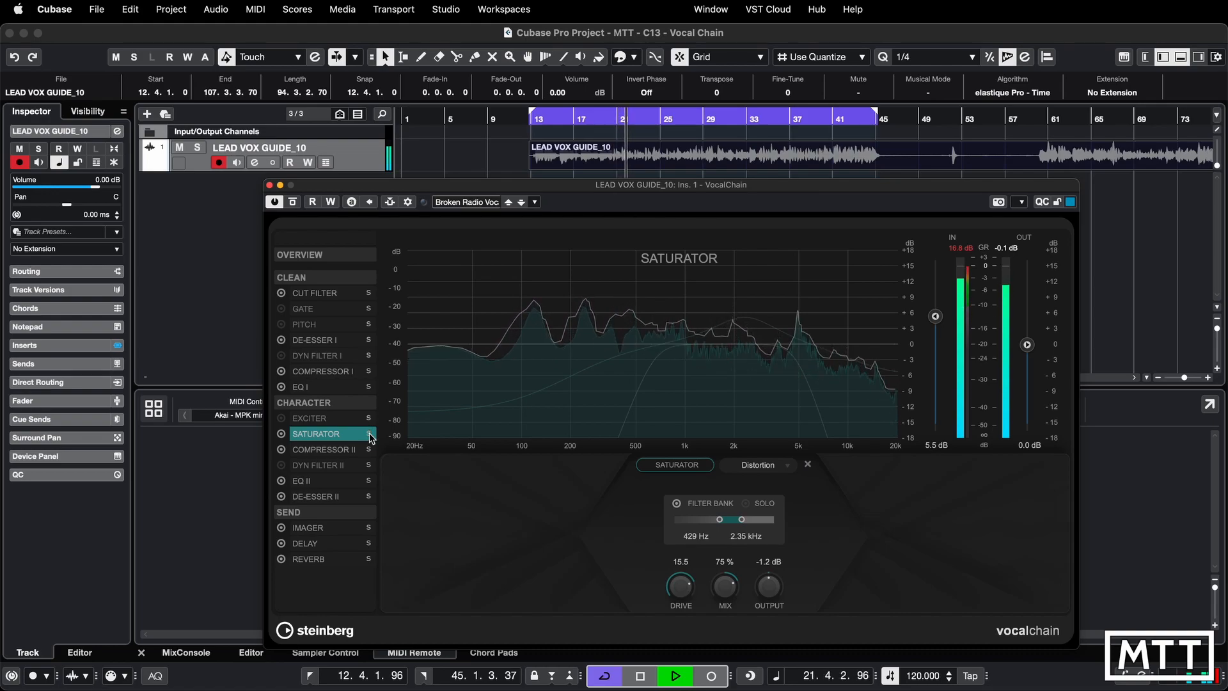
left_click(369, 435)
left_click(345, 480)
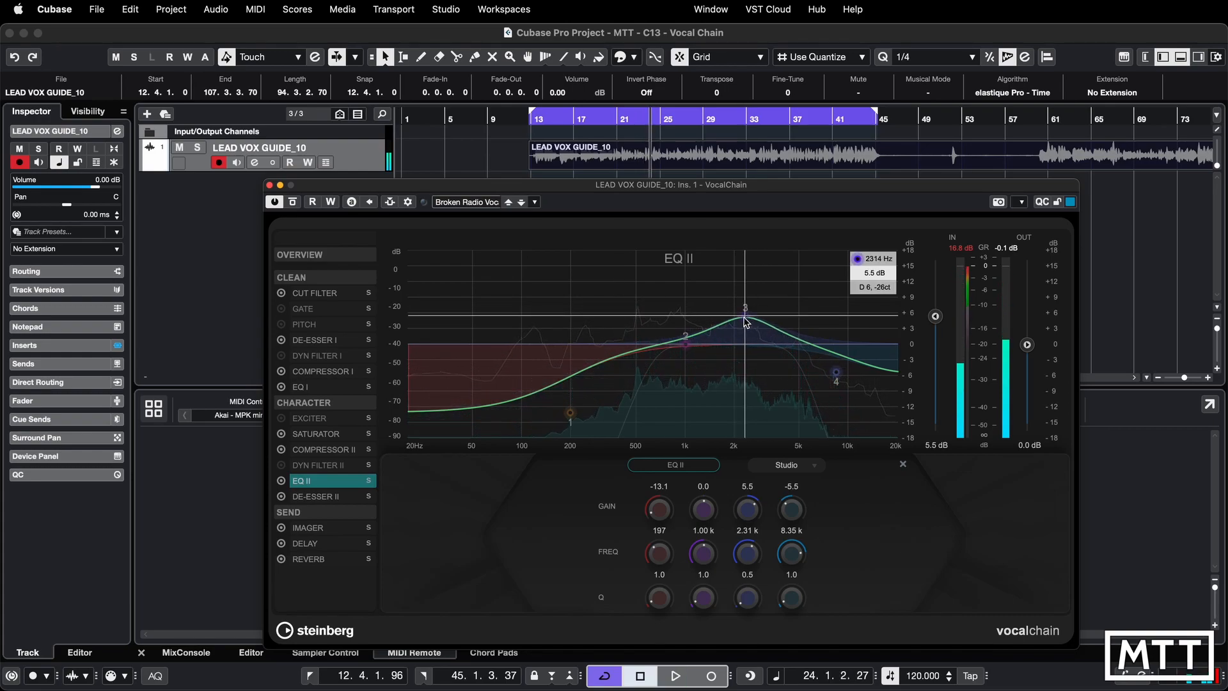
left_click(303, 294)
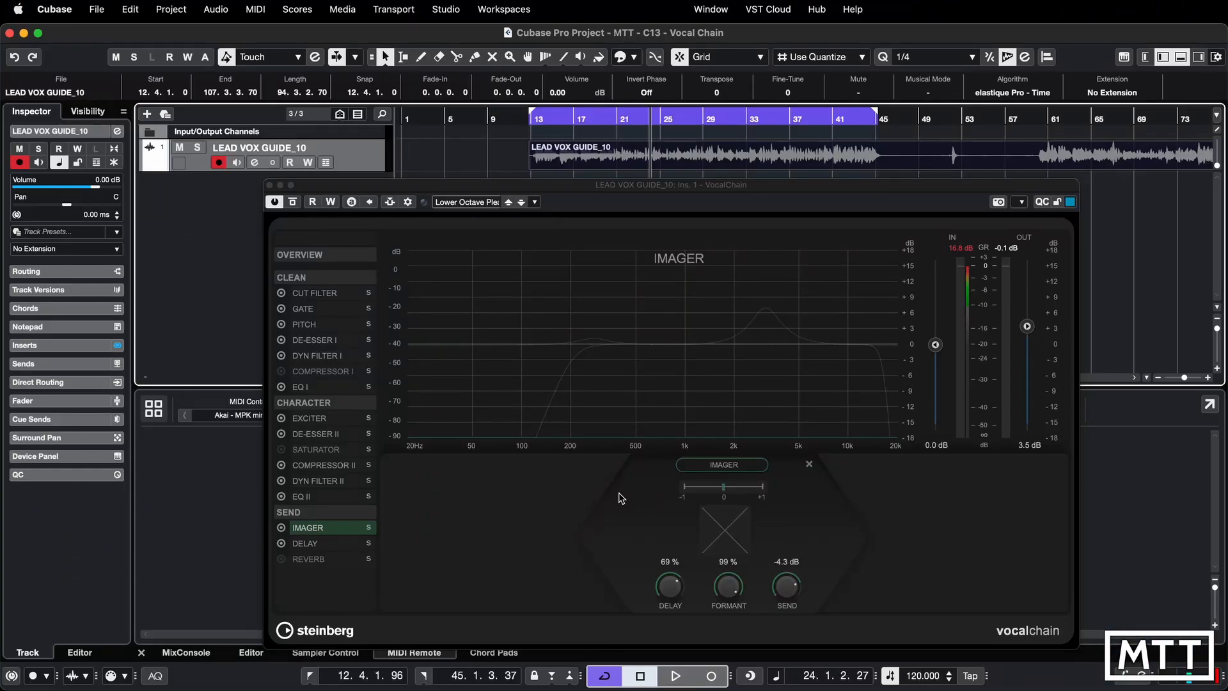
Play the vocal through the Lower Octave preset, inspect the Pitch module, and compare the sound with the plug-in bypassed and active
key("space")
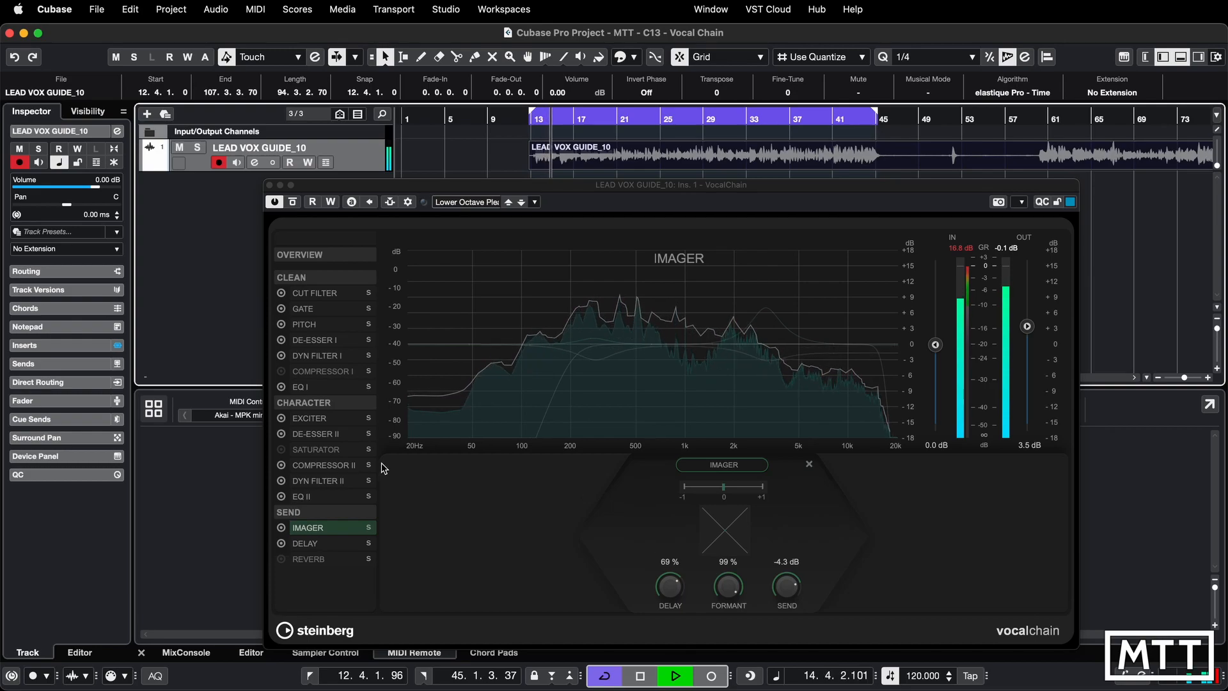
left_click(322, 326)
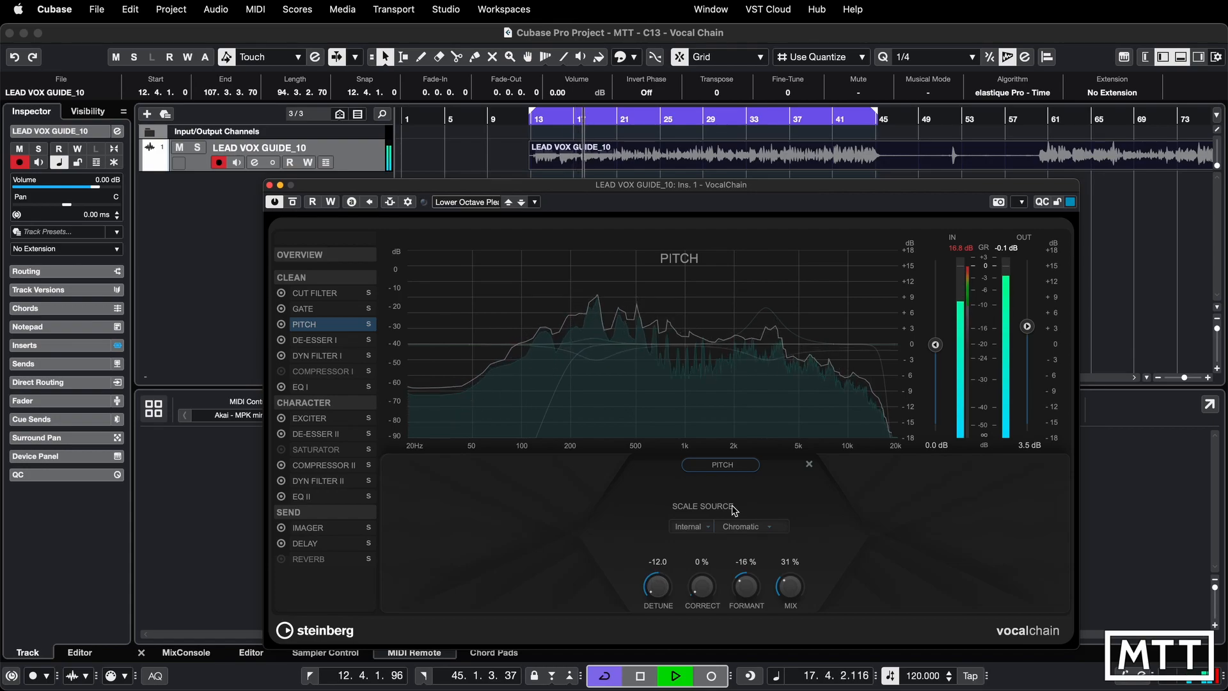
left_click(292, 203)
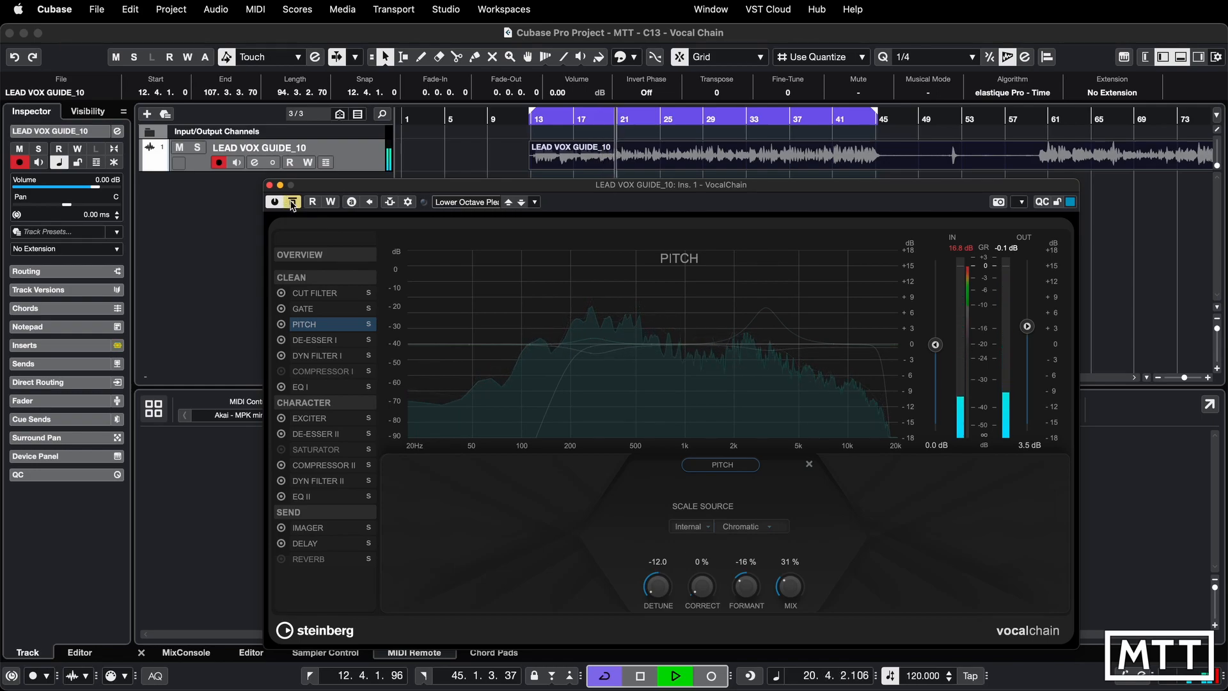
left_click(292, 203)
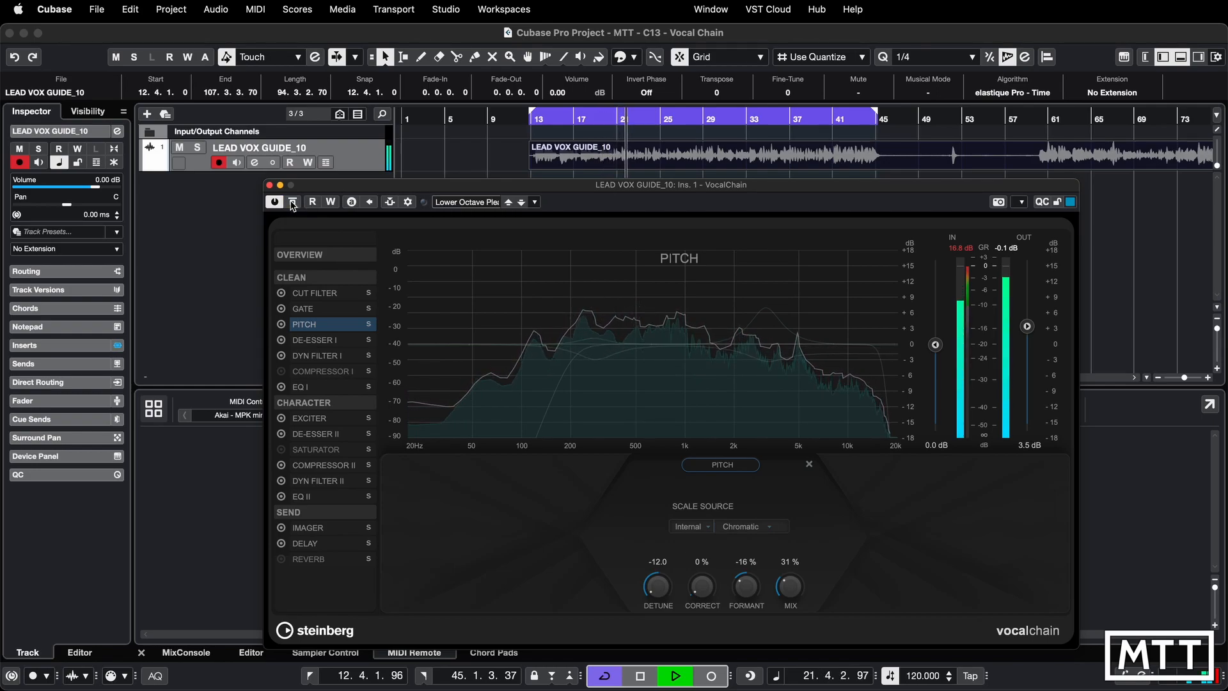
key("space")
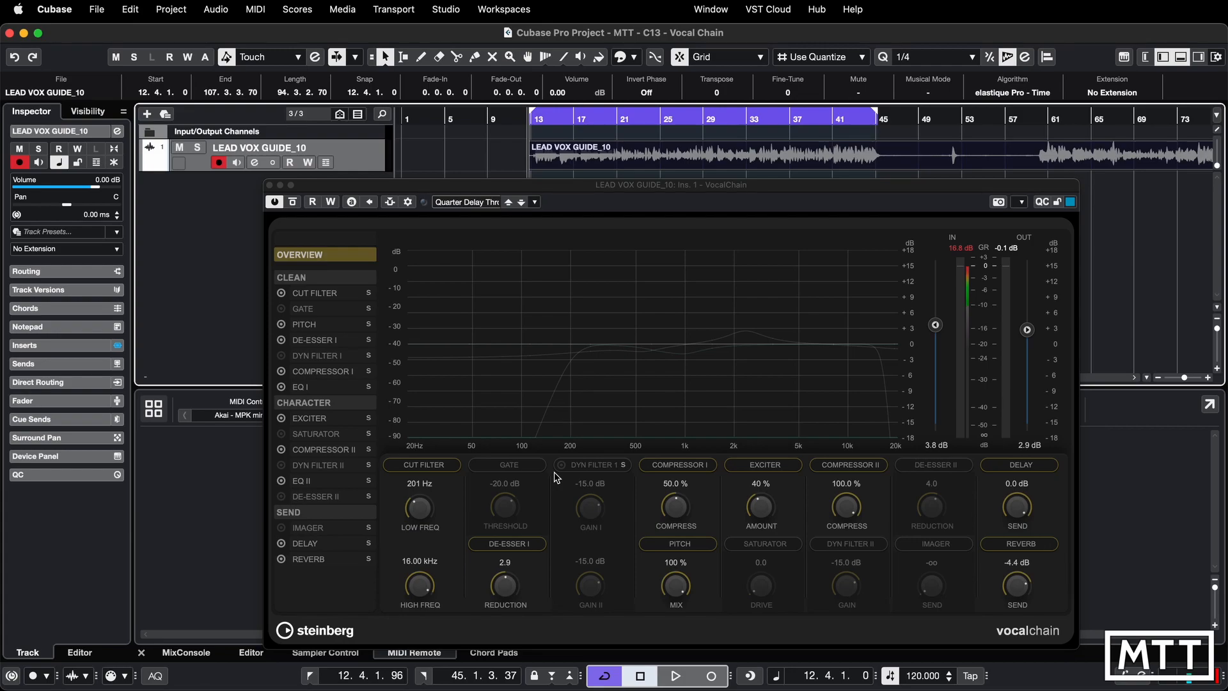
Audition the lead vocal through the Quarter Delay preset and the Rock Hot Valve preset
key("space")
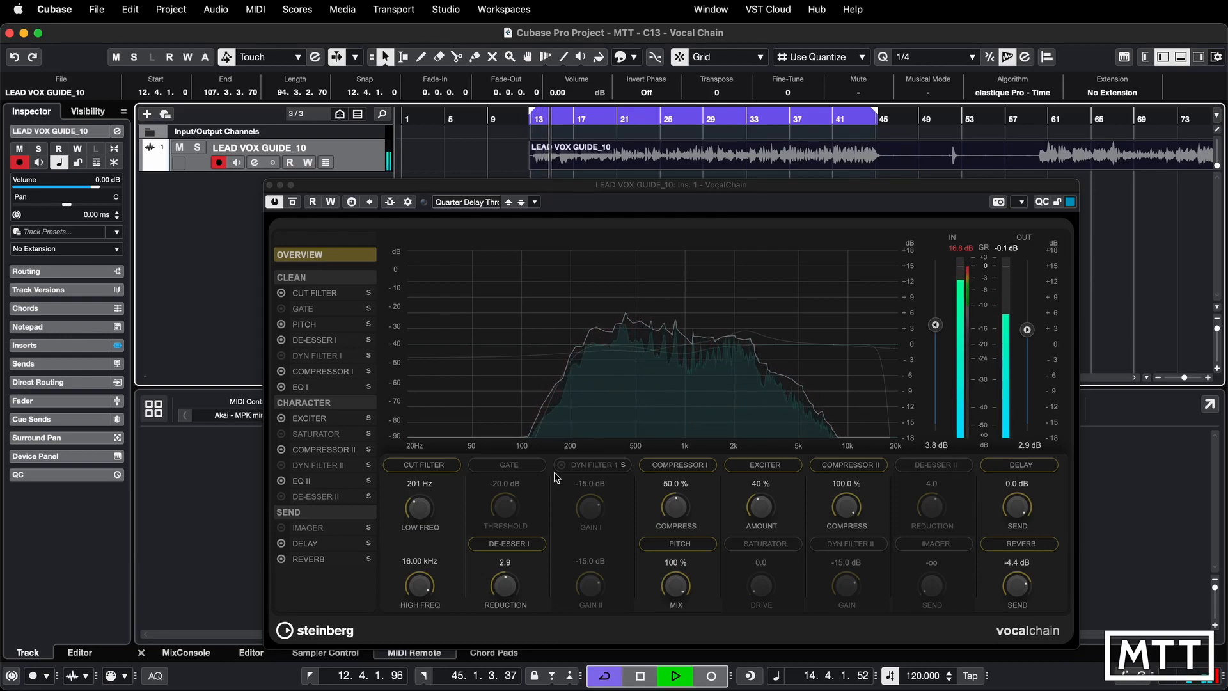
key("space")
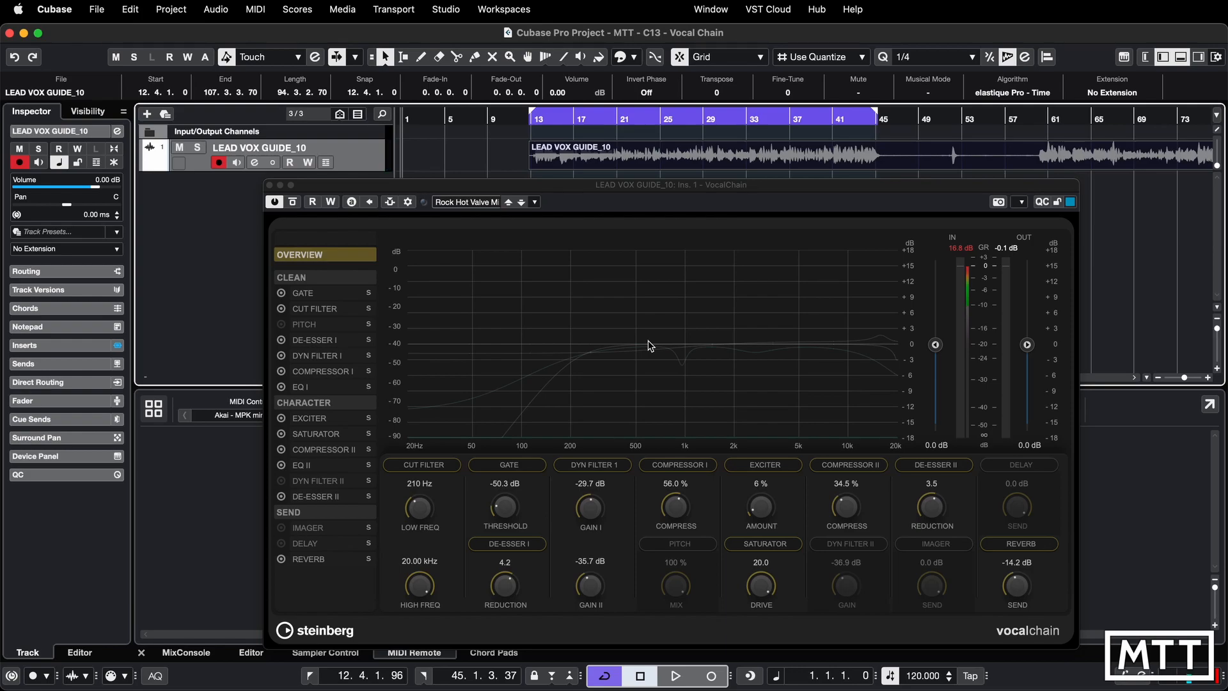
key("space")
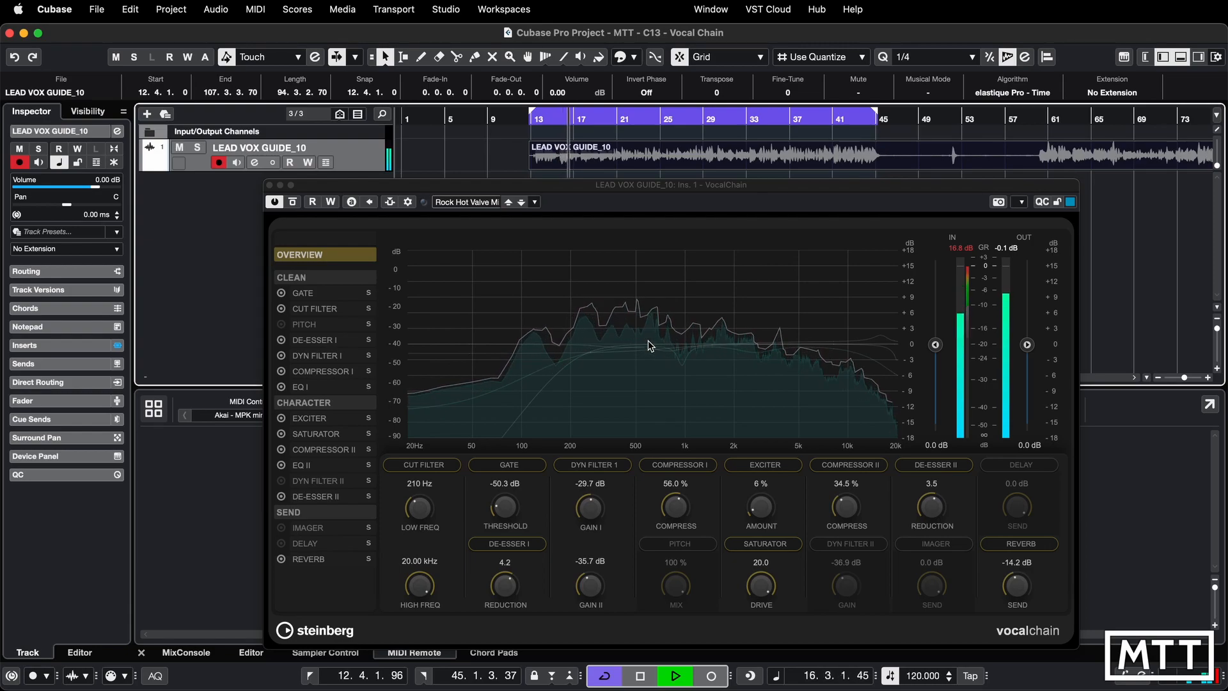
key("space")
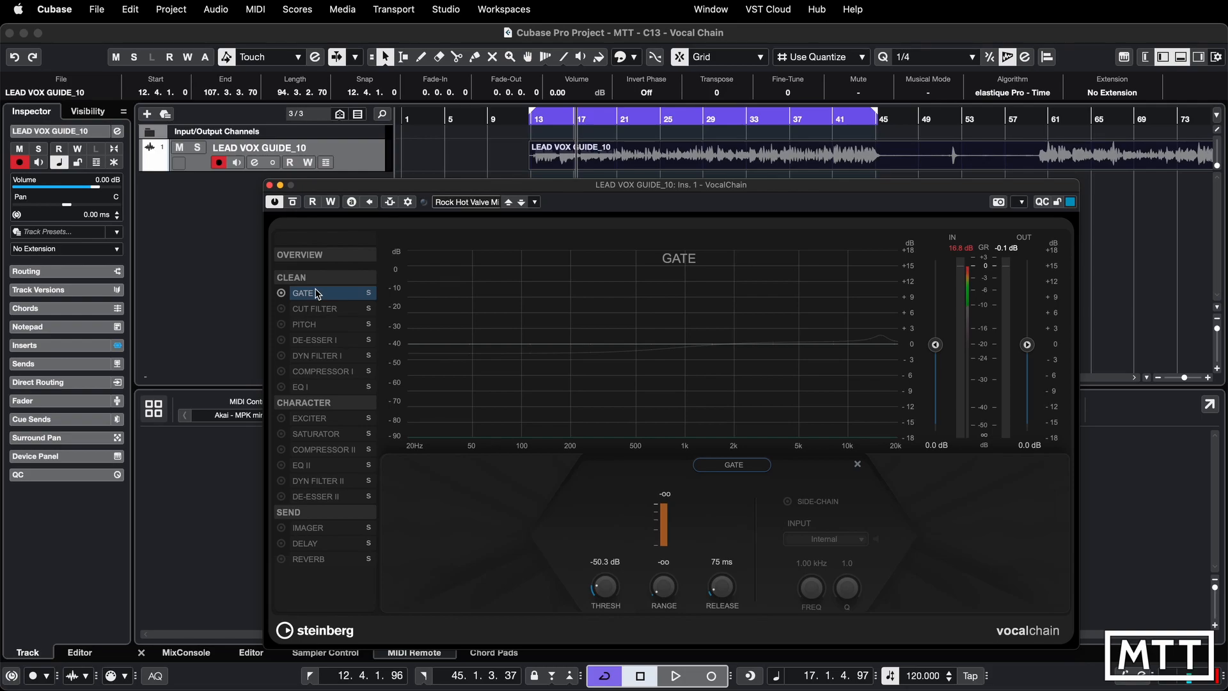
Play the vocal with the Gate module soloed and raise the gate threshold to -16.1 dB
key("space")
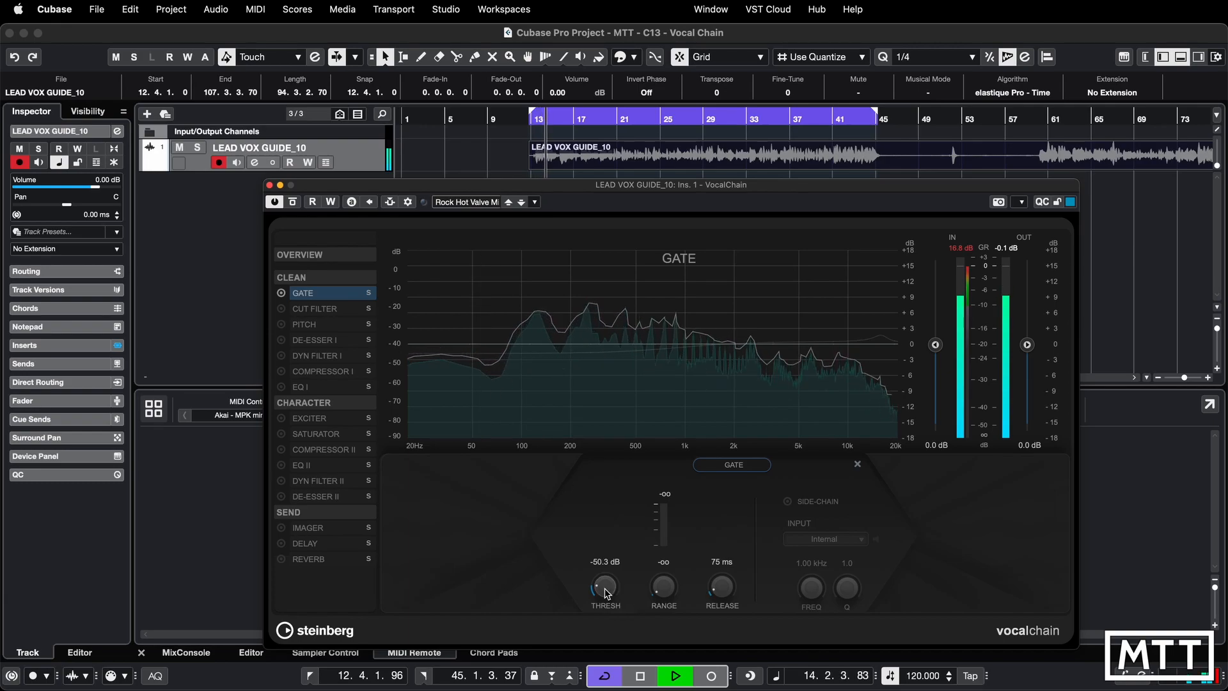
left_click_drag(604, 588, 624, 529)
key("space")
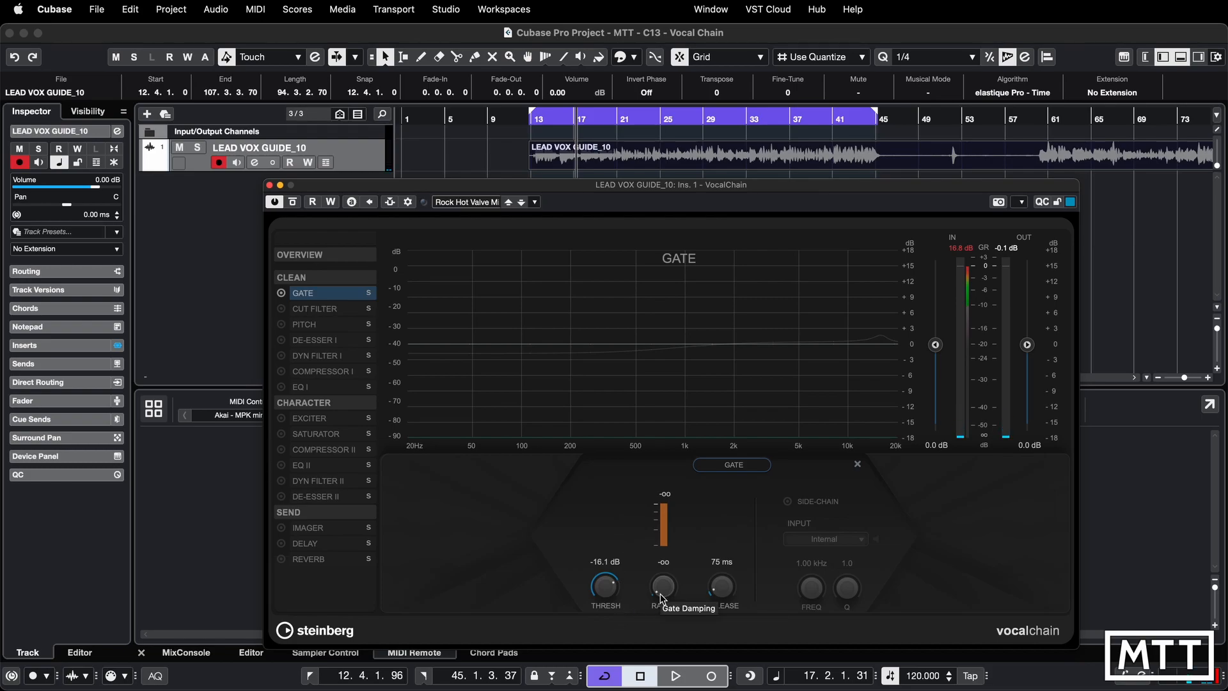
Set the gate's range to -19.0 dB and play the vocal to hear the softer gating
left_click_drag(661, 598, 669, 564)
left_click_drag(661, 597, 668, 494)
key("space")
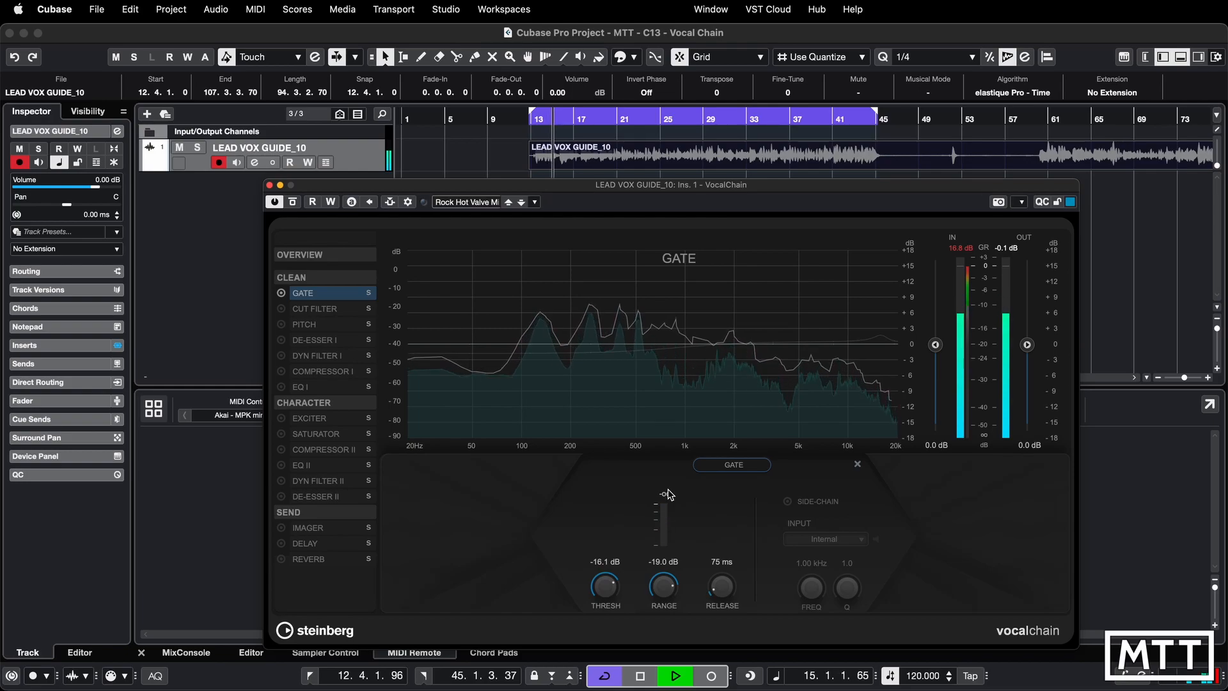
key("space")
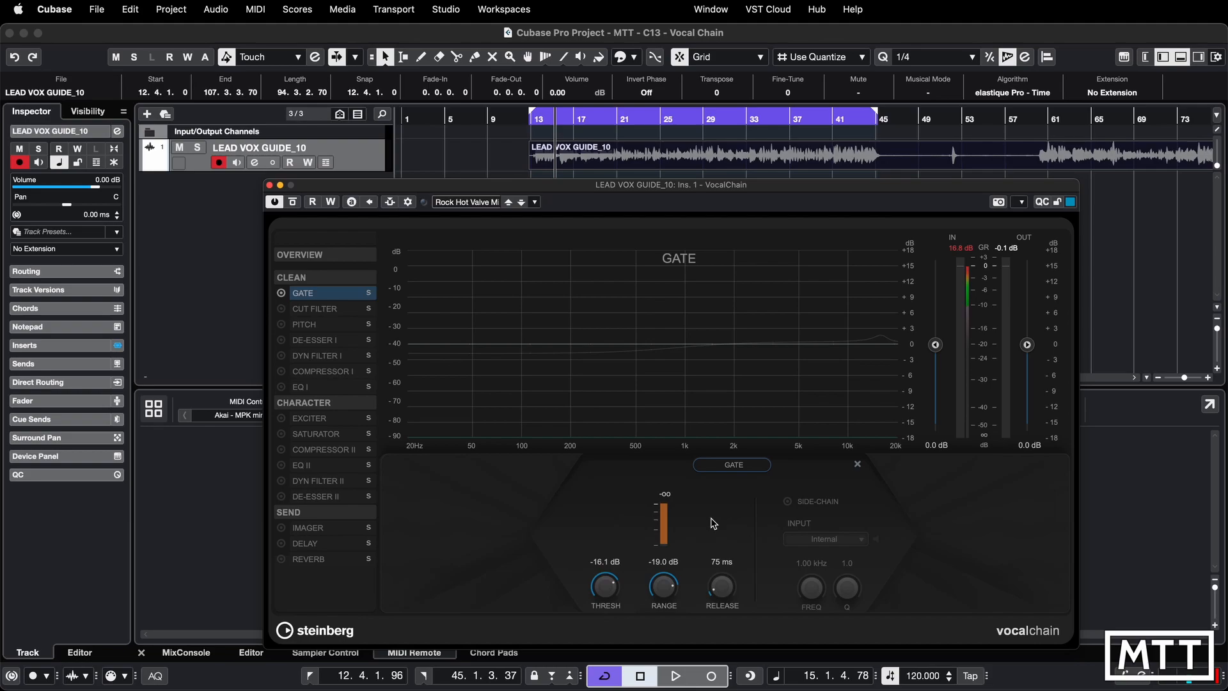
Enable the side-chain section of the Gate module
left_click(787, 501)
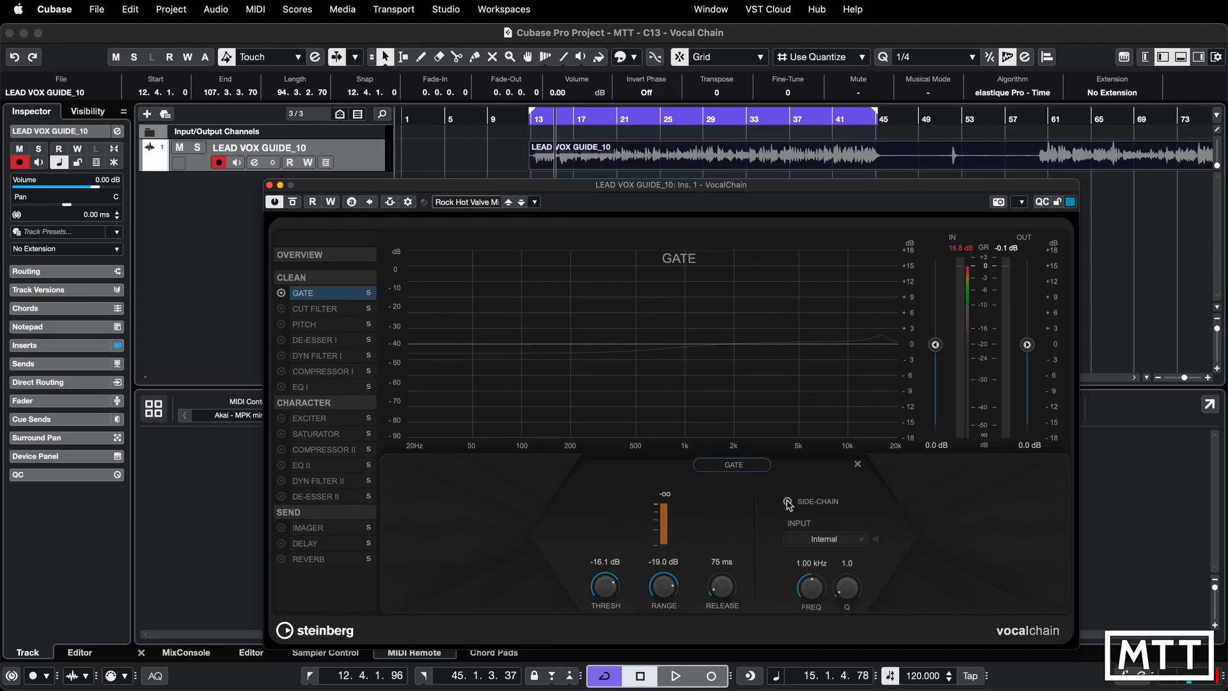
Check the Gate side-chain's available input sources and keep Internal as the input
left_click(840, 539)
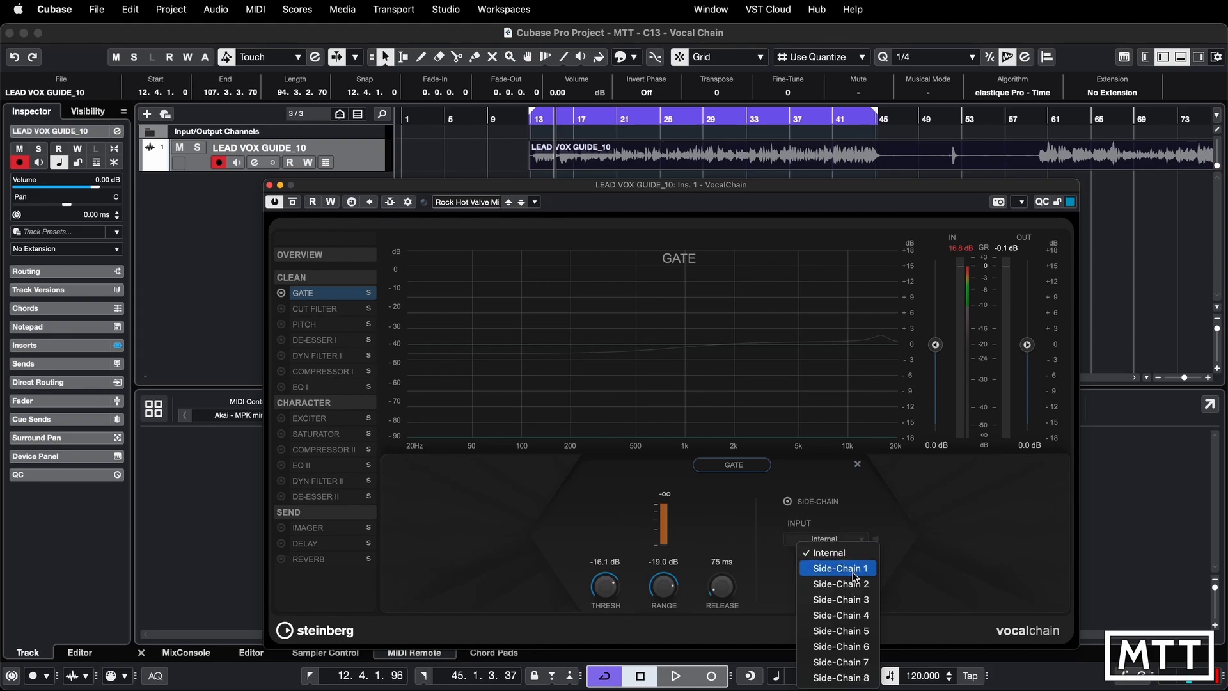
left_click(832, 552)
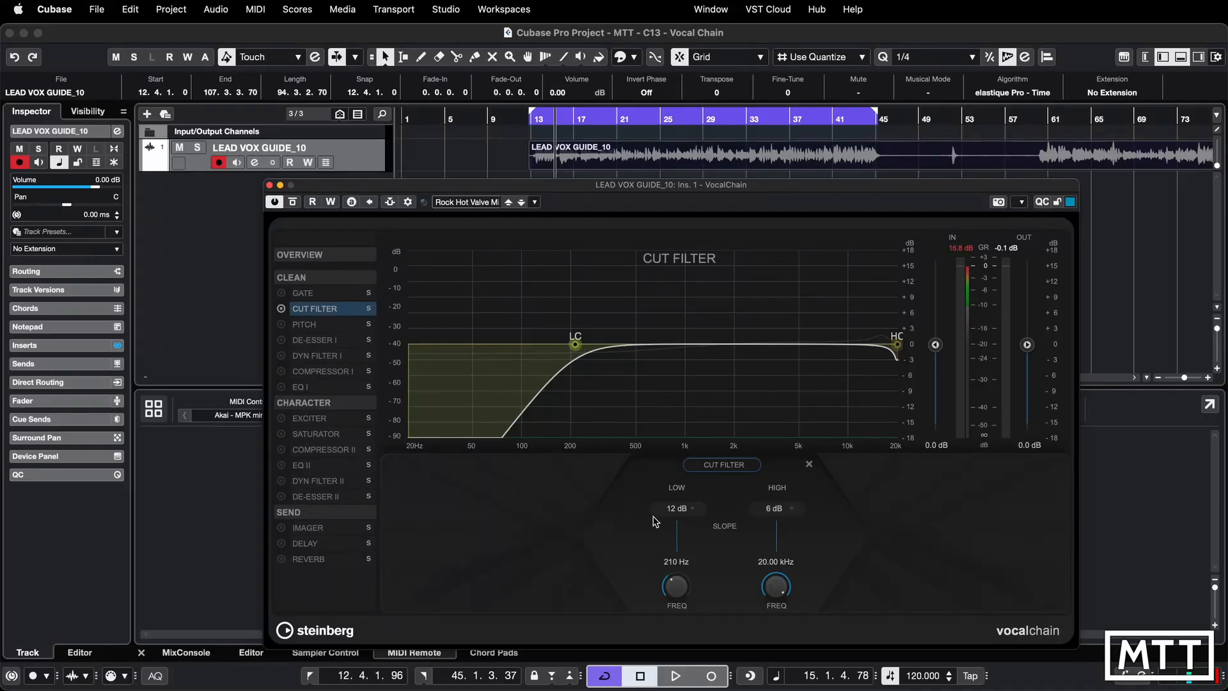
Compare 96 dB and 6 dB low-cut slopes in the Cut Filter module, leaving the slope at 96 dB
left_click(684, 509)
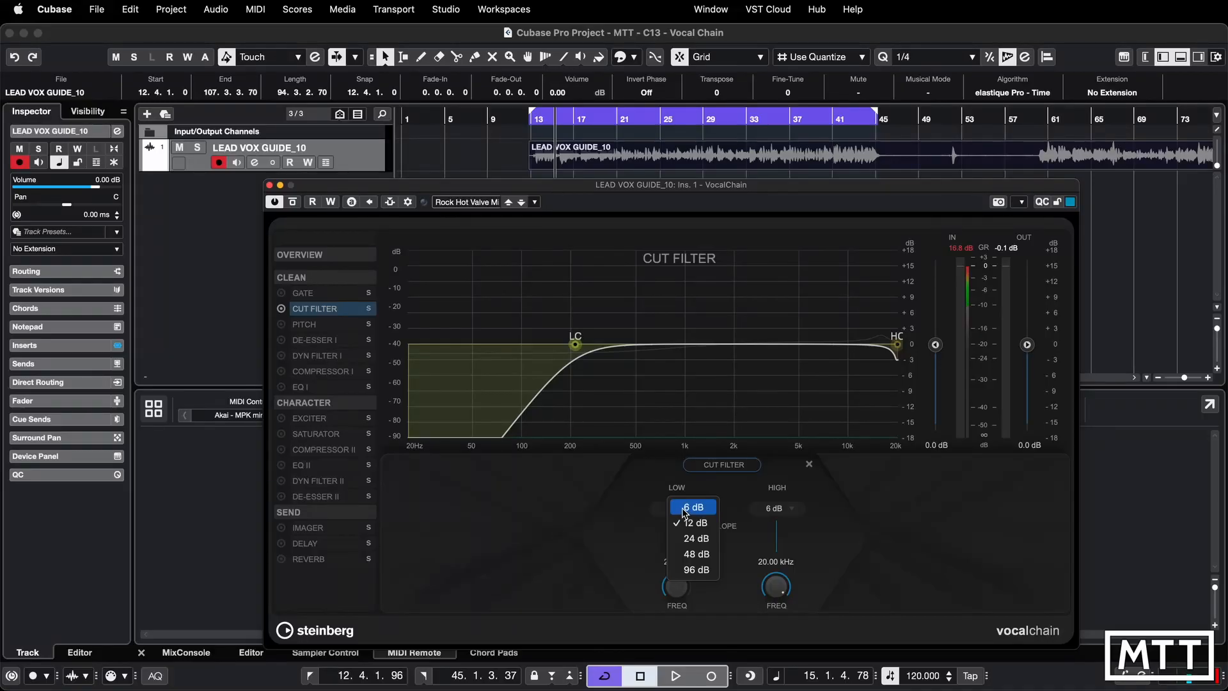
left_click(696, 569)
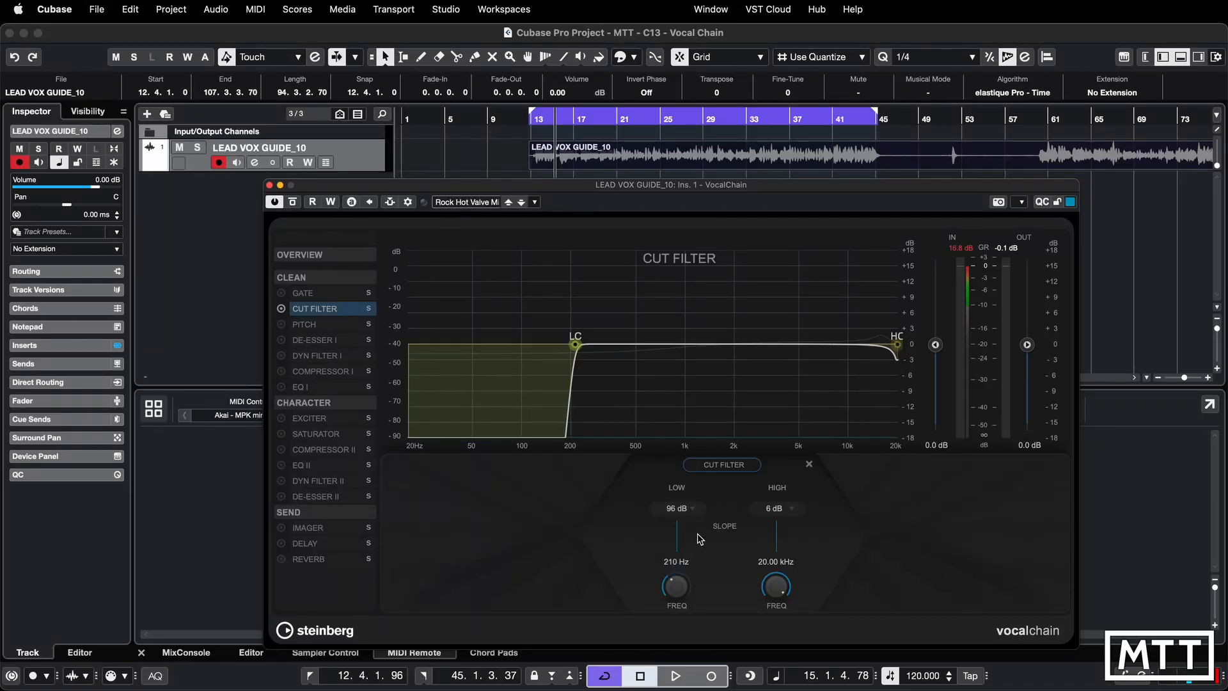
left_click(688, 511)
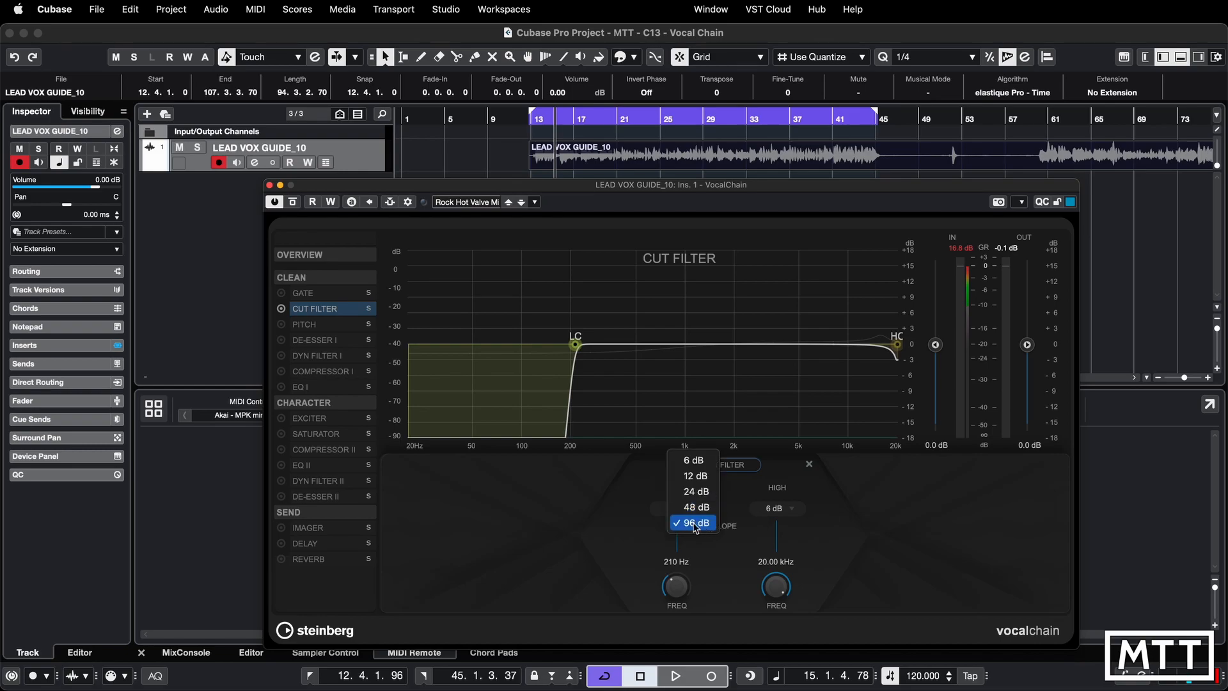
left_click(695, 460)
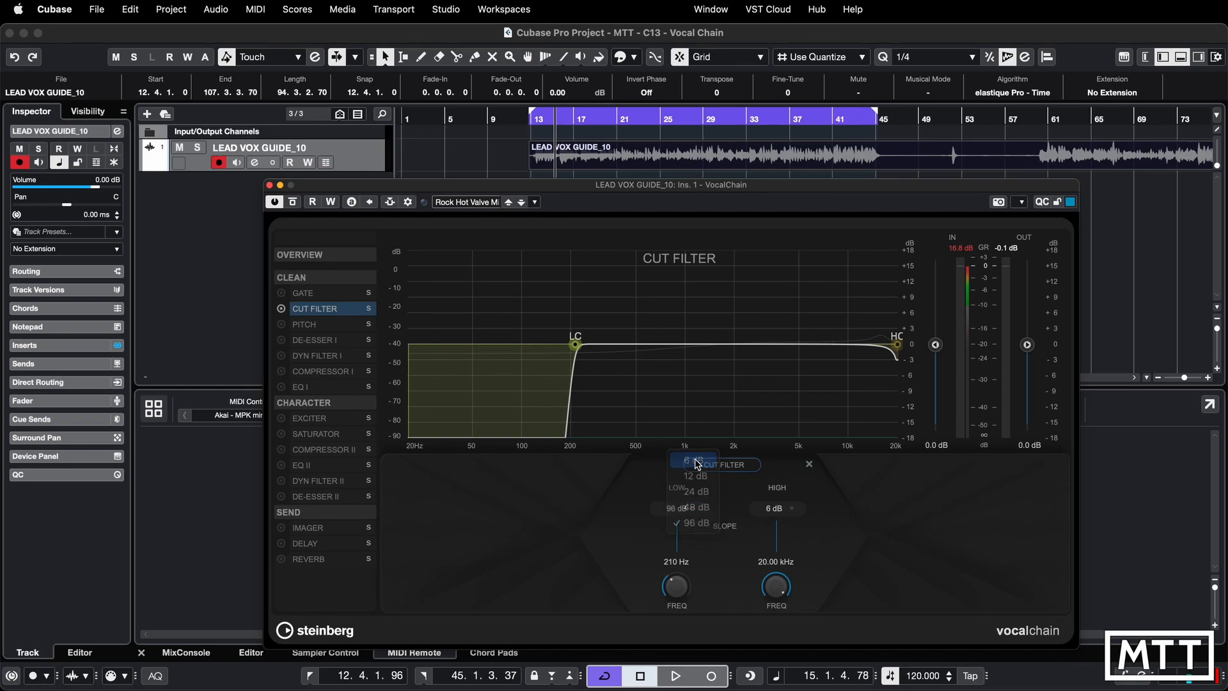
left_click(684, 513)
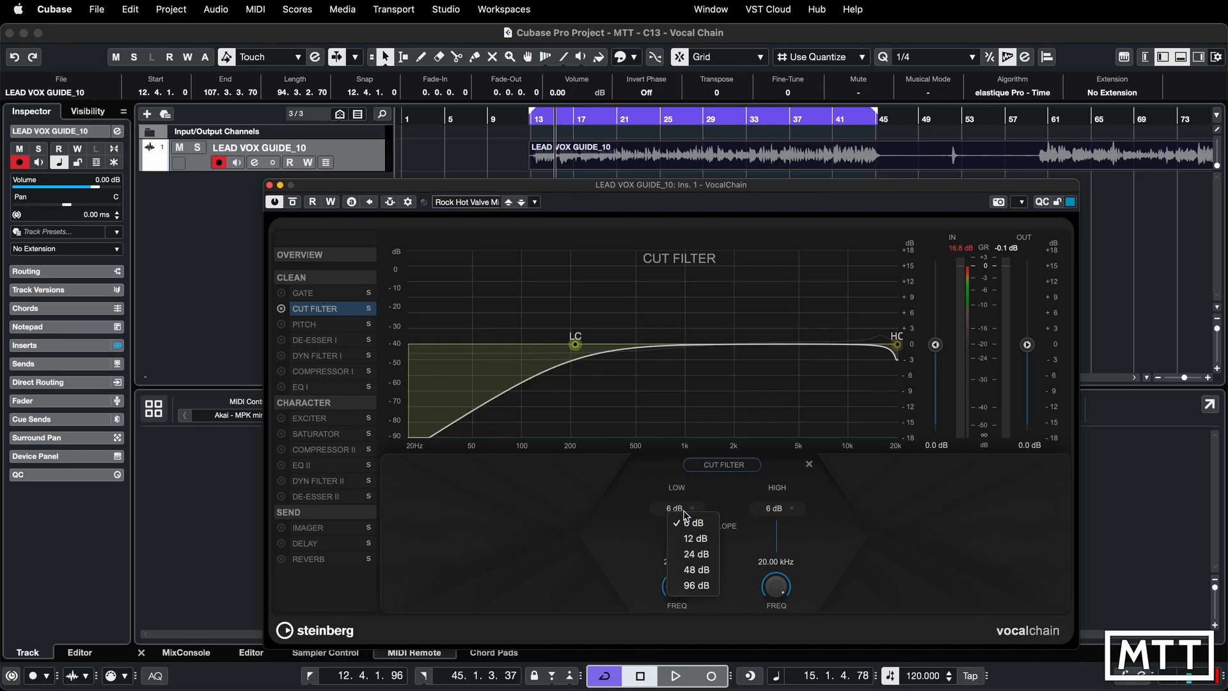
left_click(701, 586)
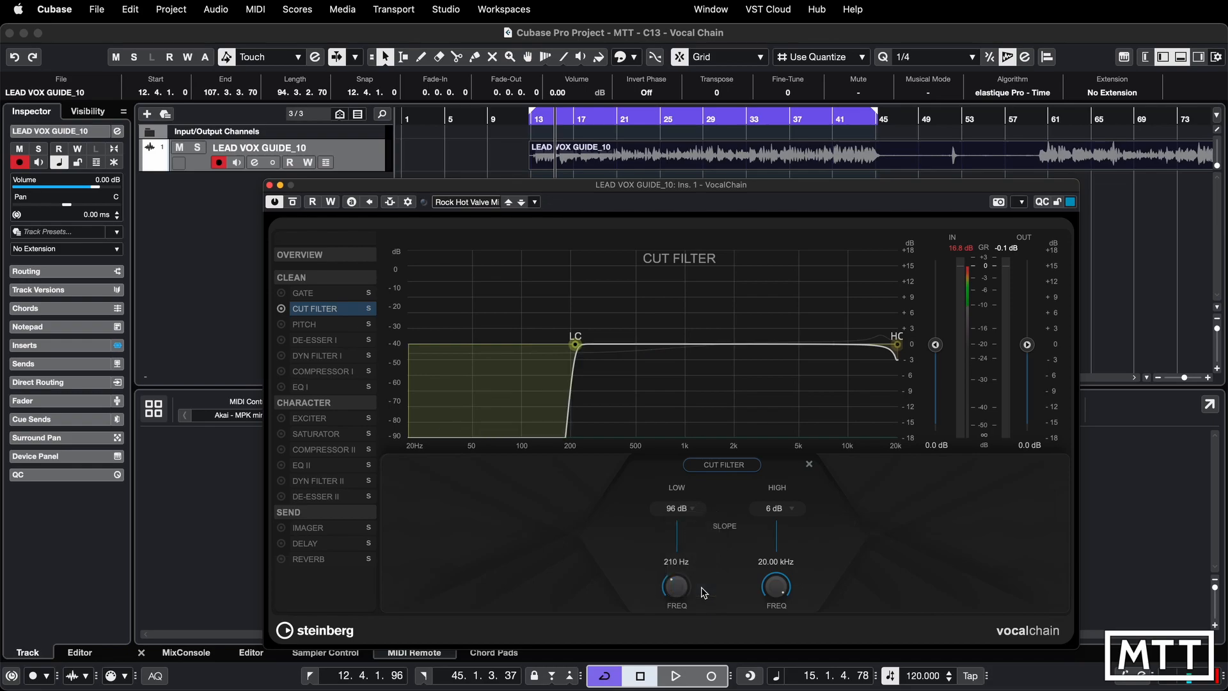
left_click(682, 511)
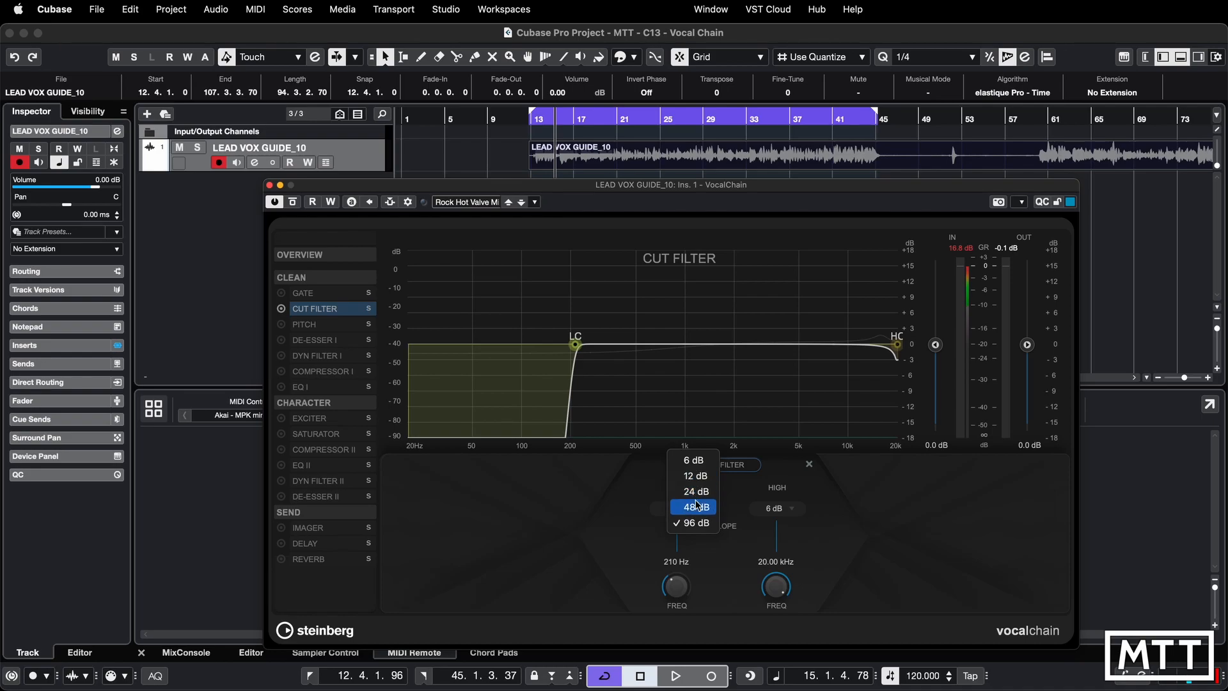
left_click(660, 518)
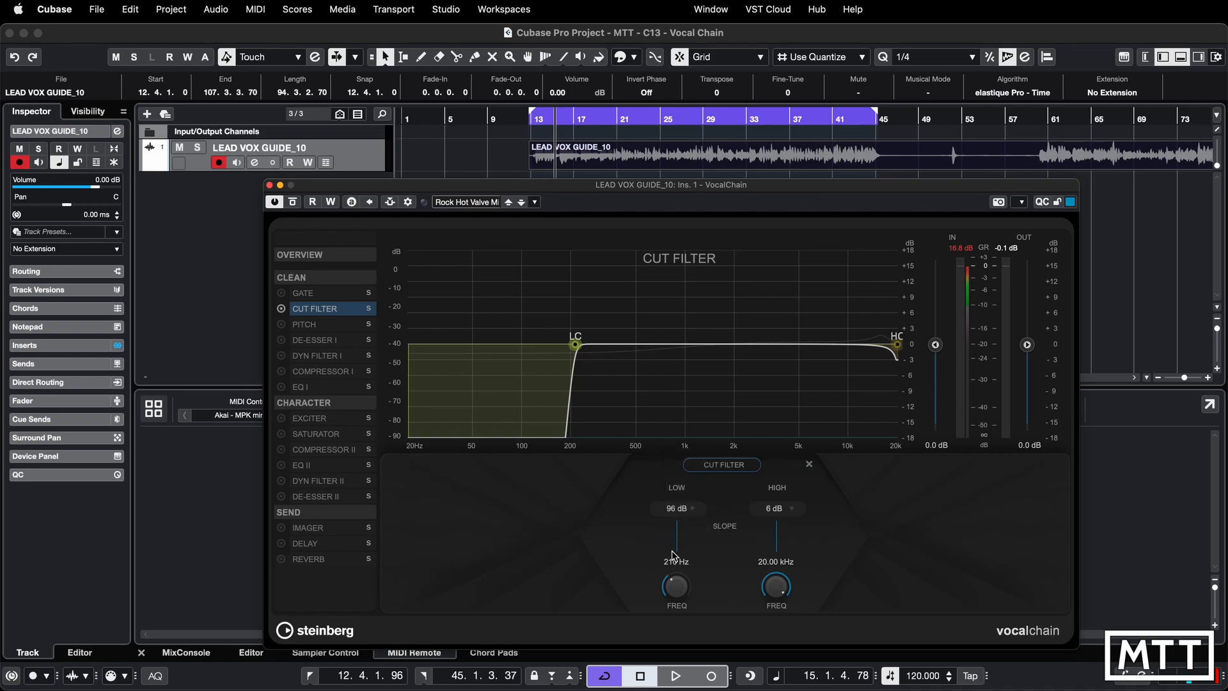
mouse_move(676, 578)
left_mouse_down()
mouse_move(677, 608)
mouse_move(677, 580)
left_mouse_up()
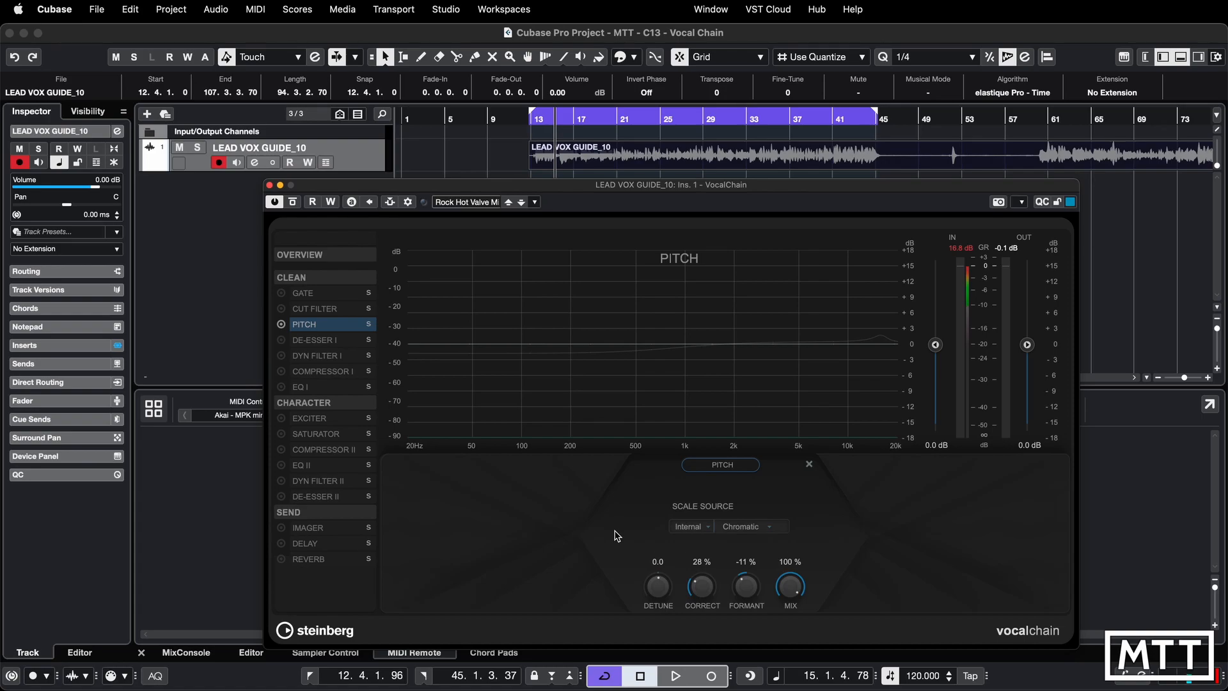
Audition the Pitch module with formant at -40%, settling on a formant of -4% and pitch correction of 100%
key("space")
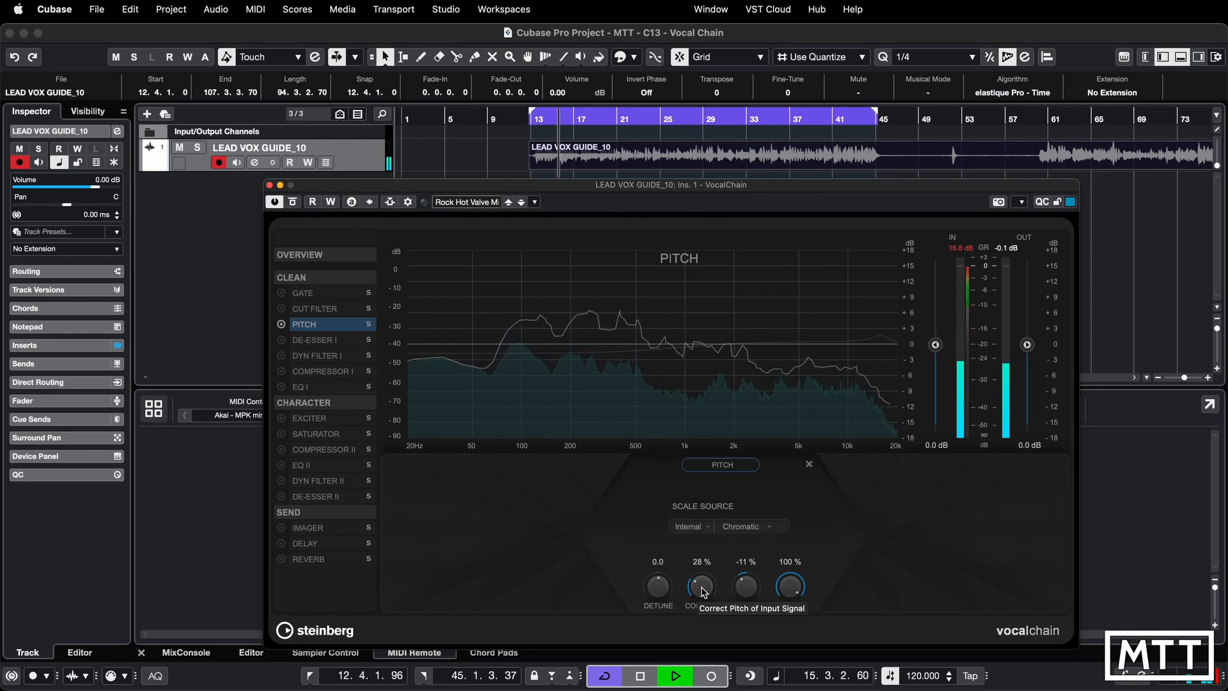
left_click_drag(741, 595, 742, 651)
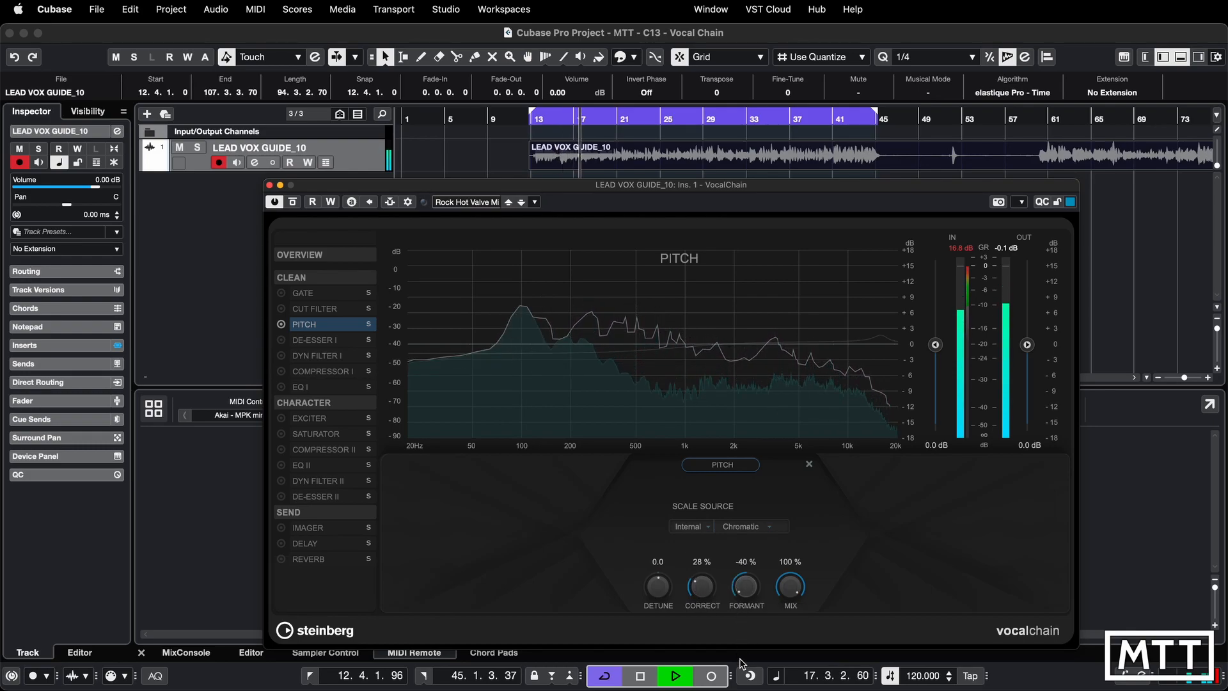
left_click_drag(740, 662, 712, 491)
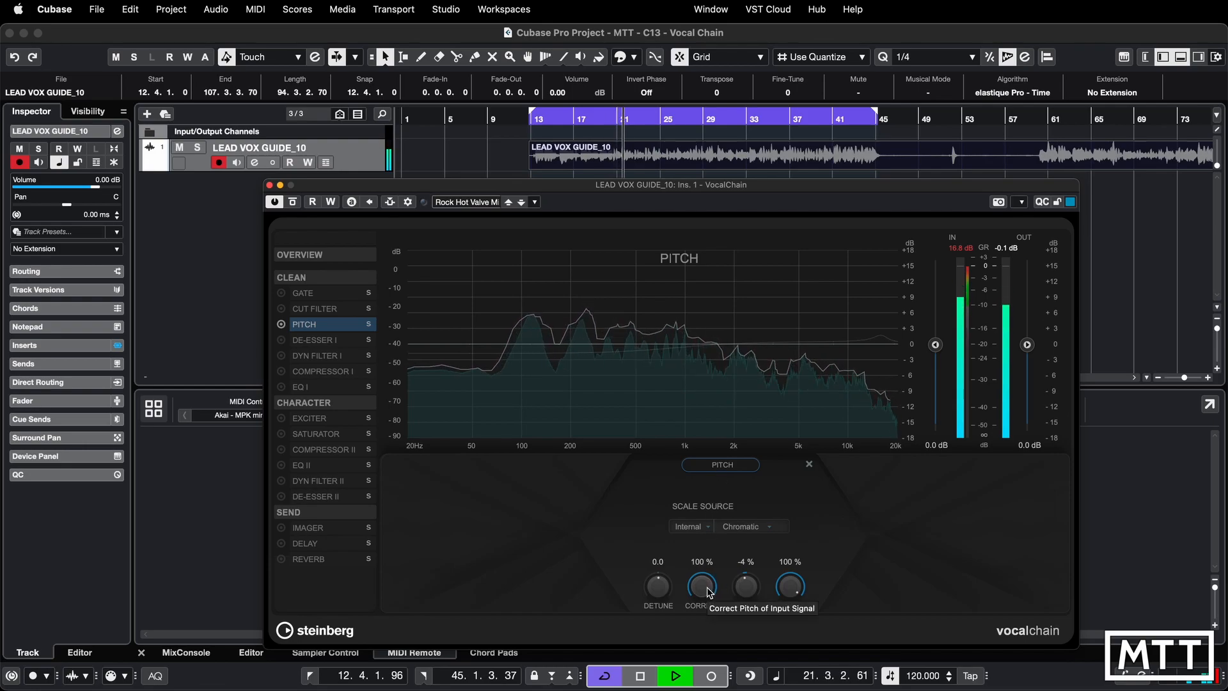
key("space")
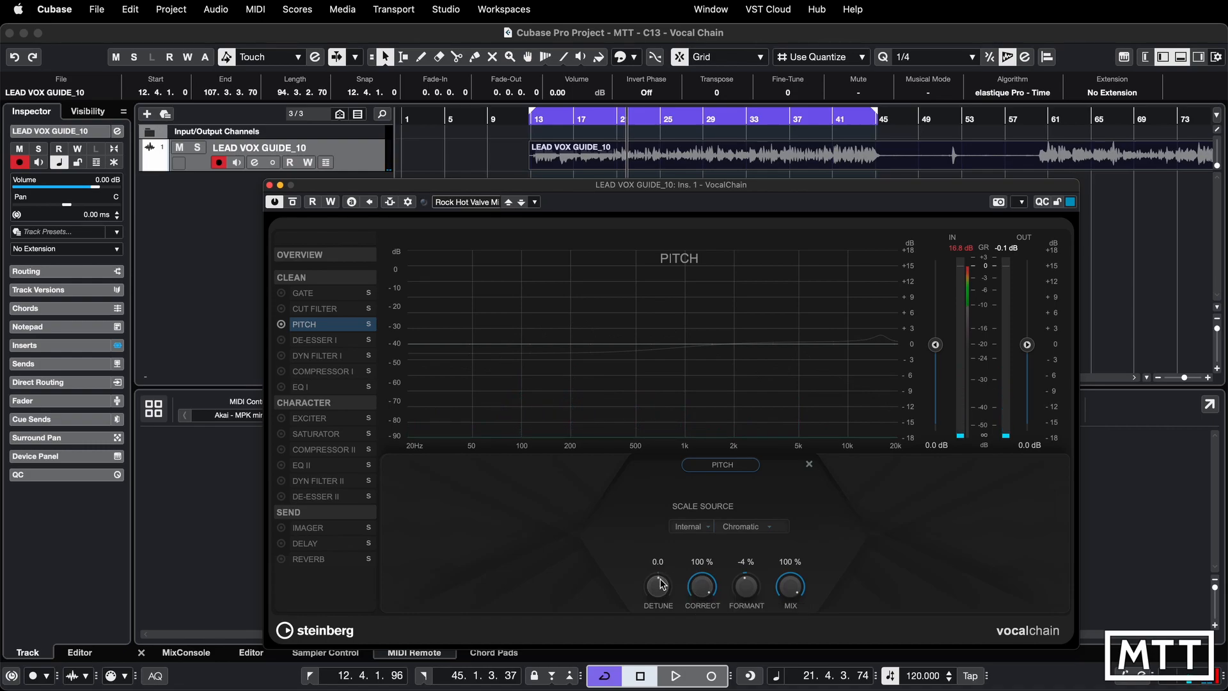
Replay the vocal from the start of the loop and lower the Pitch module's detune to -12.0
key("KP_1")
key("space")
left_click_drag(660, 585, 651, 663)
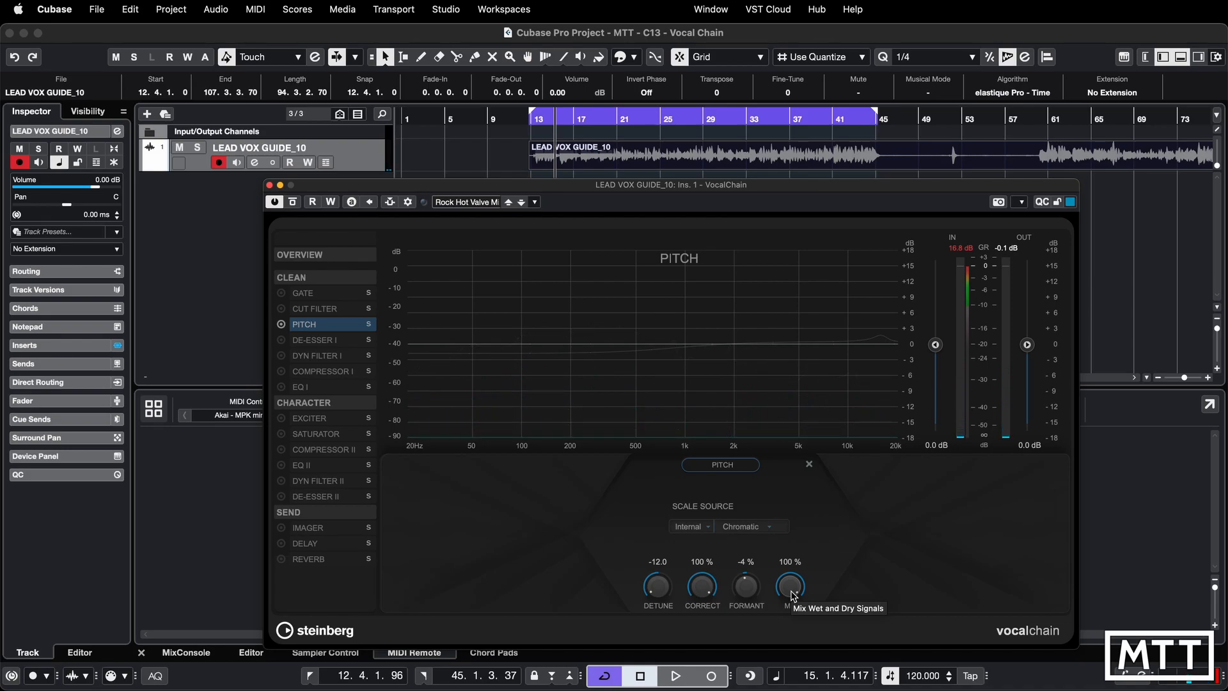
Play the vocal with the Pitch module's mix at 0%, and raise the mix to 9% to blend in the detuned signal
key("space")
left_click_drag(793, 595, 774, 688)
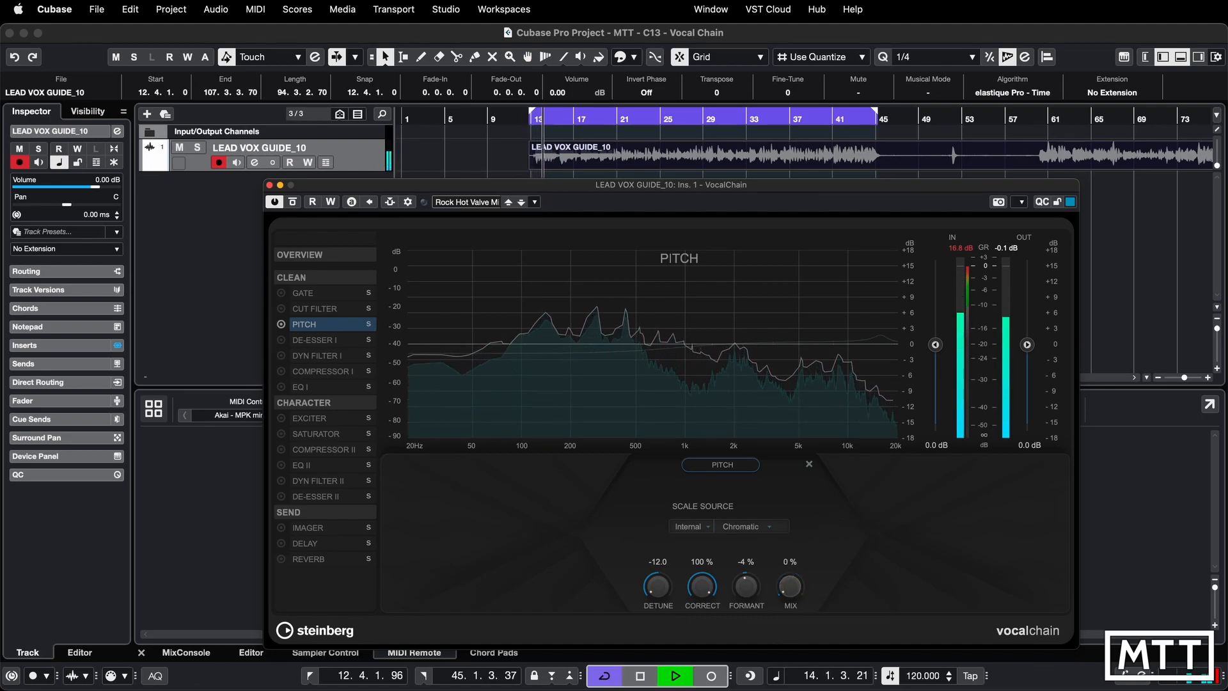
left_click_drag(790, 595, 790, 587)
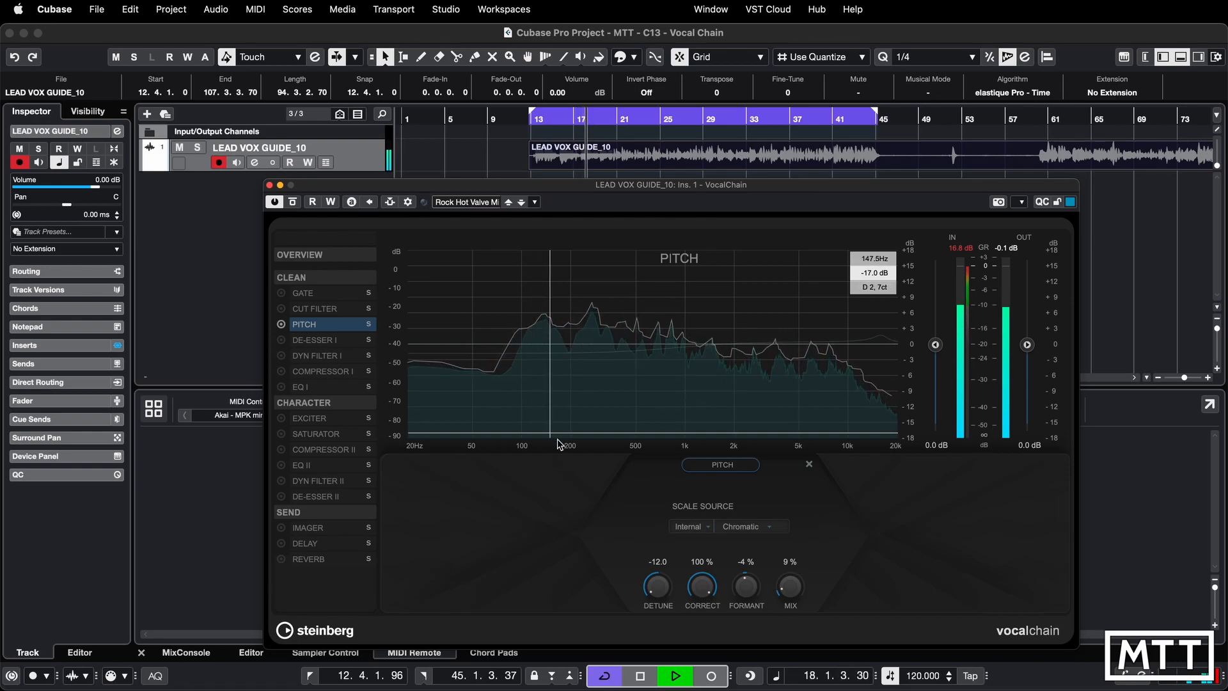
key("space")
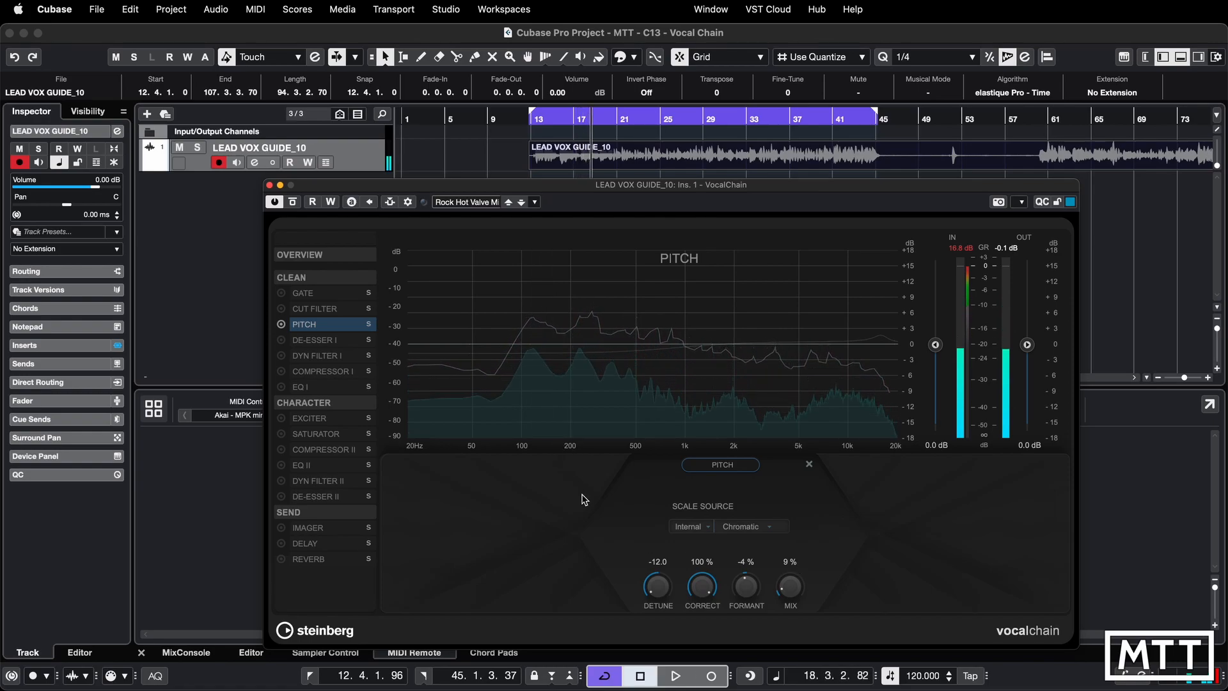
Review the Pitch module's scale source options, keeping Internal selected
left_click(690, 526)
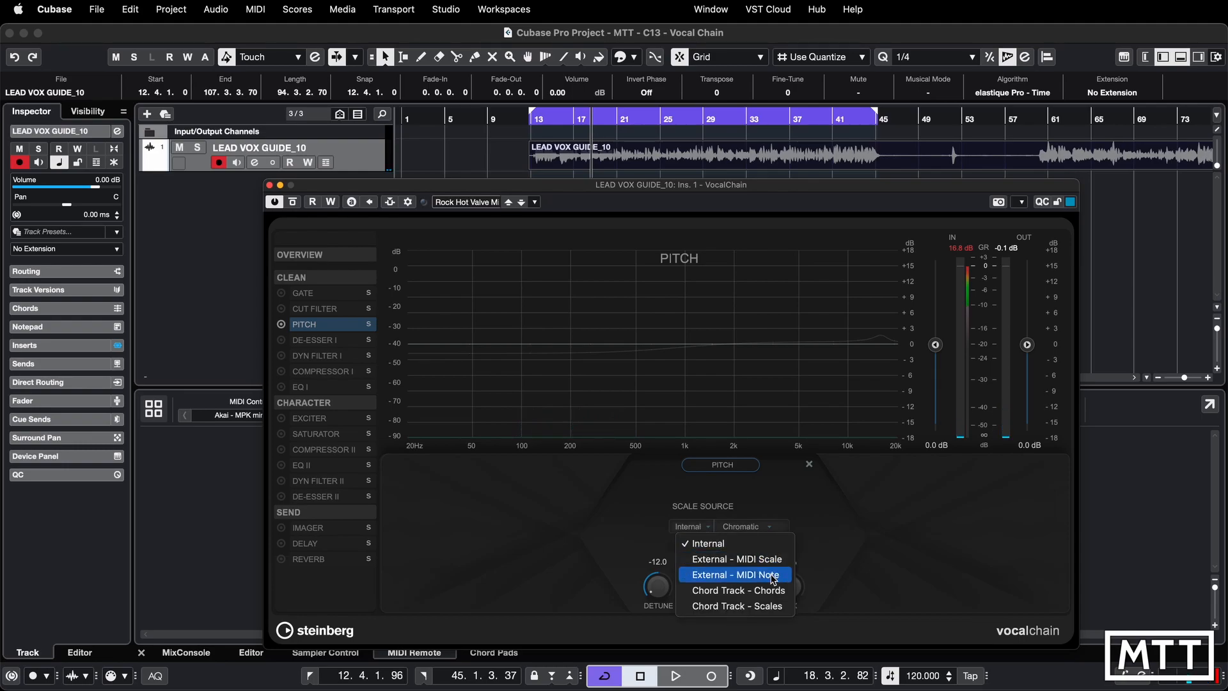
left_click(820, 557)
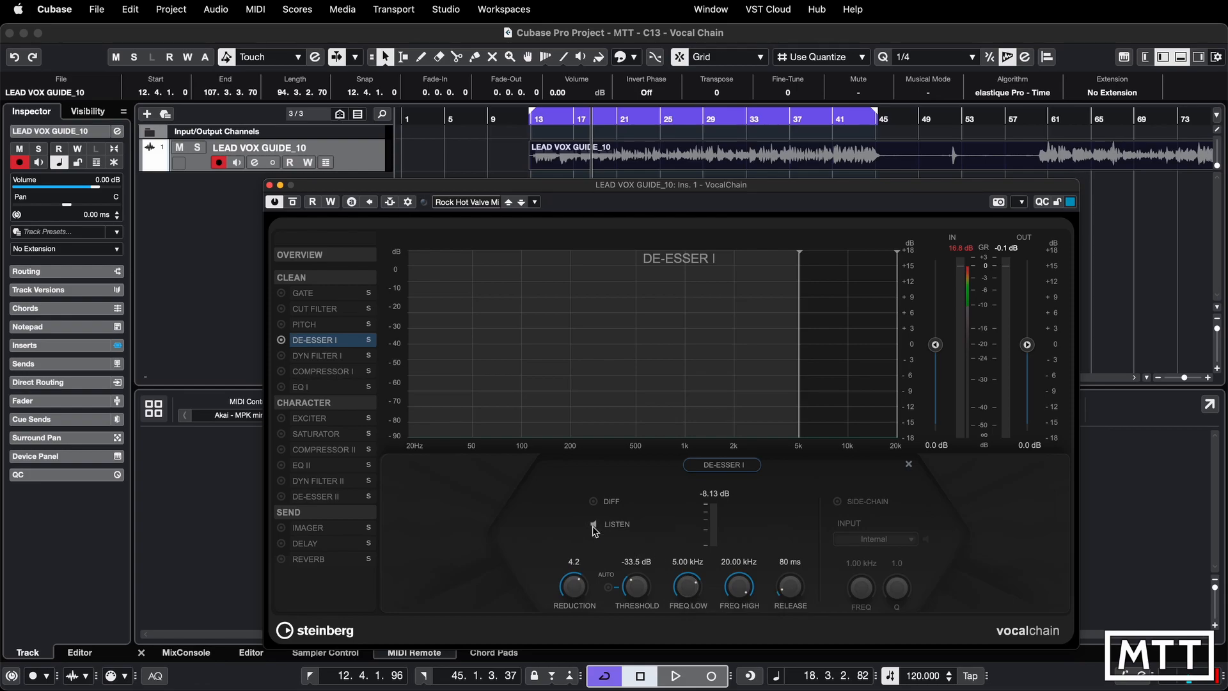
Play the vocal with De-Esser I in Listen mode and narrow its frequency band to 3.58–5.64 kHz
key("space")
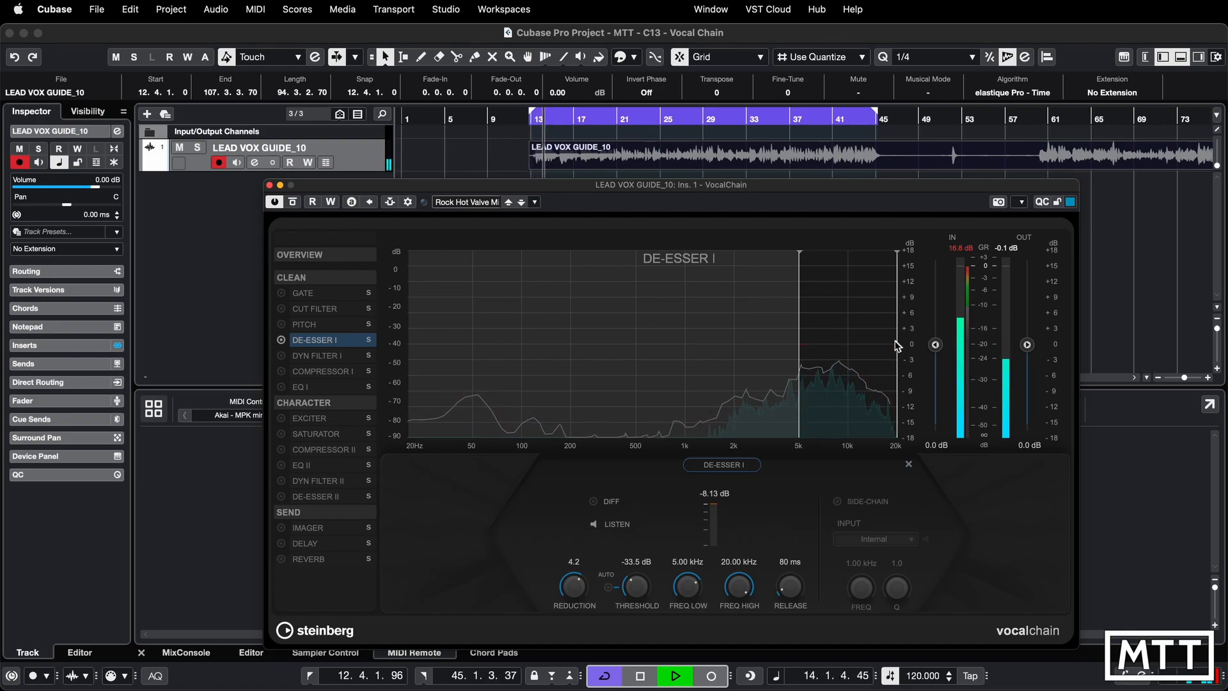
left_click_drag(897, 346, 831, 343)
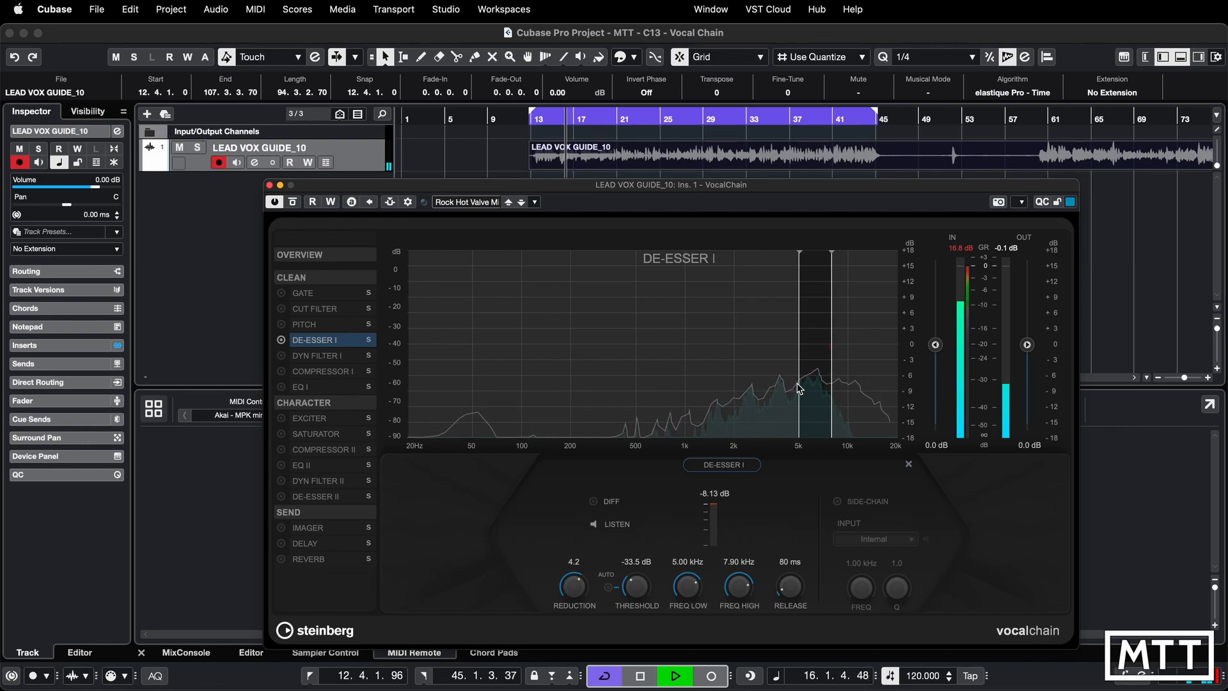
mouse_move(799, 387)
left_mouse_down()
mouse_move(771, 387)
mouse_move(810, 376)
left_mouse_up()
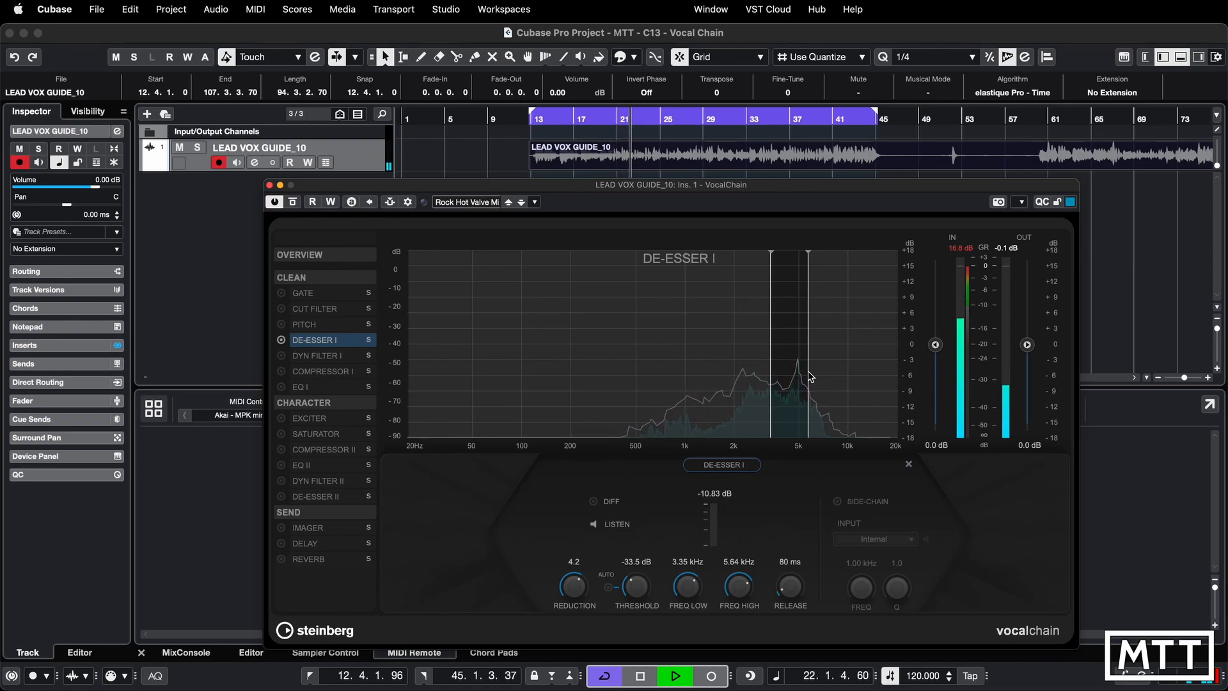
left_click_drag(772, 374, 778, 371)
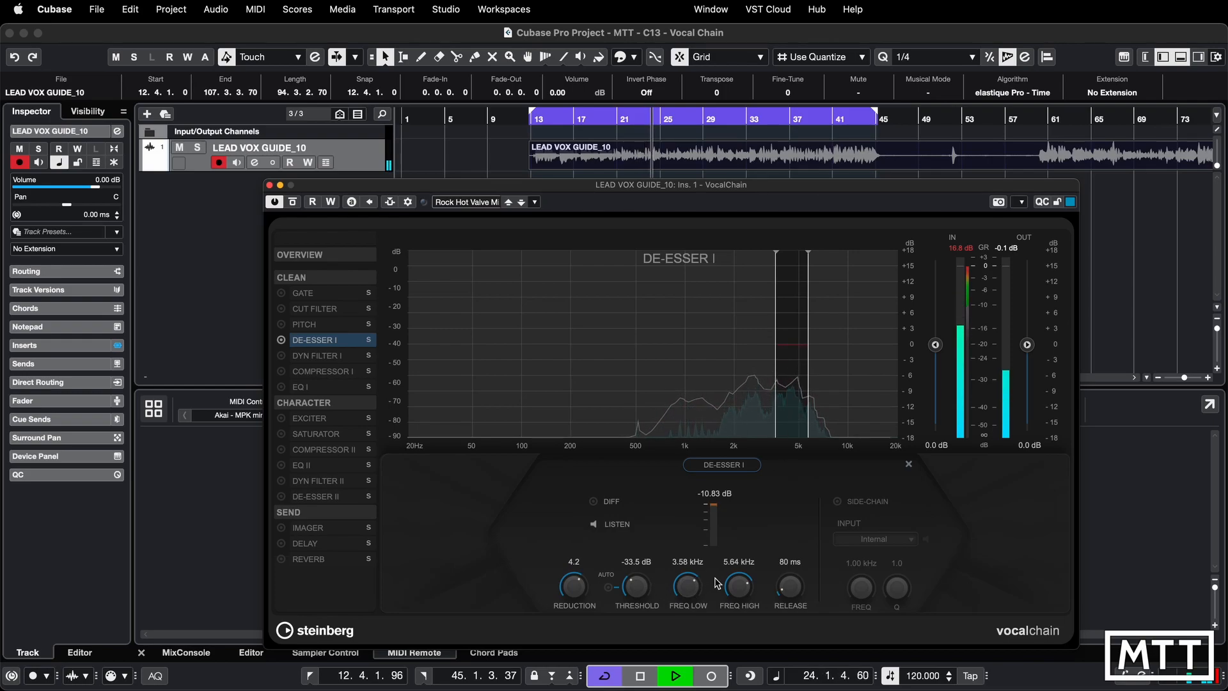
key("space")
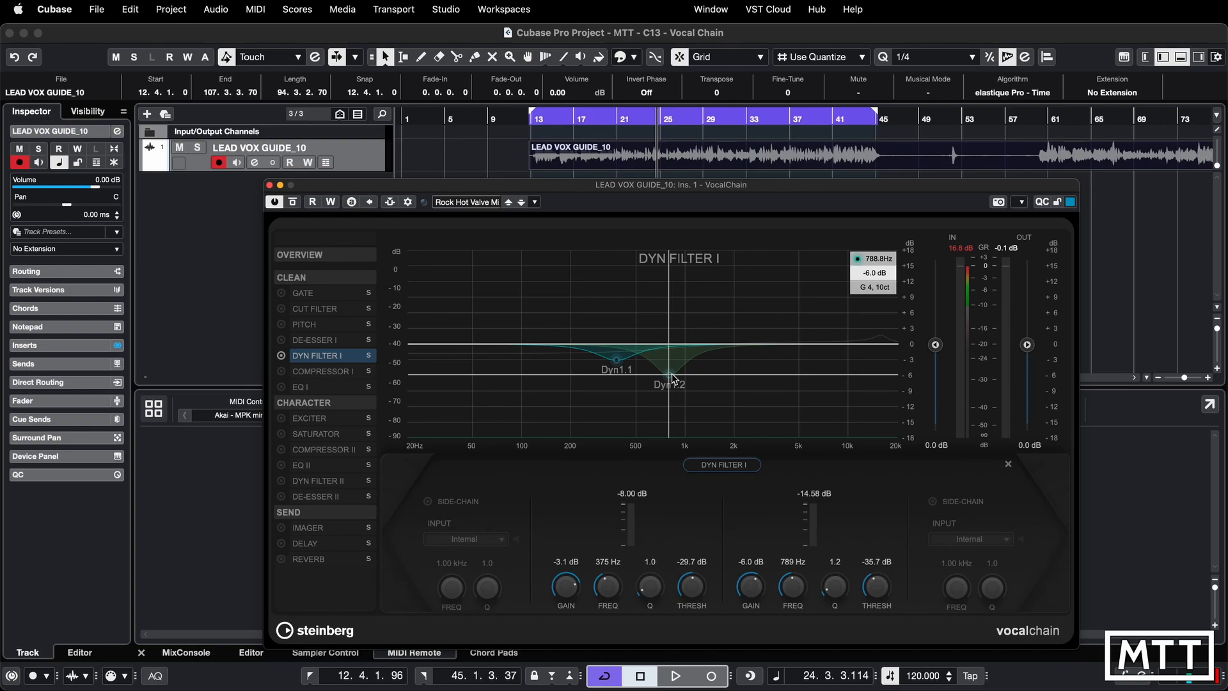
Move Dyn Filter I's second band to 4.53 kHz with -4.4 dB gain, and set its threshold to 0.0 dB during playback
left_click_drag(671, 382, 793, 370)
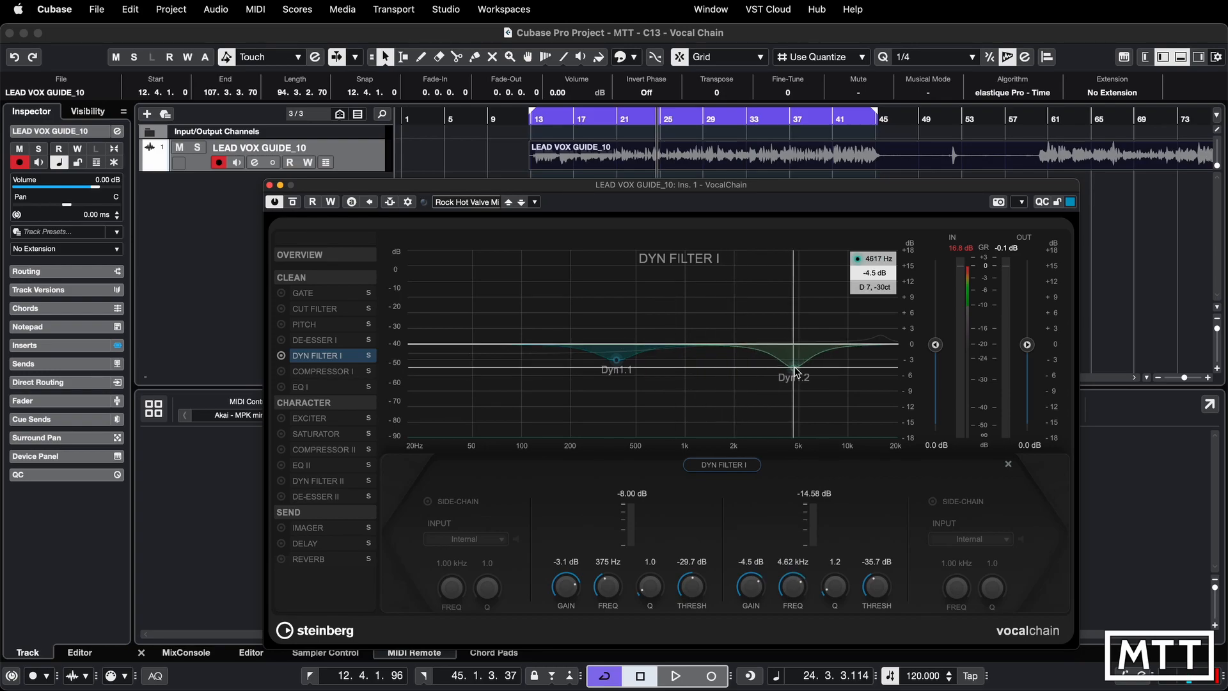
key("space")
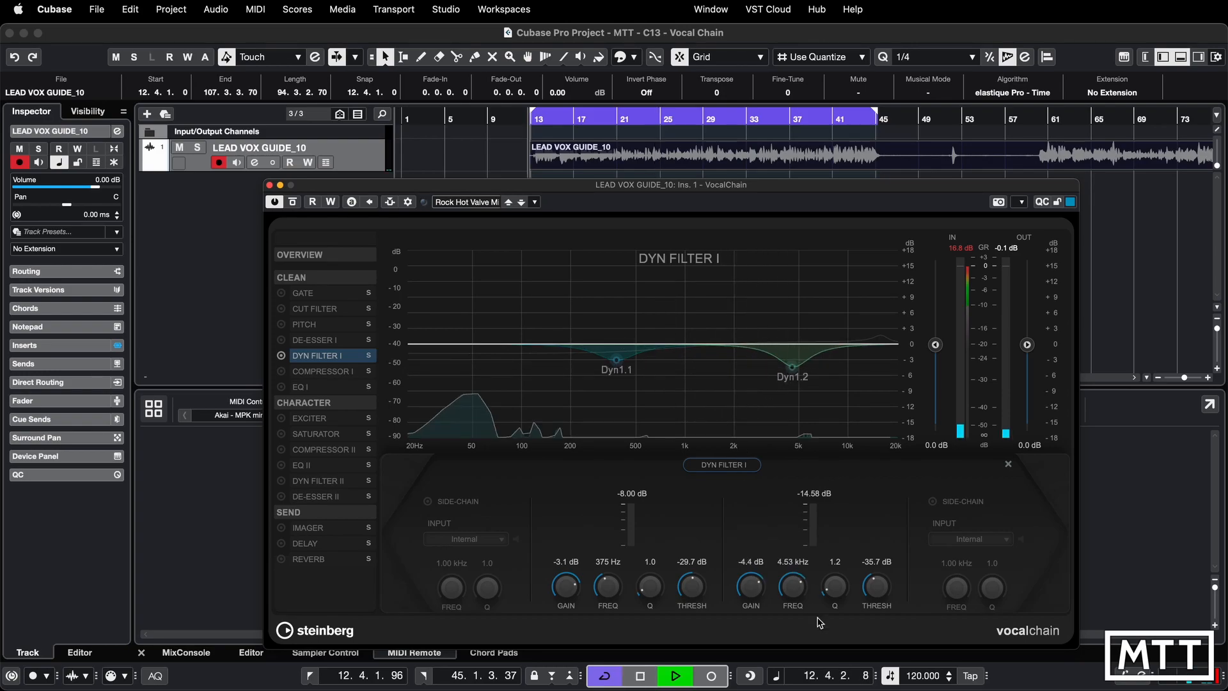
left_click_drag(882, 593, 879, 471)
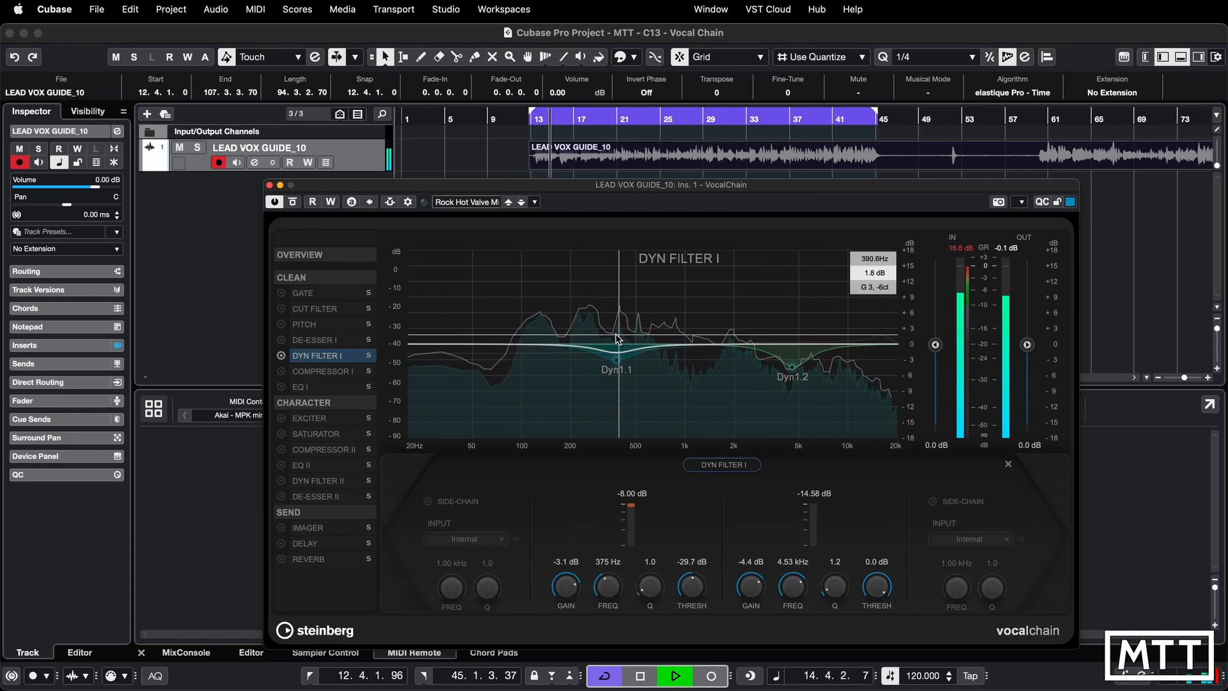
Move Dyn Filter I's first band to 1.66 kHz and deepen its gain to -8.1 dB
left_click_drag(620, 364, 723, 366)
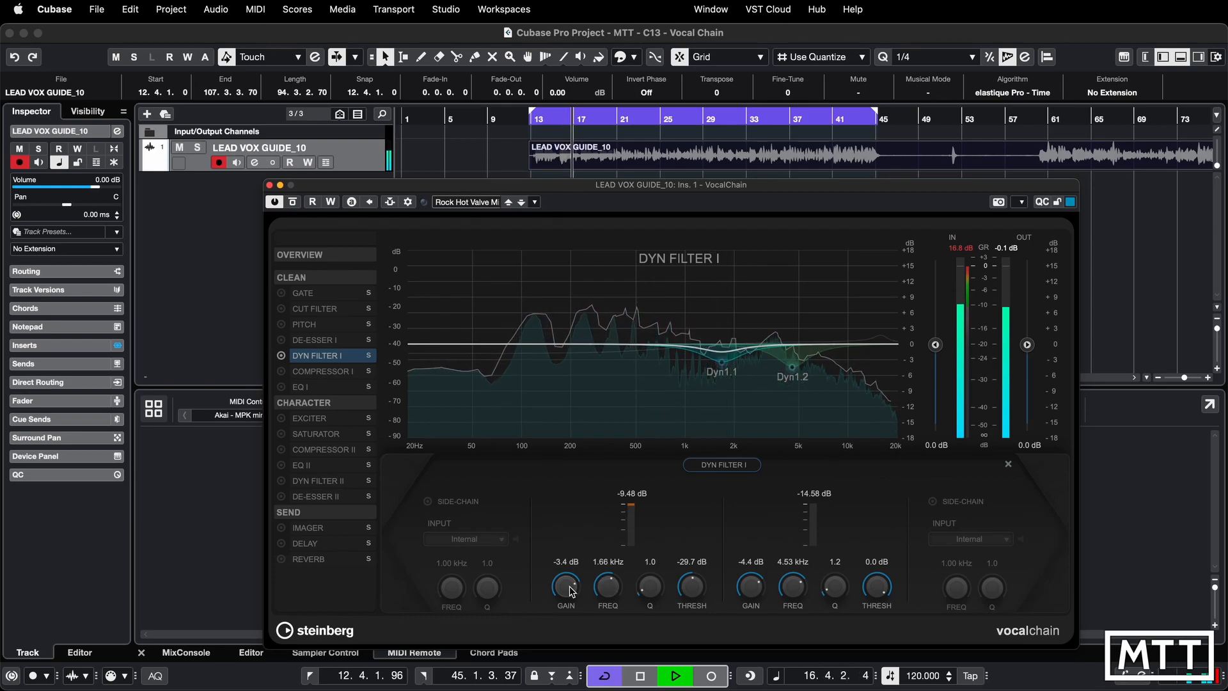
left_click_drag(570, 590, 550, 611)
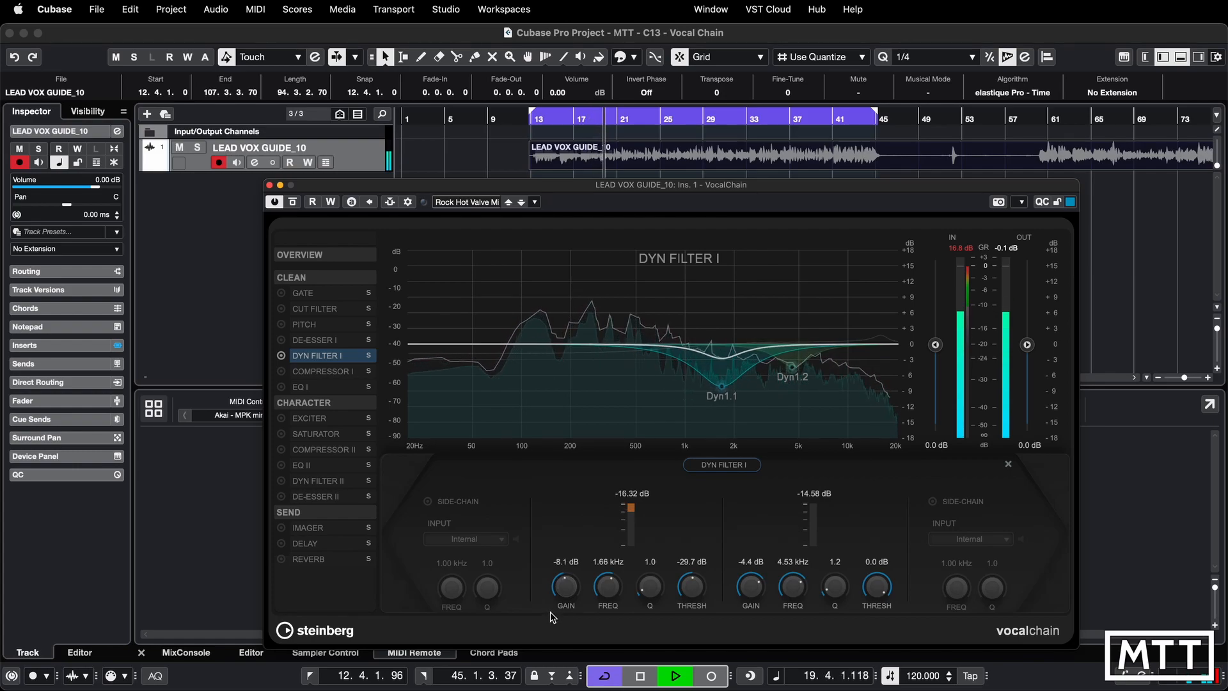
Audition the first dynamic band's threshold at 0.0 dB, and set it to -60.0 dB for another playback
left_click_drag(693, 595, 691, 513)
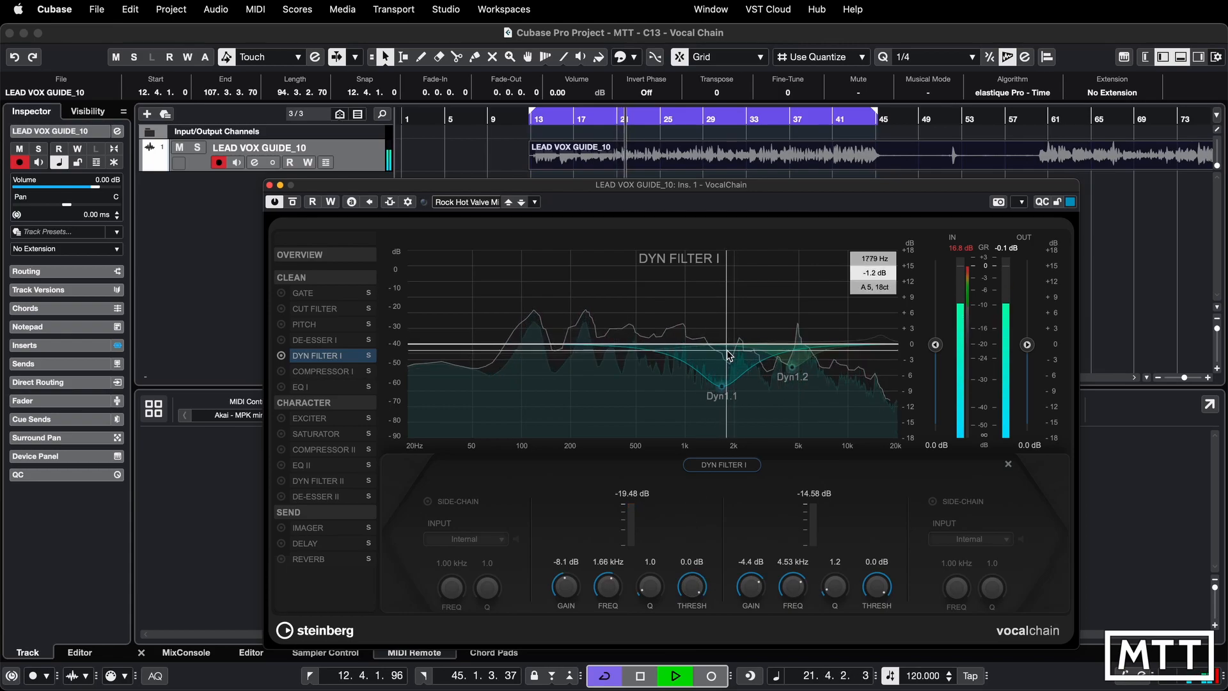
key("space")
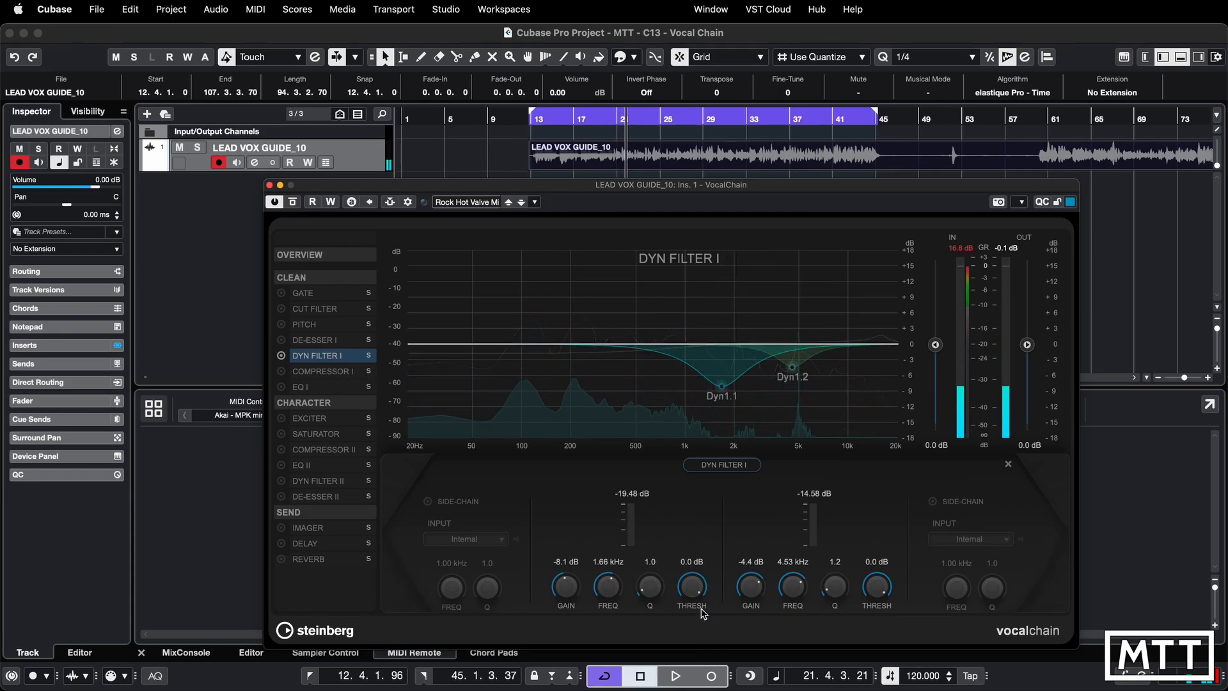
left_click_drag(691, 587, 692, 688)
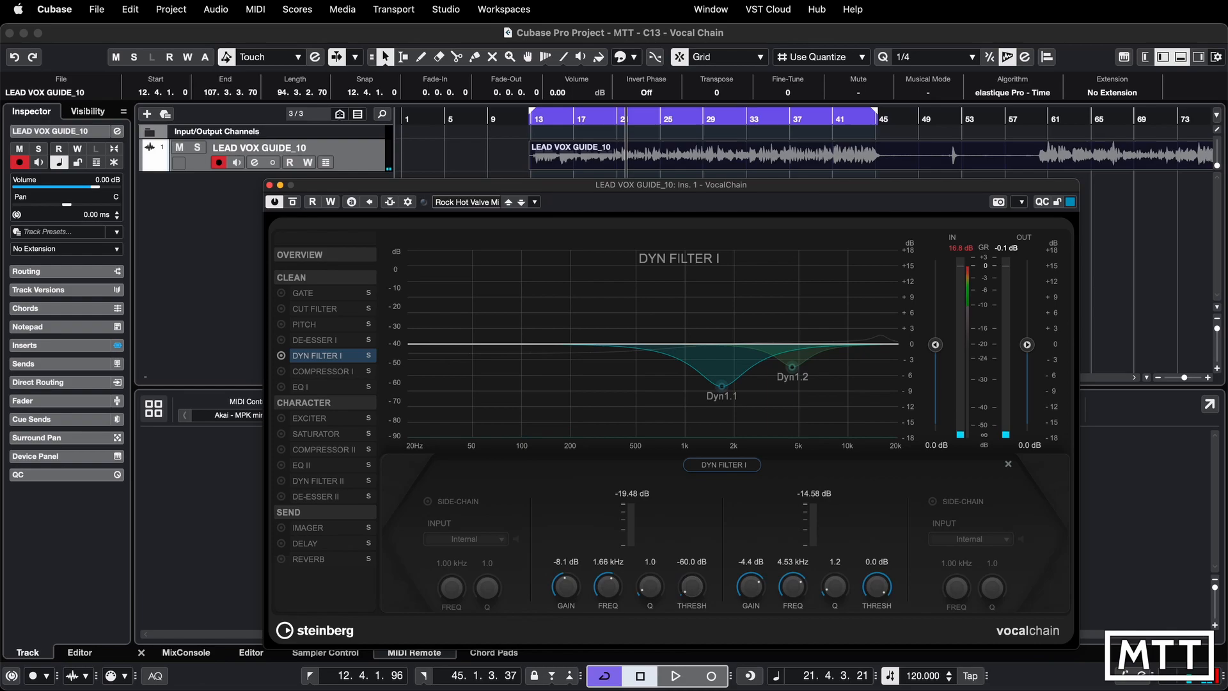
key("space")
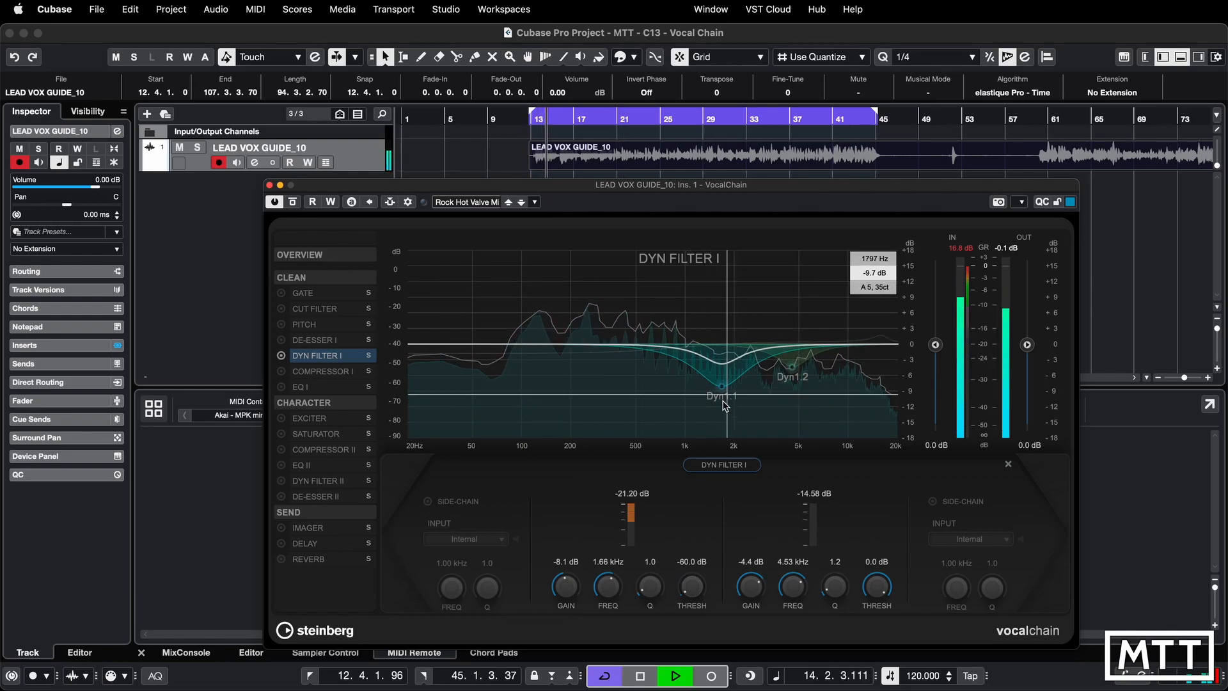
Adjust the threshold and frequency of Dyn Filter I's first band during playback, and stop the vocal
left_click_drag(691, 587, 689, 572)
left_click_drag(608, 586, 652, 568)
key("space")
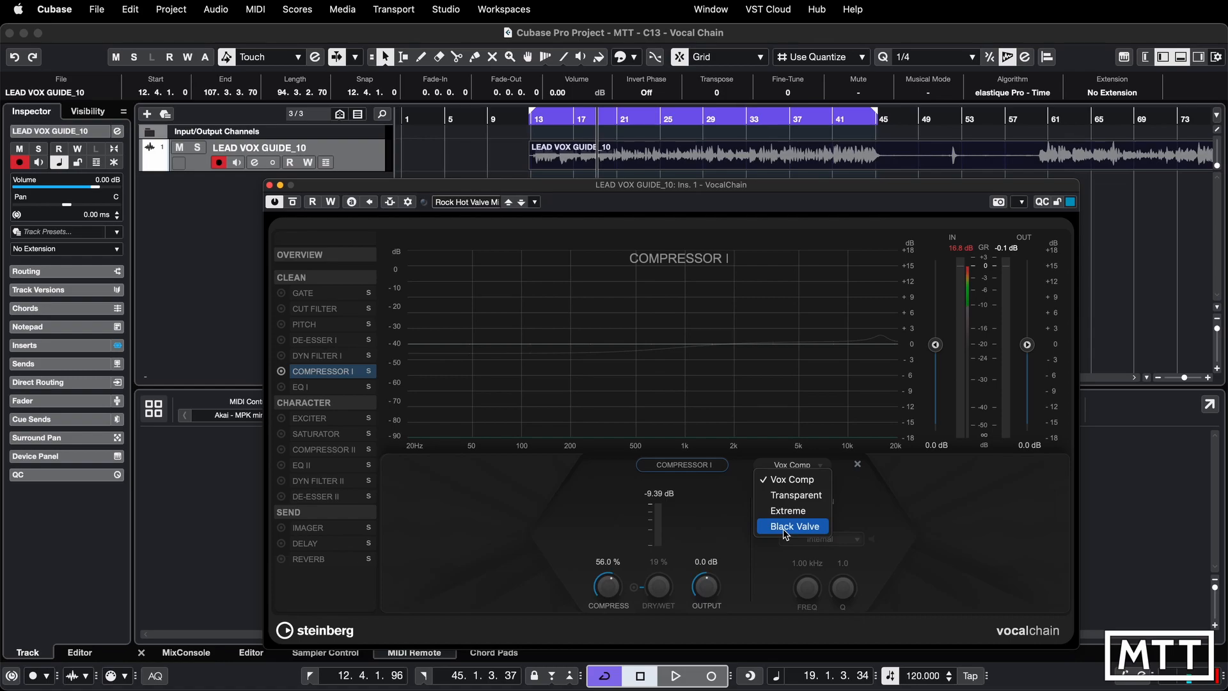
Audition Compressor I with the Vox Comp type, and enable its Dry/Wet mix at 100%
left_click(726, 519)
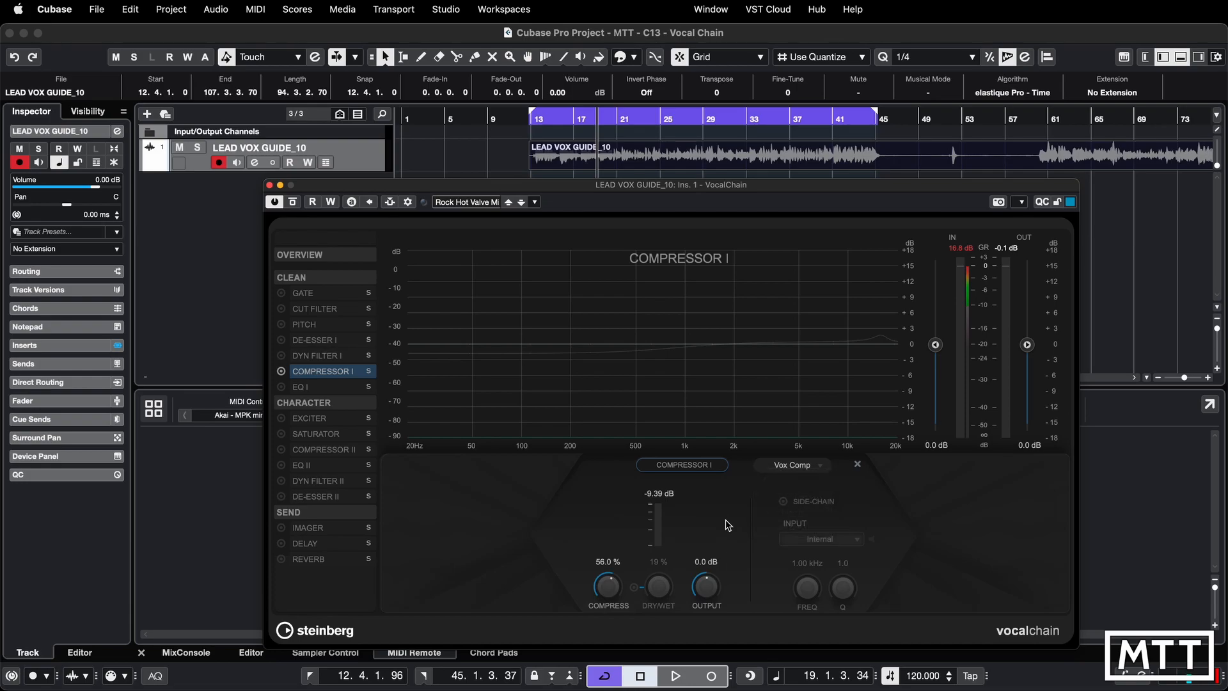
key("space")
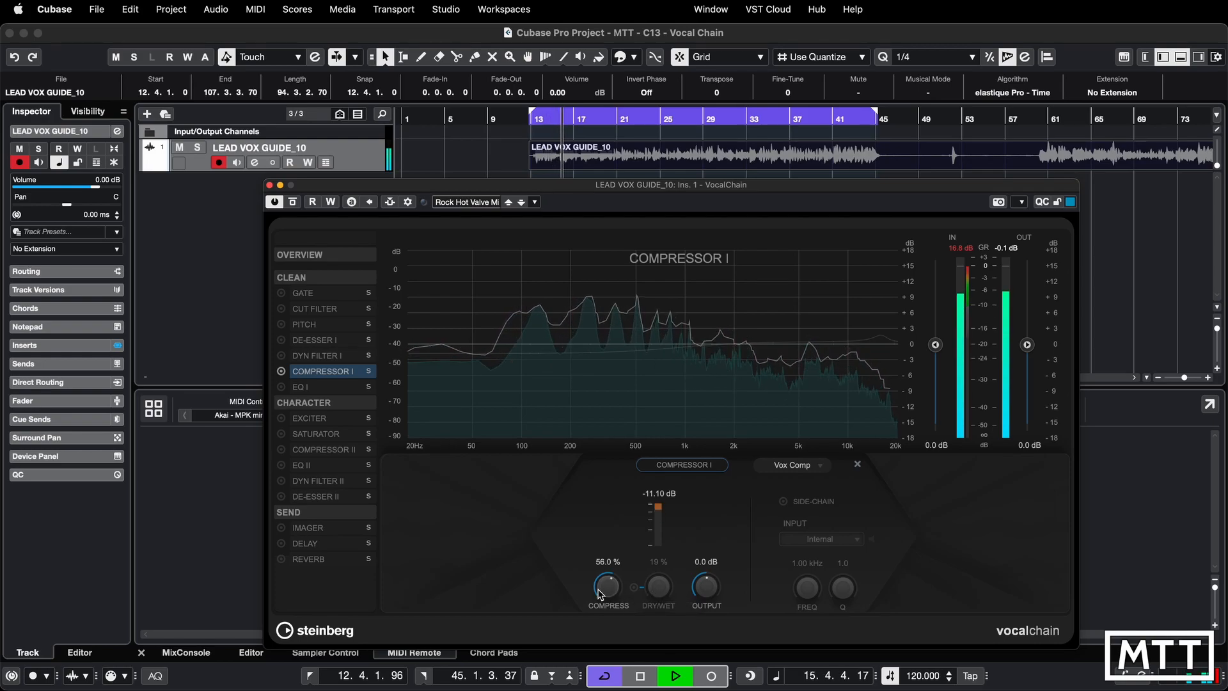
left_click(633, 586)
left_click_drag(659, 593, 663, 564)
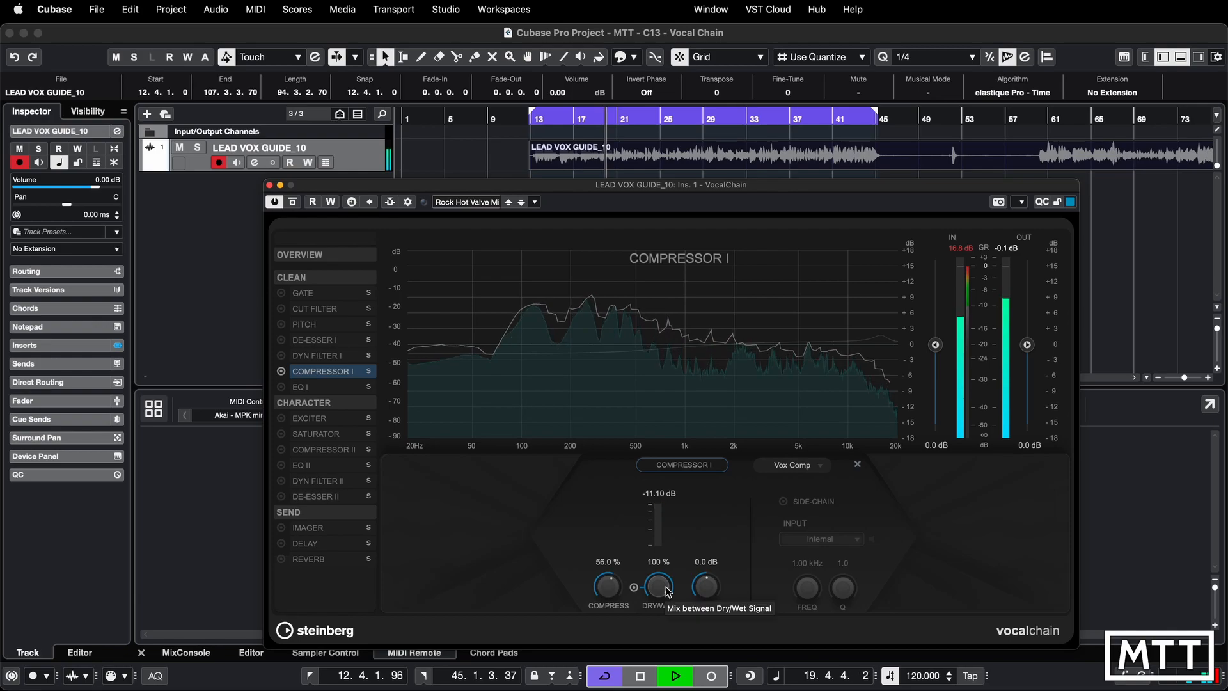
key("space")
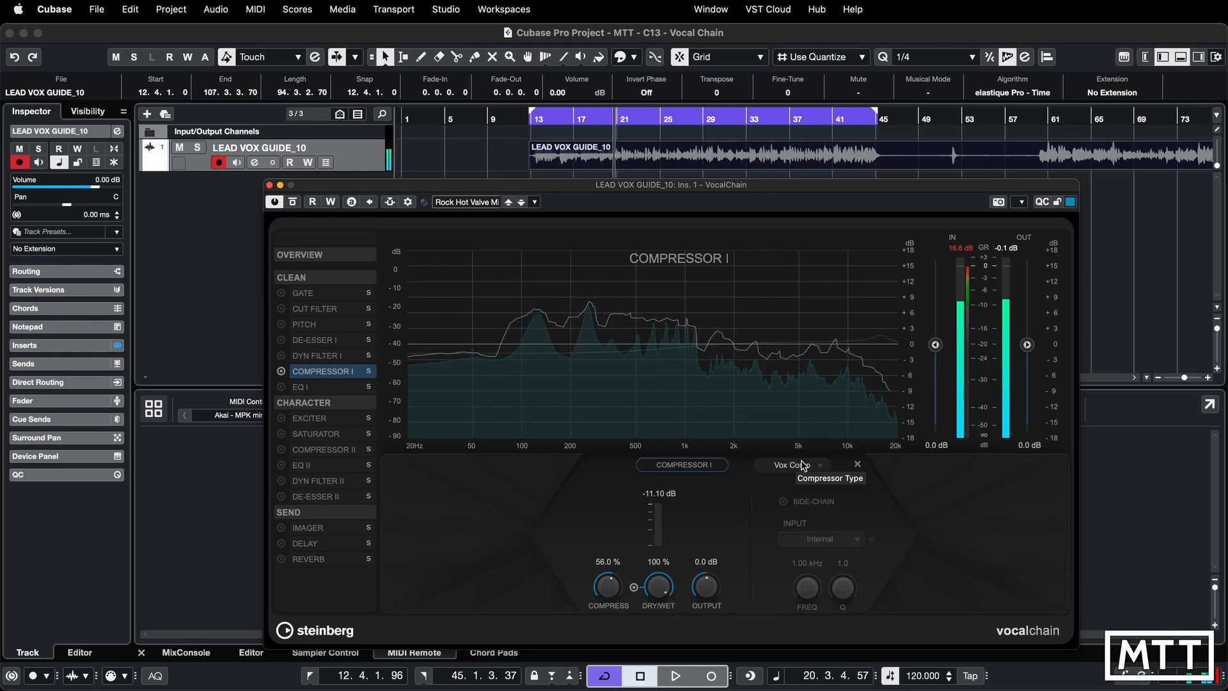
Change Compressor I to the Transparent type and audition it on the vocal
left_click(797, 465)
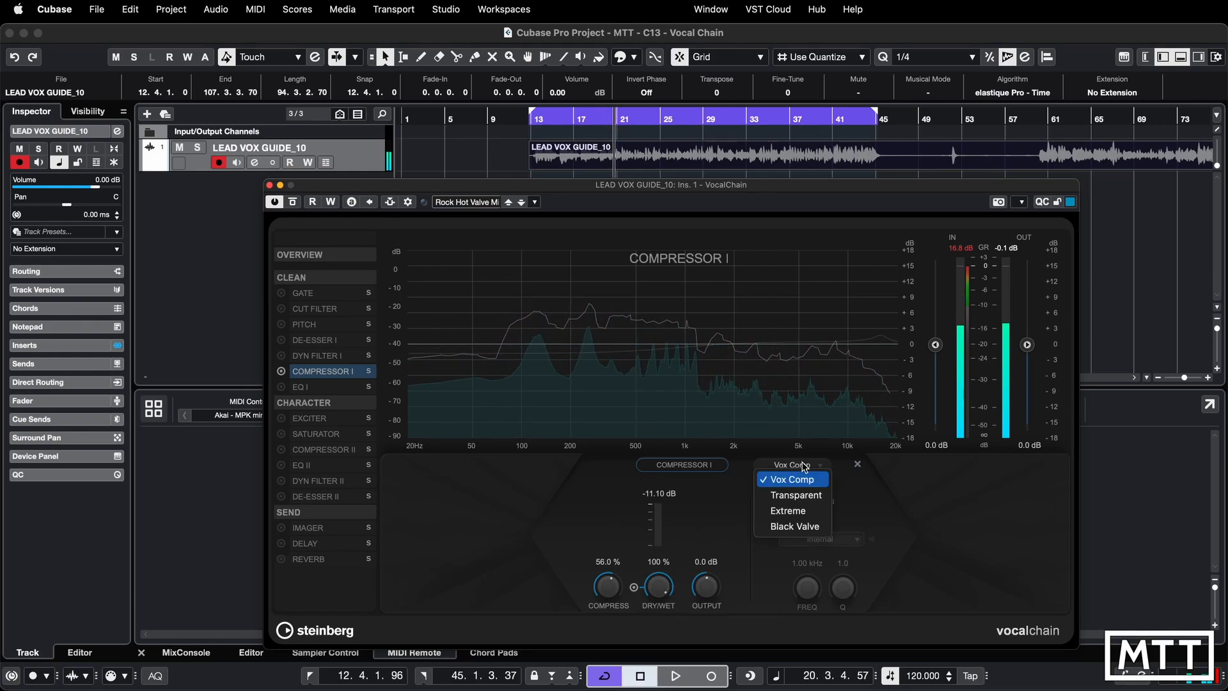
left_click(797, 495)
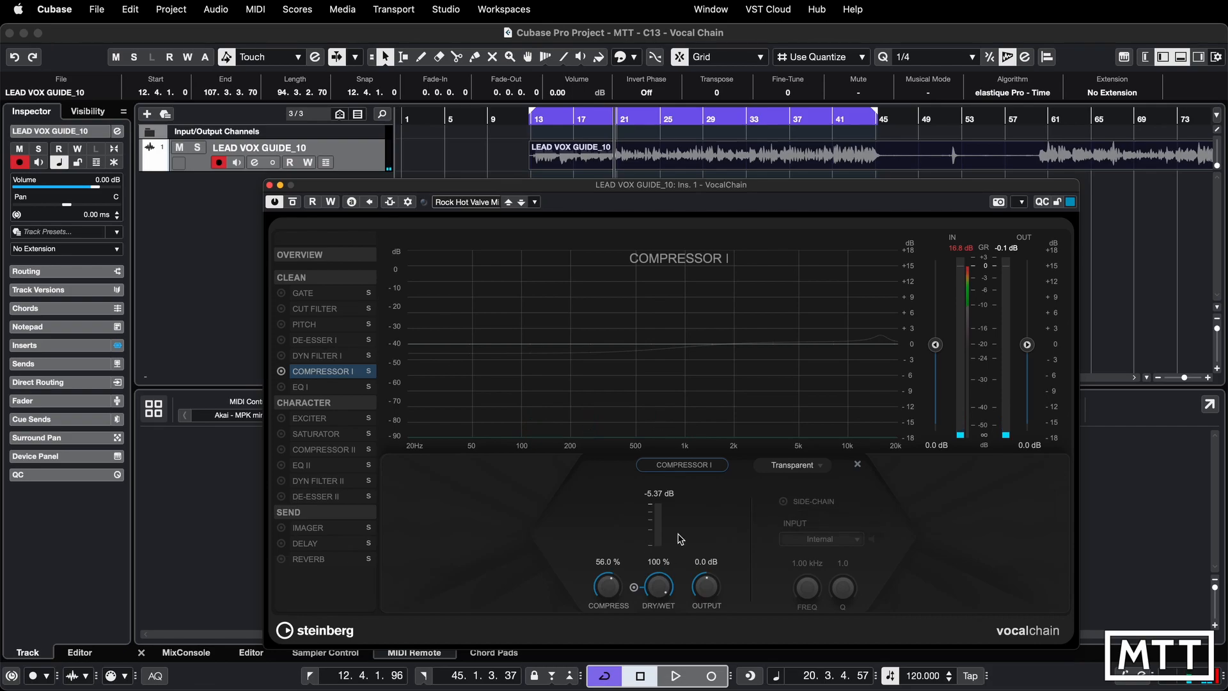
key("space")
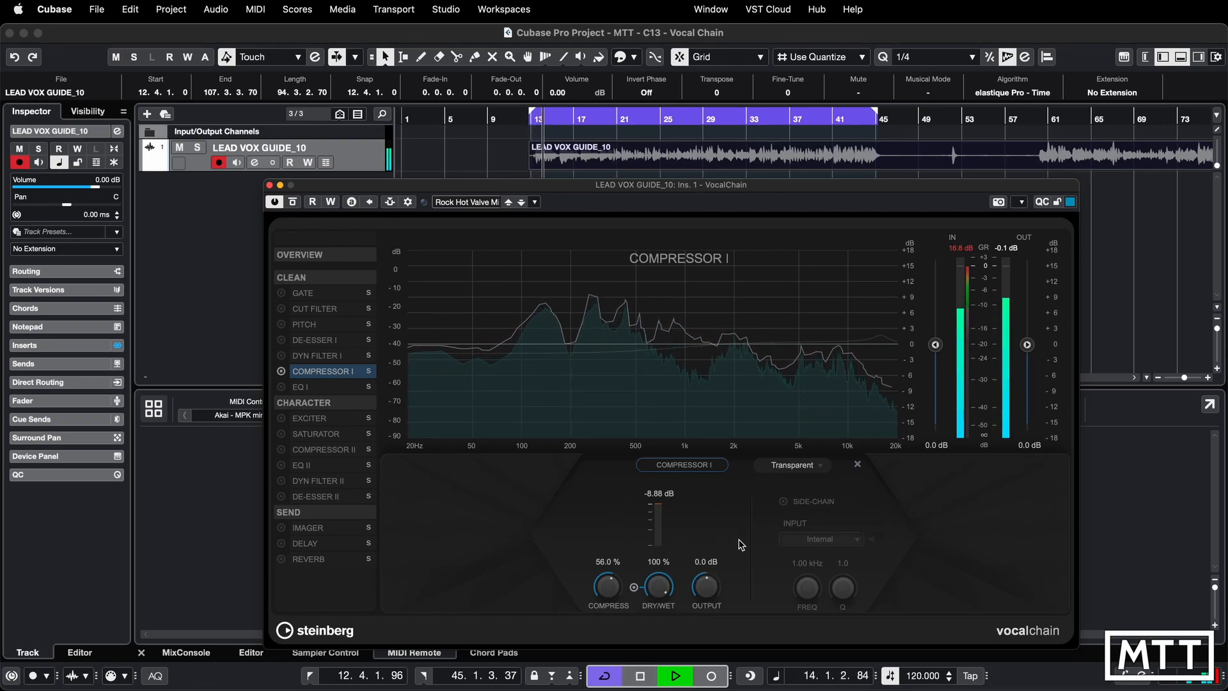
key("space")
Change Compressor I to the Extreme type and play the vocal through it
left_click(817, 467)
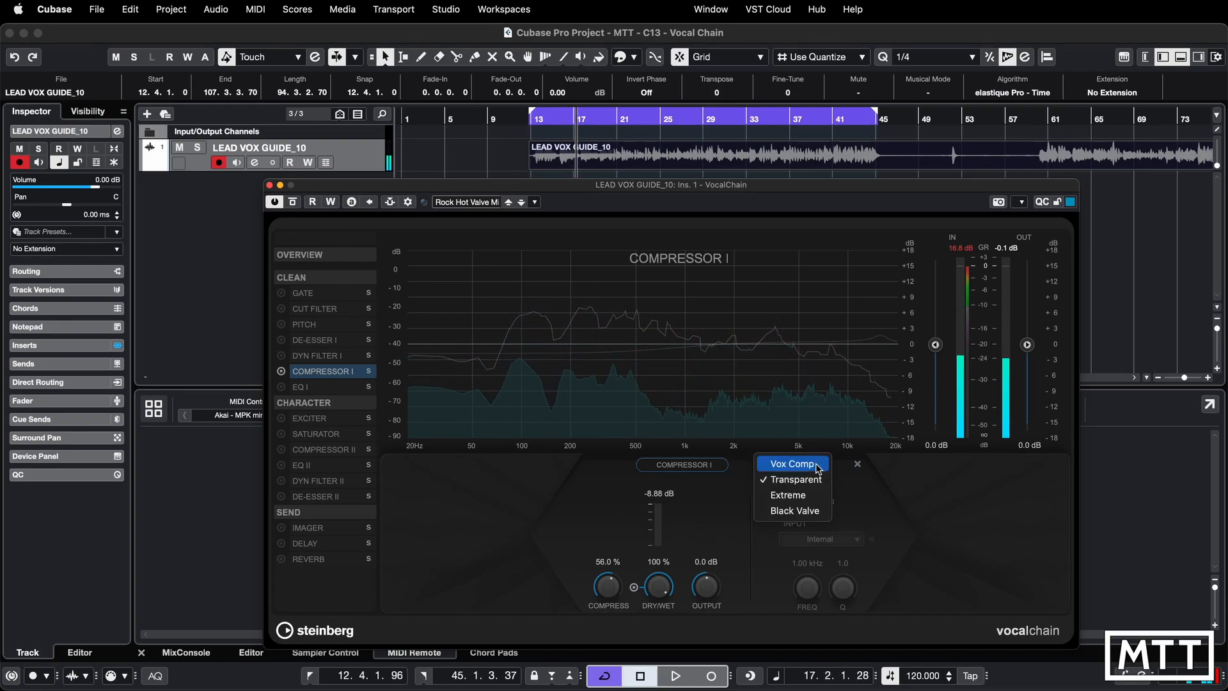
left_click(808, 495)
key("space")
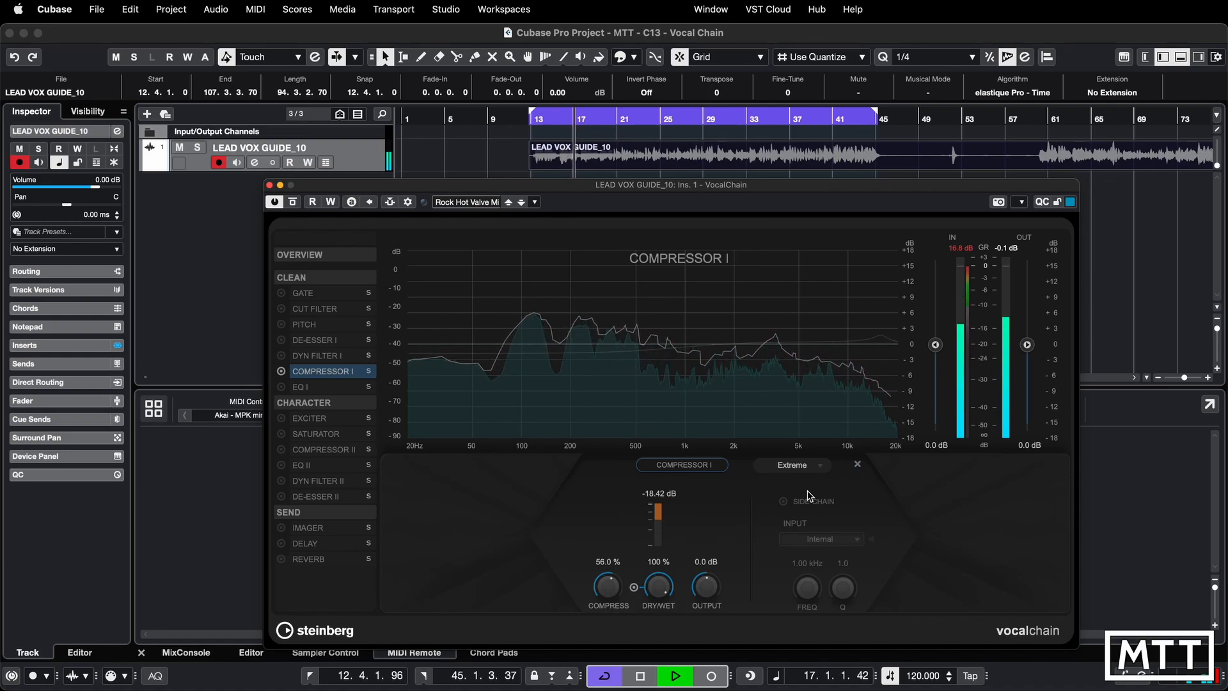
key("space")
Set Compressor I to the Black Valve type and audition the vocal from the start of the loop
left_click(793, 465)
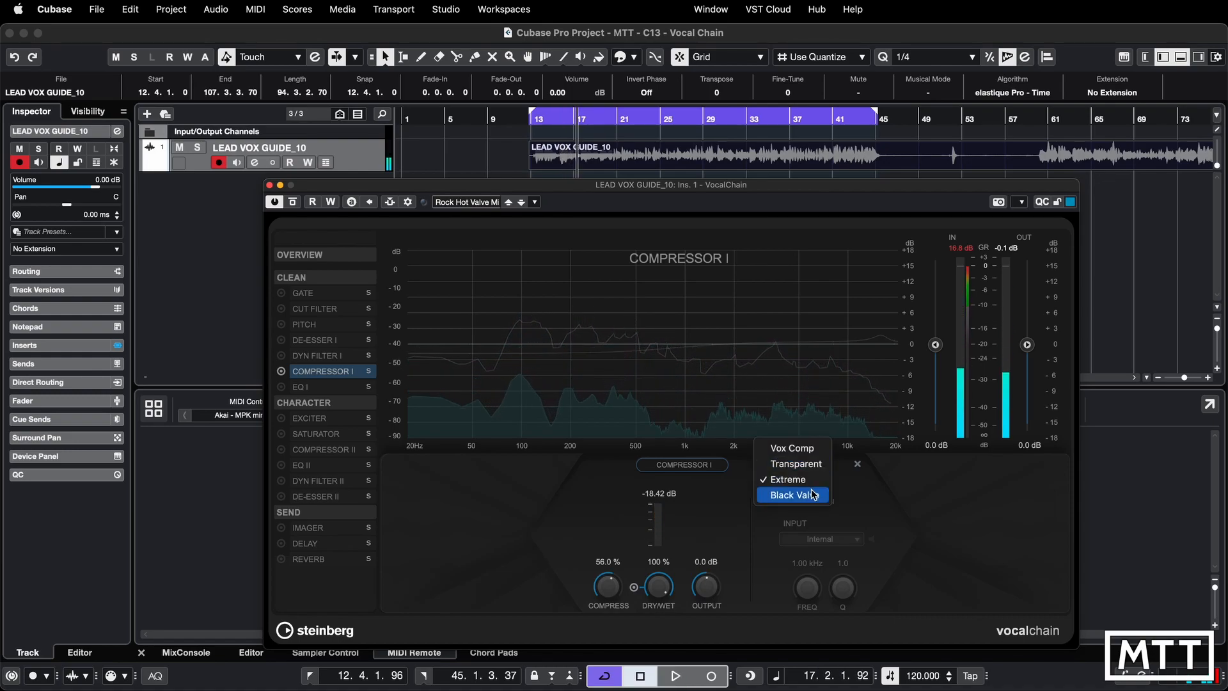
left_click(810, 496)
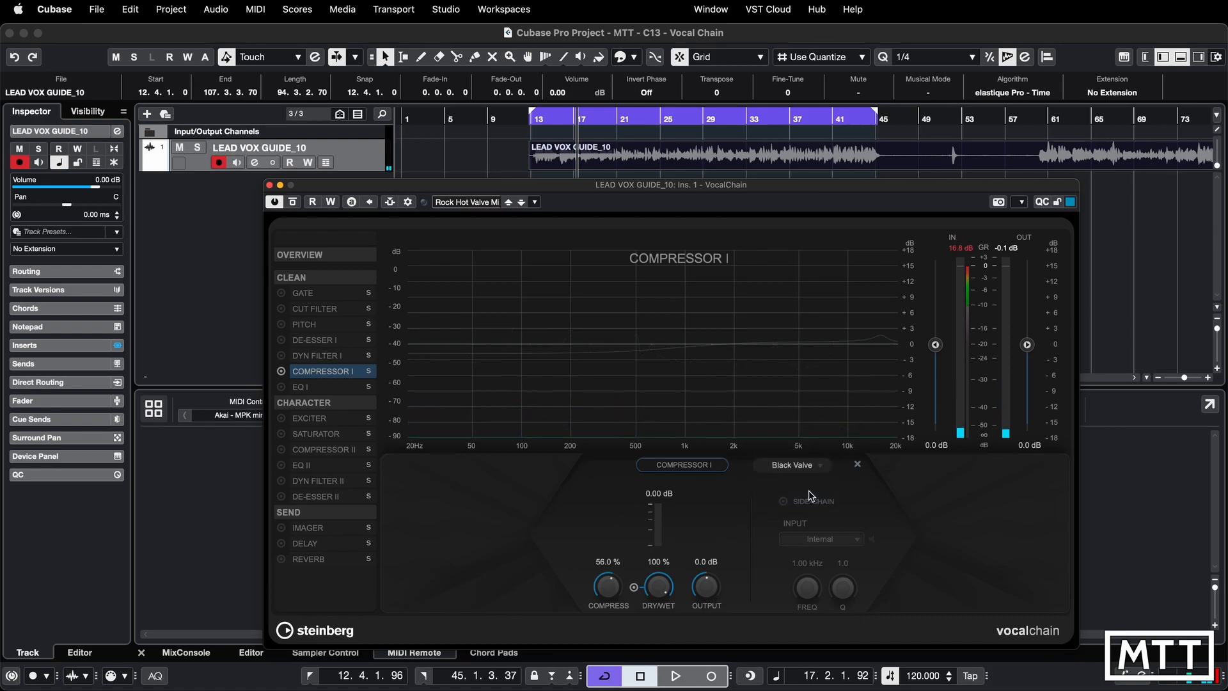
key("l")
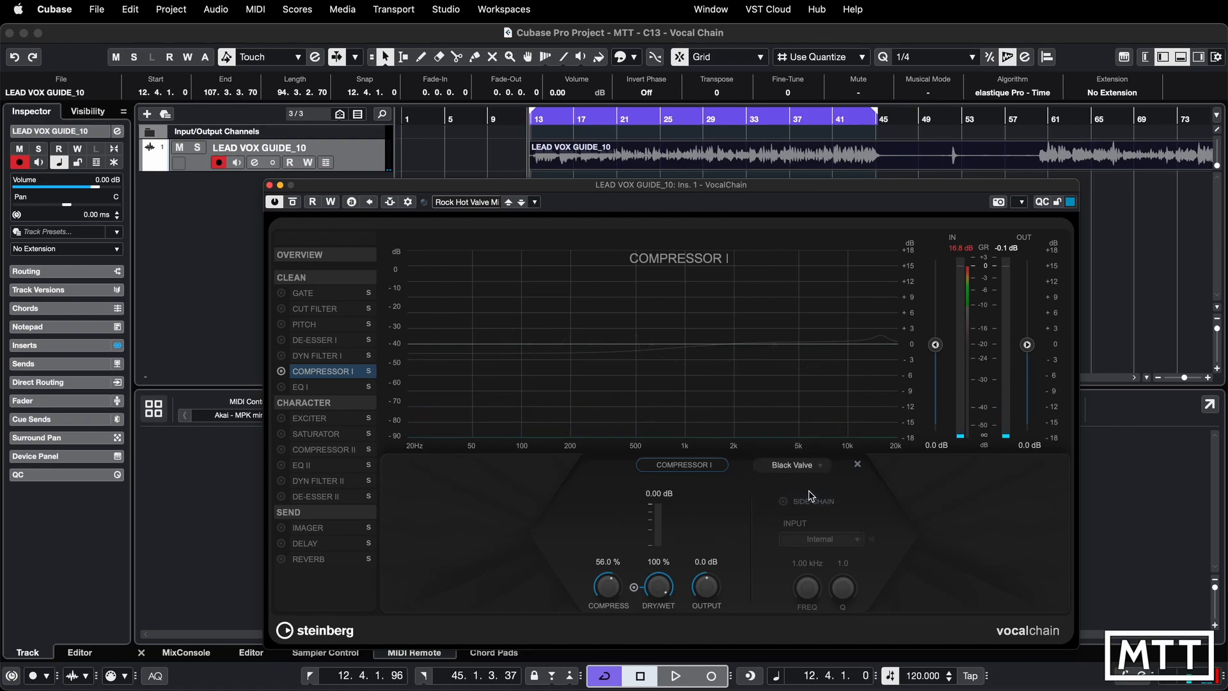
key("space")
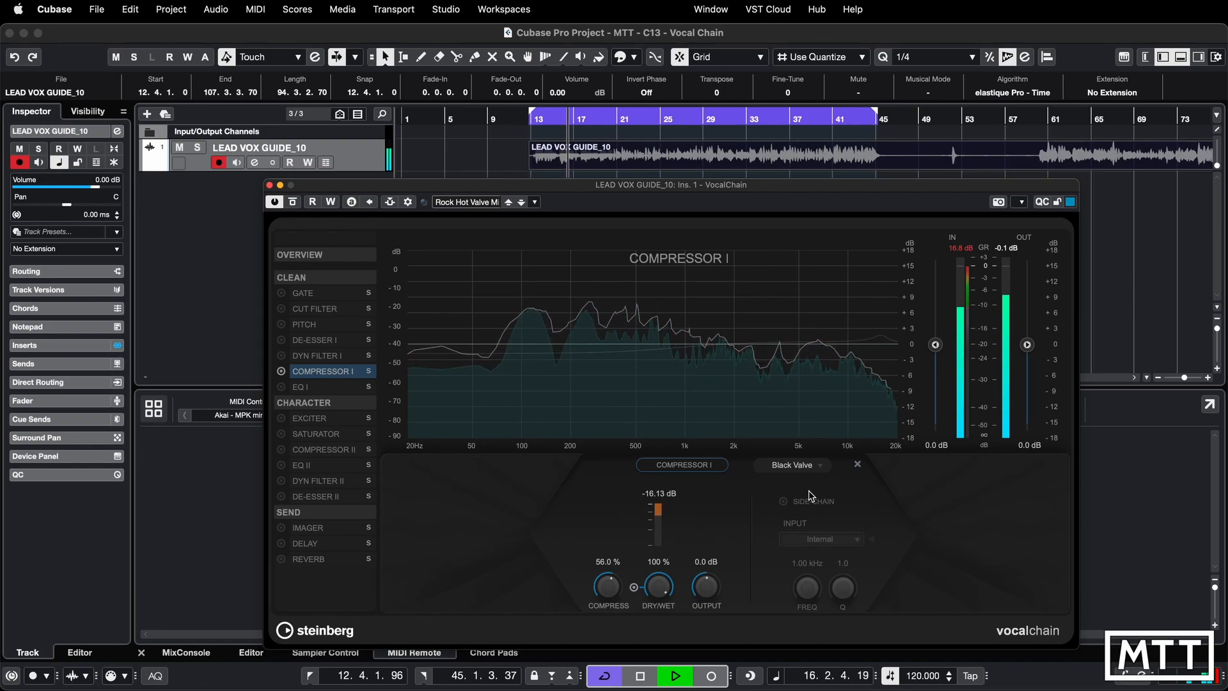
key("space")
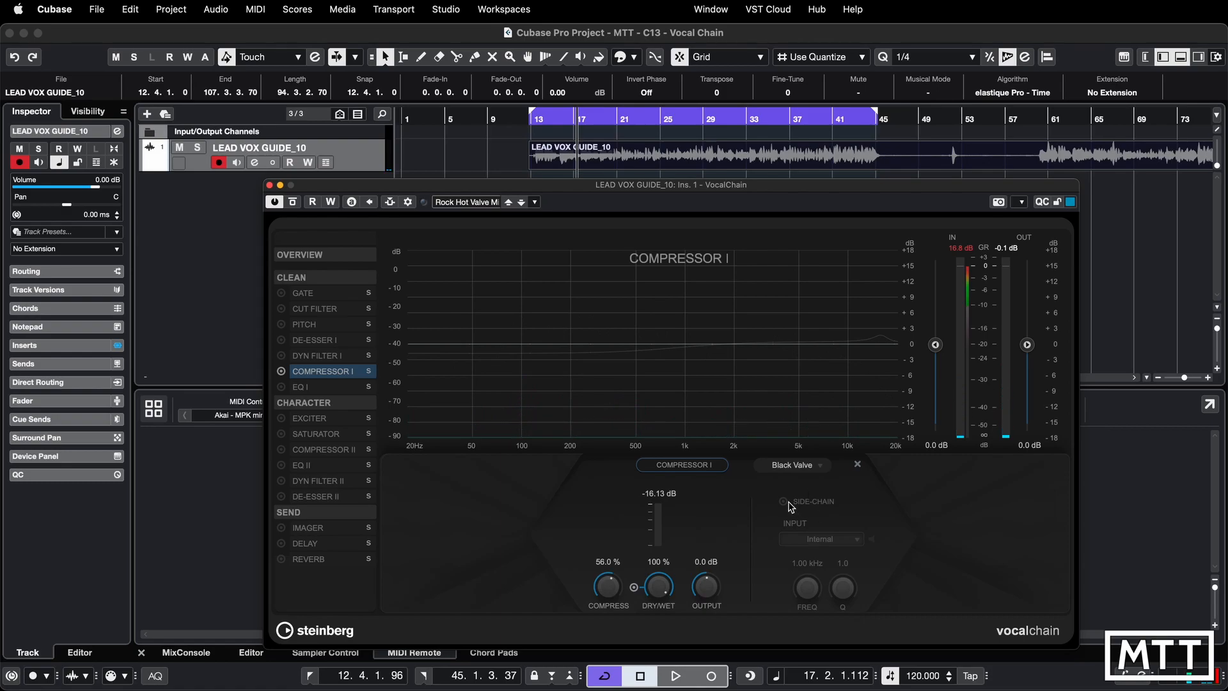
Enable Compressor I's side-chain and review its available input sources, keeping Internal
left_click(783, 502)
left_click(827, 541)
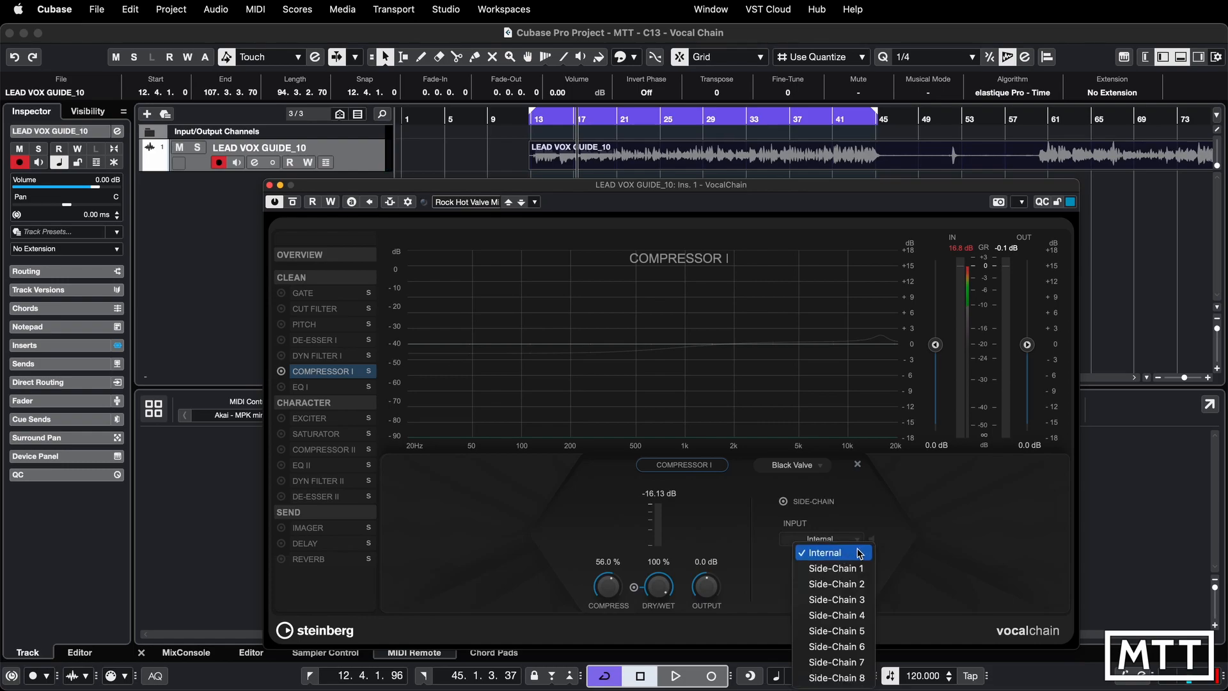
left_click(899, 553)
left_click(846, 539)
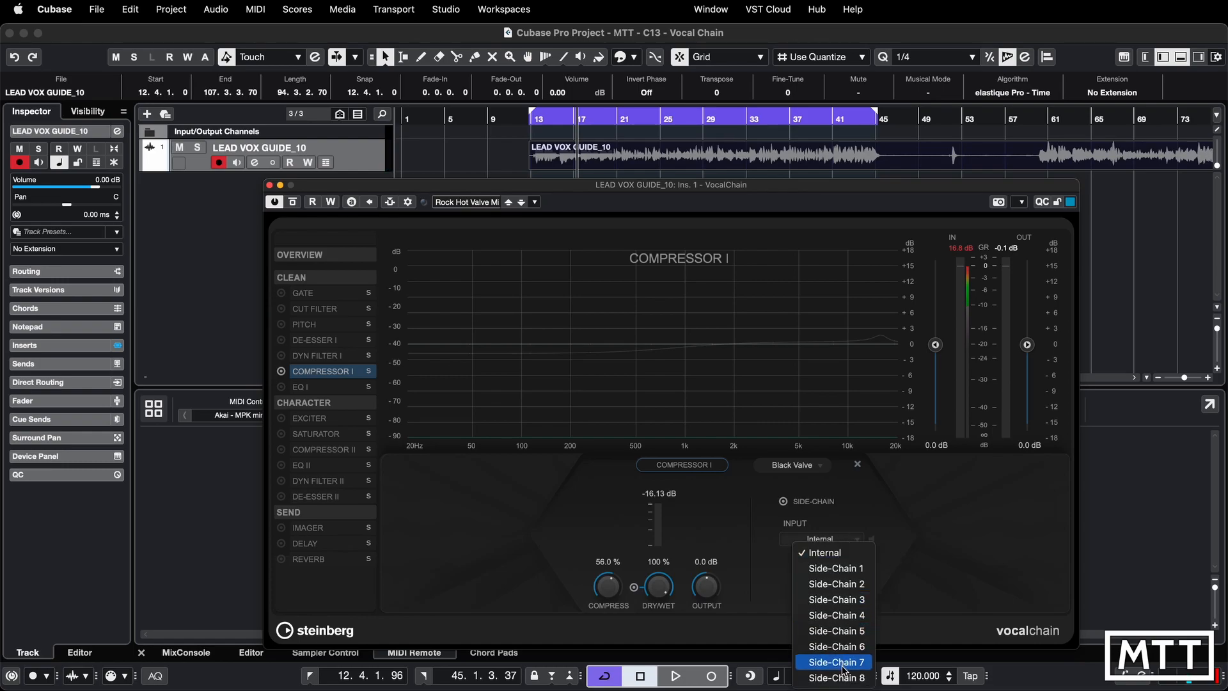
left_click(898, 609)
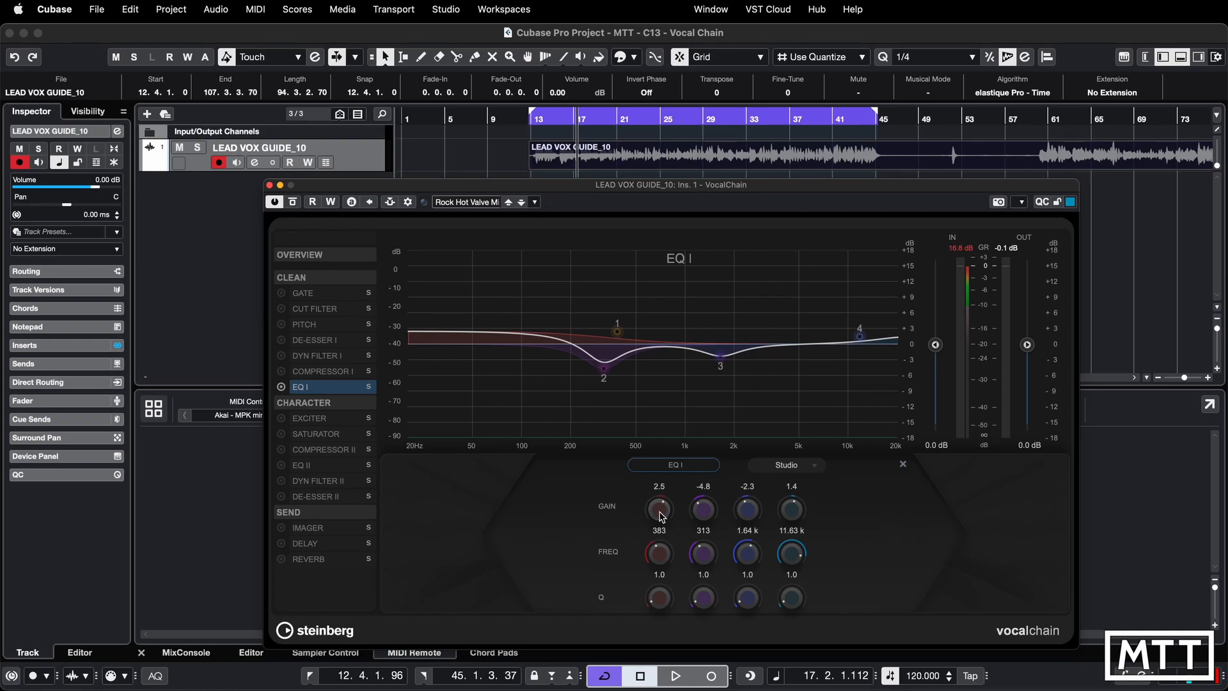
In EQ I's Studio model, set band 1's gain to 4.6 and band 4 to a gain of 5.6 at 3.70 kHz
mouse_move(659, 511)
left_mouse_down()
mouse_move(658, 548)
mouse_move(656, 501)
left_mouse_up()
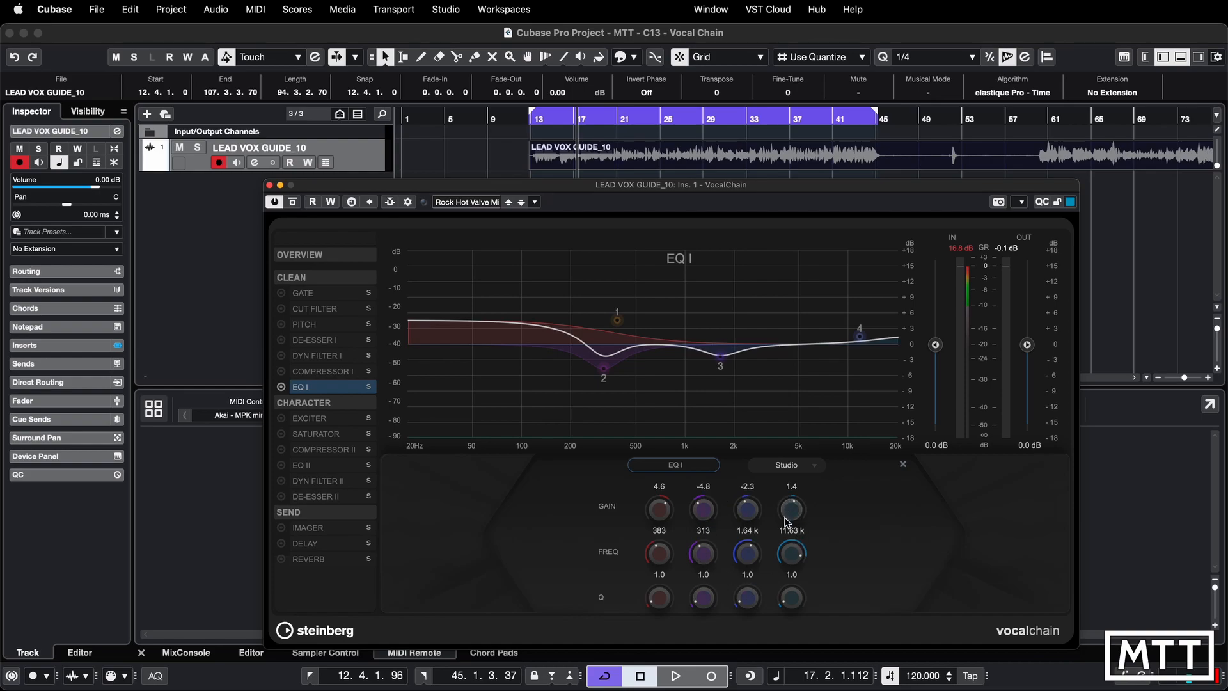
left_click_drag(793, 515, 793, 570)
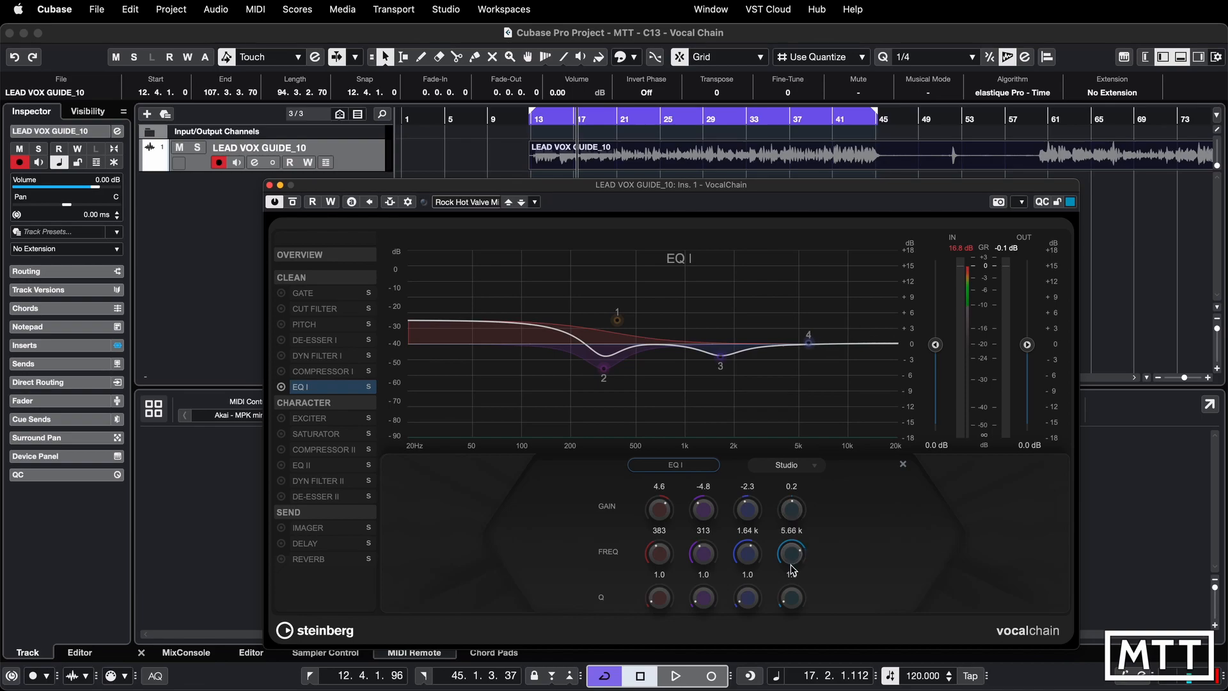
left_click_drag(793, 516, 793, 491)
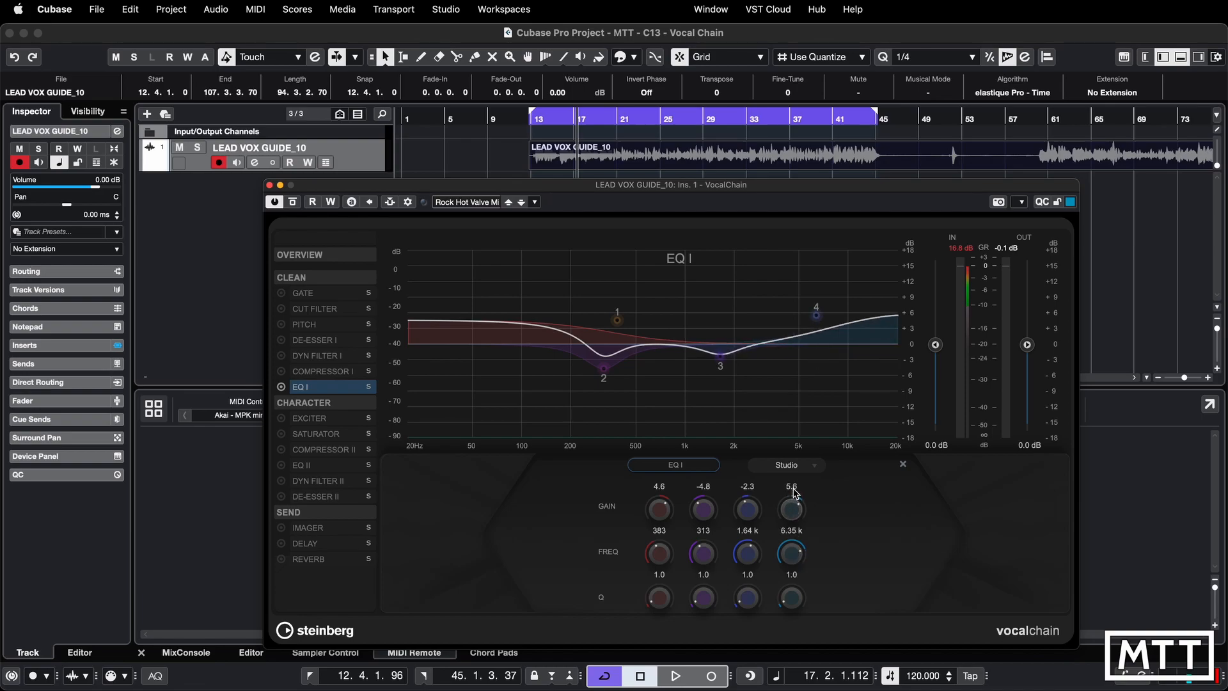
left_click_drag(790, 549, 788, 561)
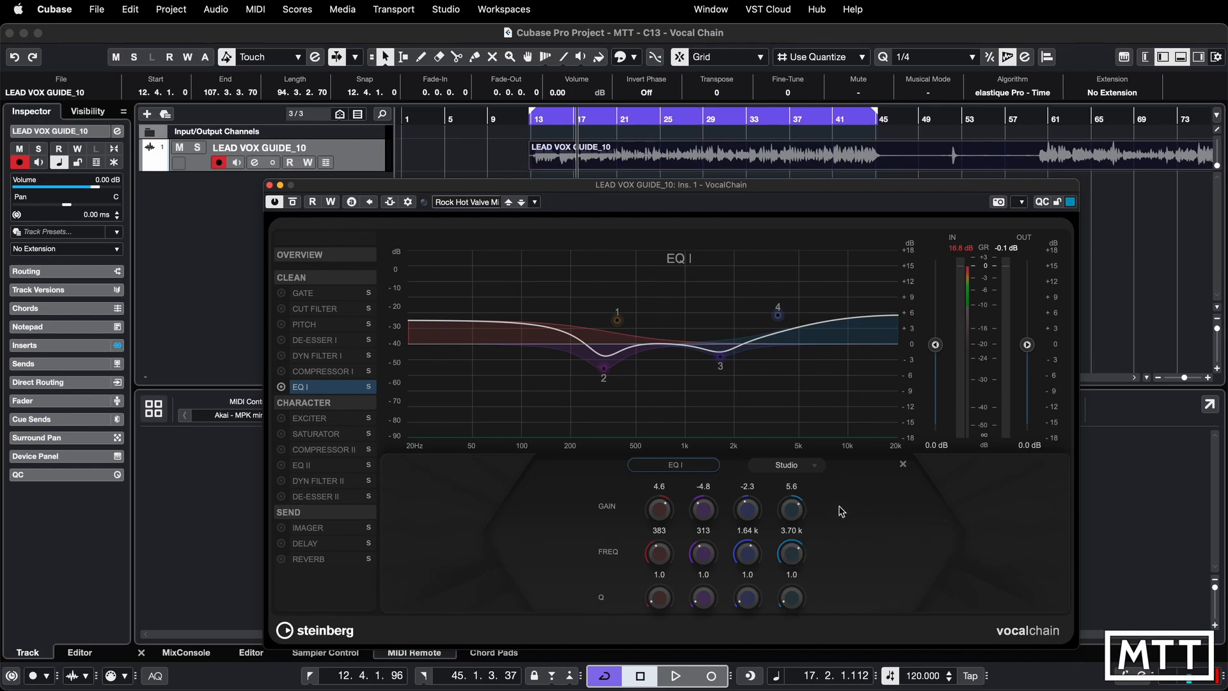
Switch EQ I to the P1A model and set its low attenuation to 4.4 at 66 Hz
left_click(813, 469)
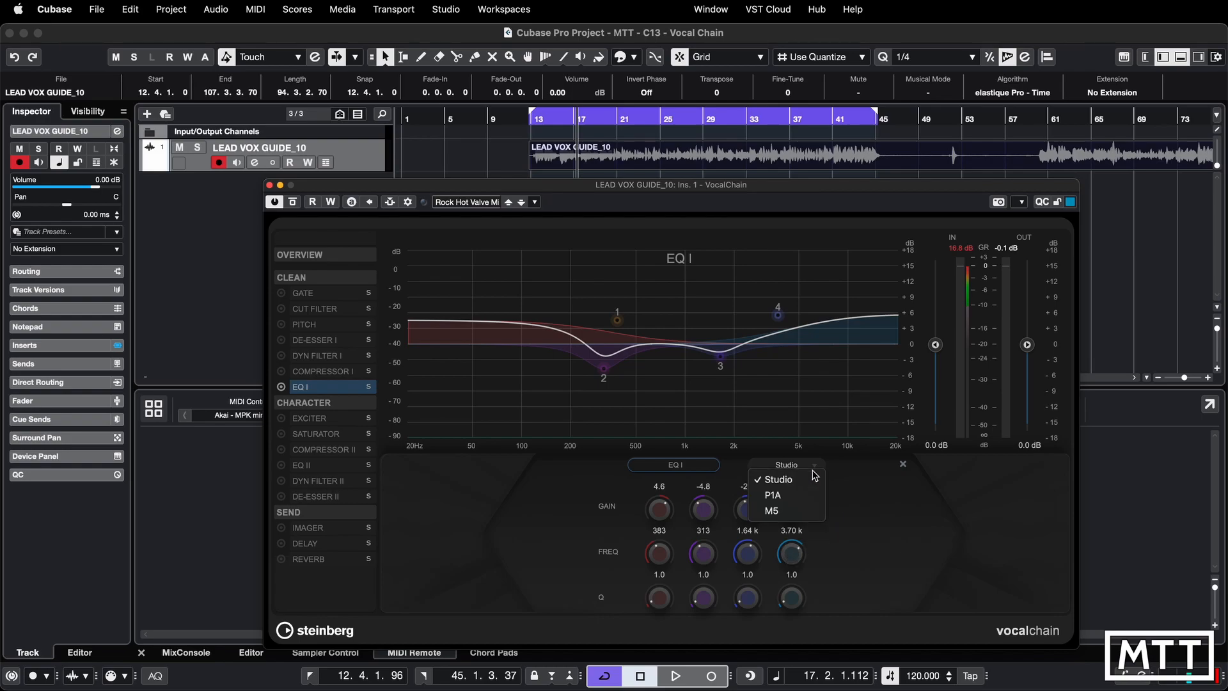
left_click(792, 497)
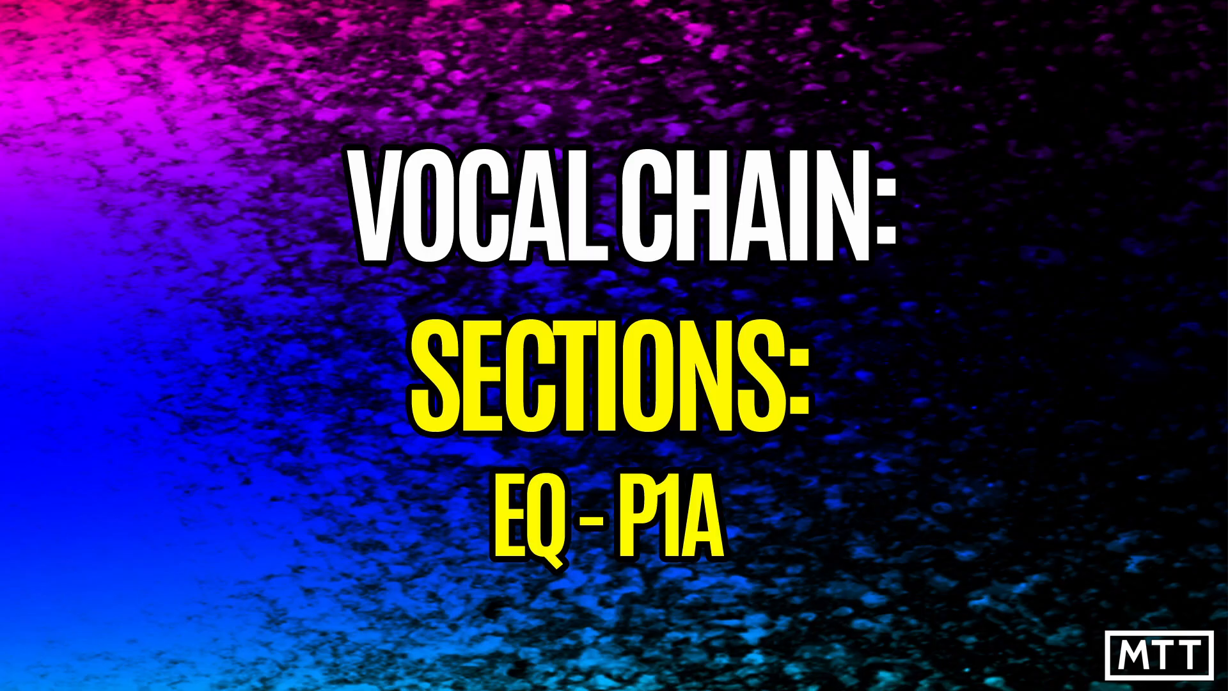
left_click_drag(625, 514, 628, 473)
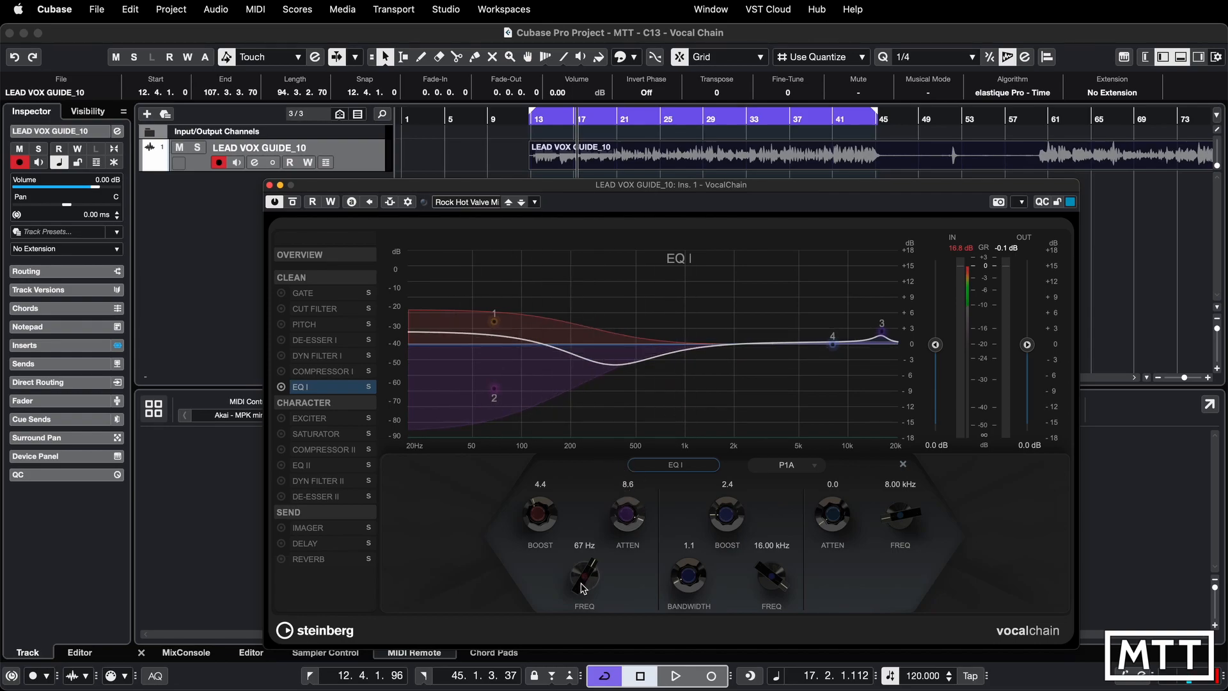
left_click_drag(580, 582, 580, 585)
left_click_drag(627, 523, 628, 561)
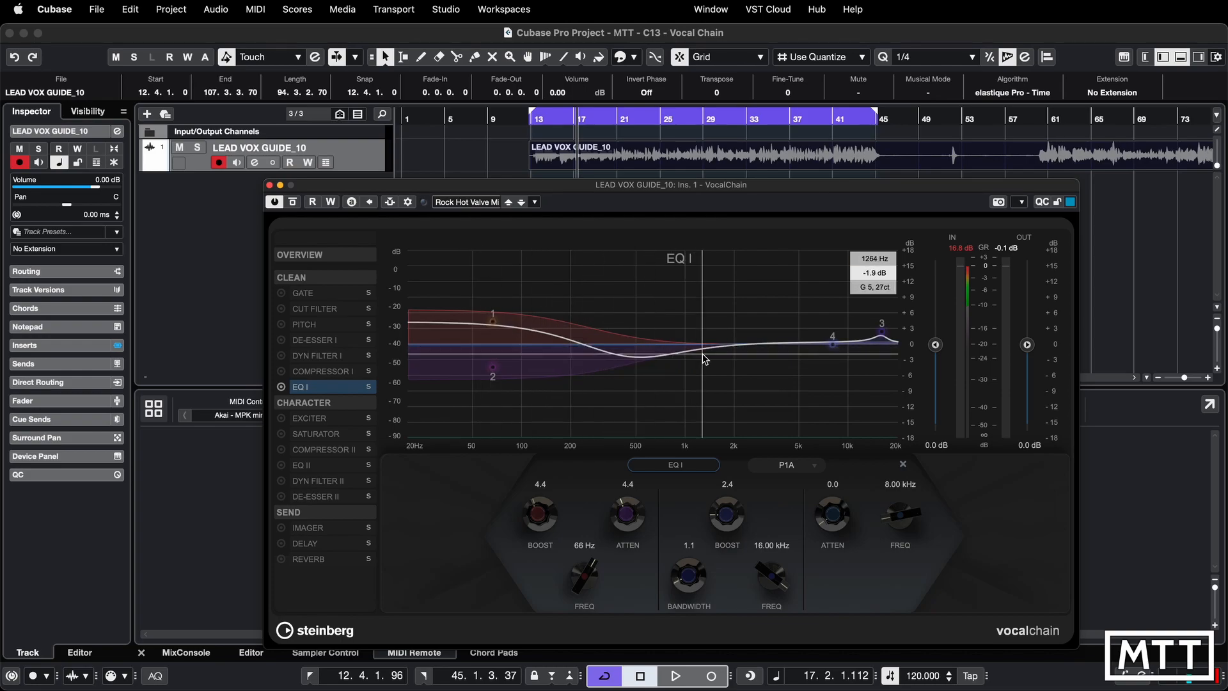
Set the P1A high boost to 5.1 at 3.00 kHz with bandwidth 2.3, and the high attenuation to 4.5
left_click_drag(725, 509, 730, 483)
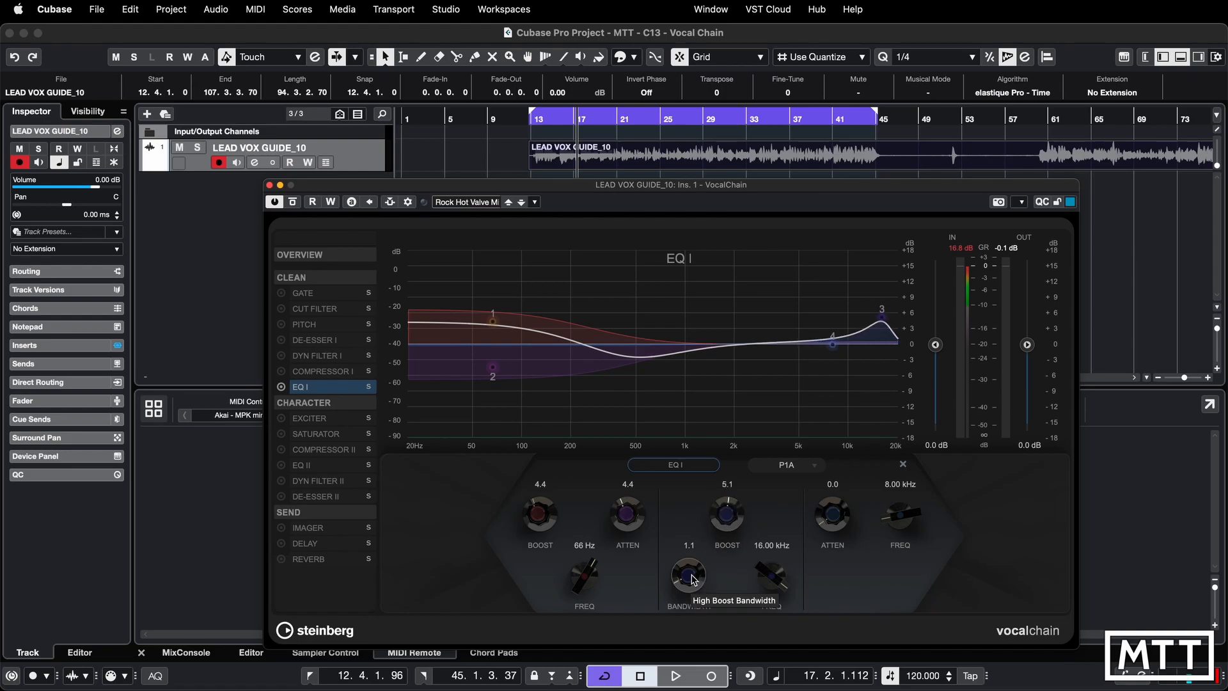
left_click_drag(771, 576, 769, 665)
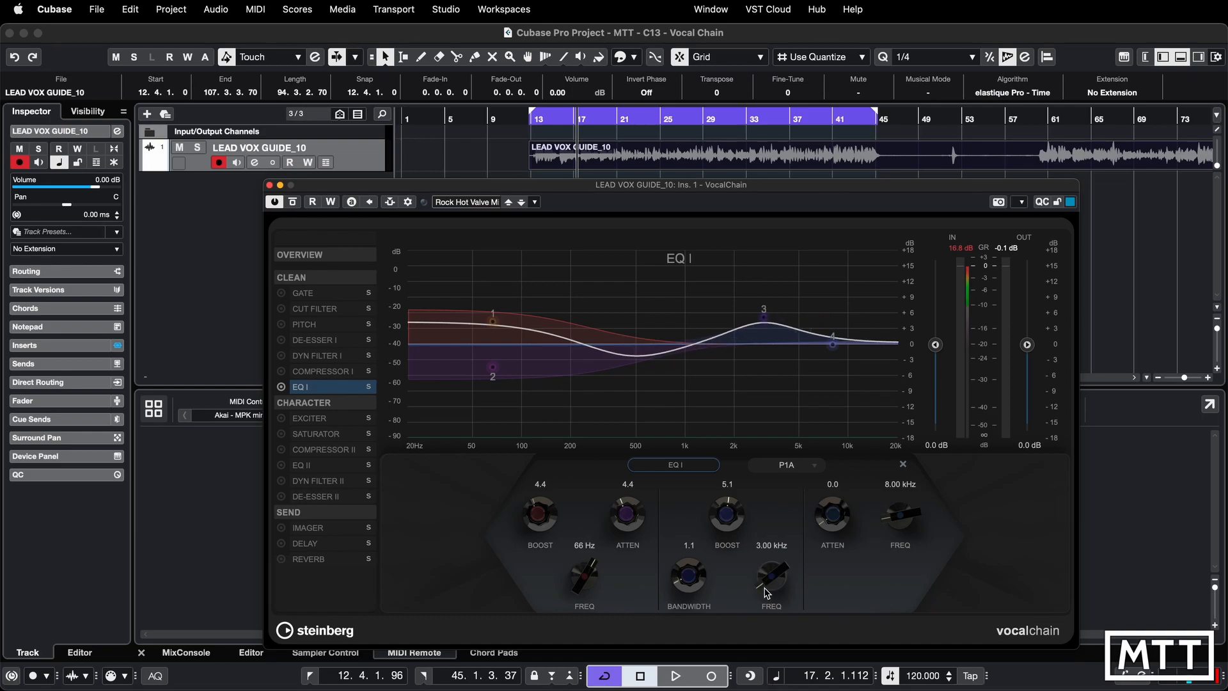
left_click_drag(768, 579, 691, 569)
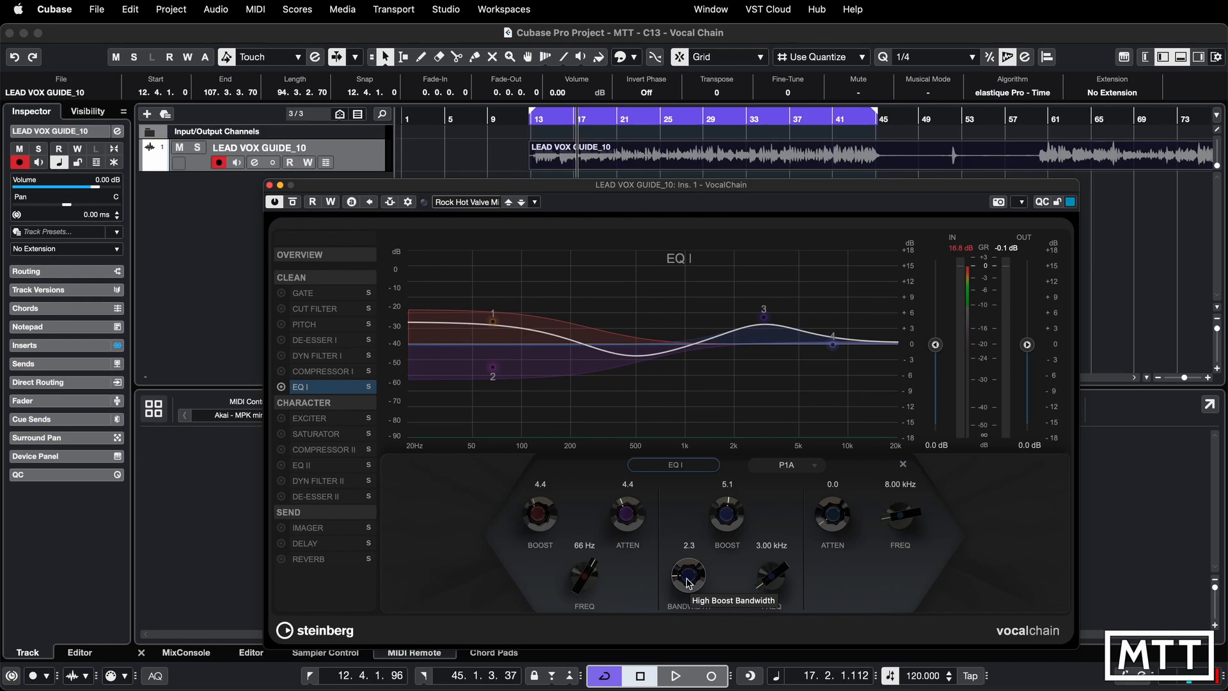
left_click_drag(833, 519, 837, 460)
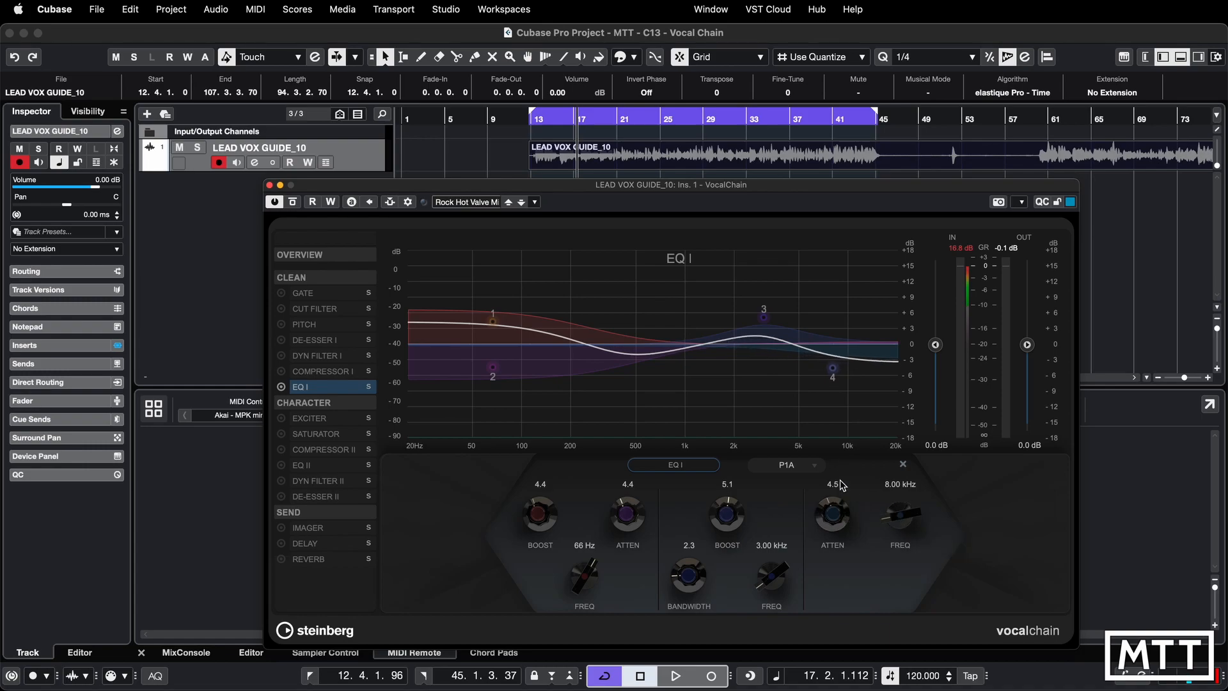
Switch EQ I to the M5 model with mid attenuation 3.8 at 1.39 kHz and high boost 8.2 at 4.97 kHz
left_click(815, 470)
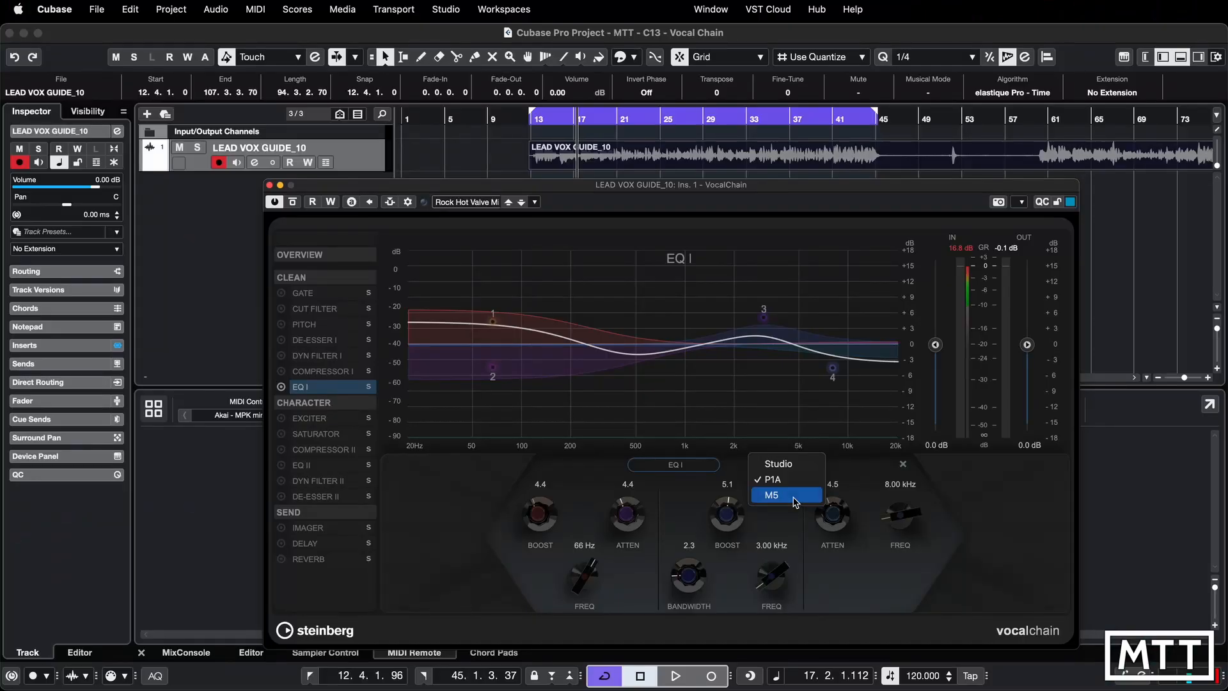
left_click(786, 495)
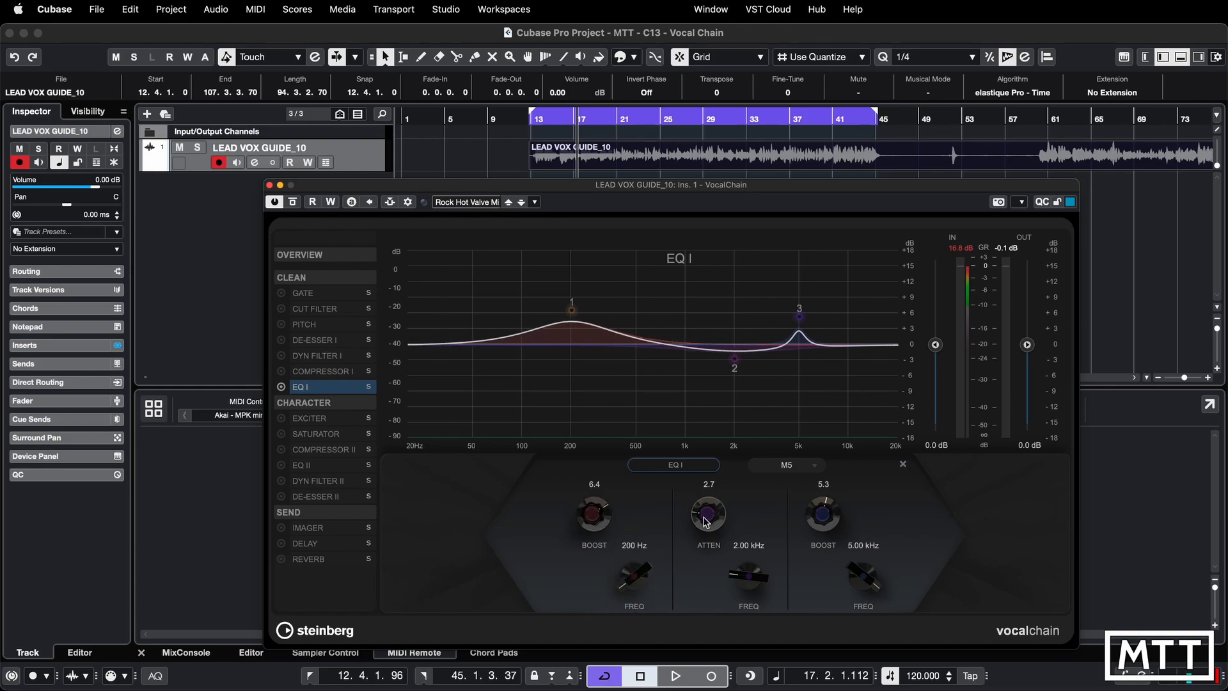
mouse_move(705, 519)
left_mouse_down()
mouse_move(708, 556)
mouse_move(706, 503)
left_mouse_up()
left_click_drag(745, 568, 745, 583)
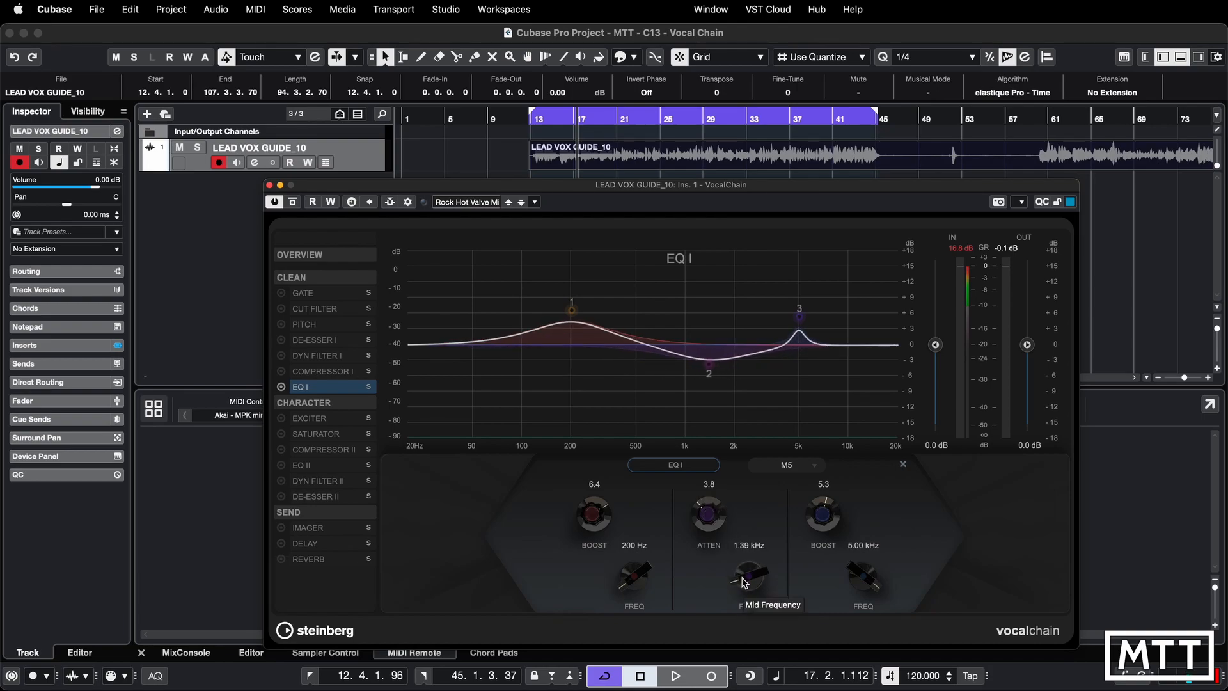
left_click_drag(818, 506, 818, 483)
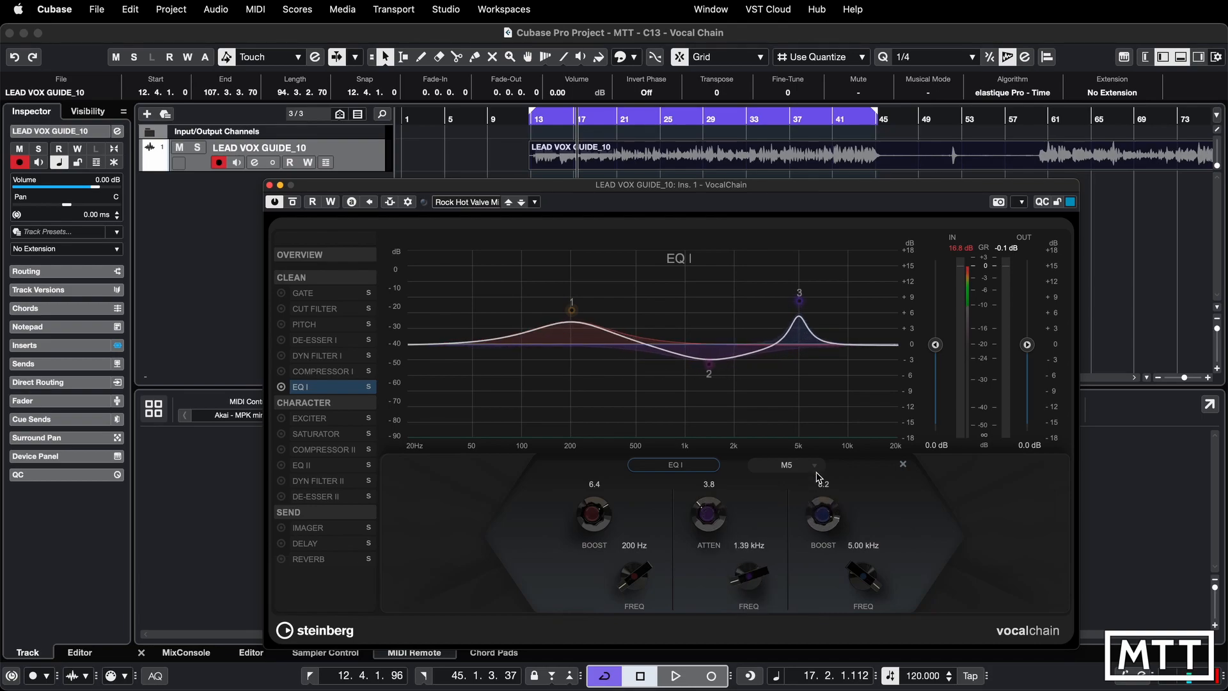
left_click_drag(861, 571, 862, 573)
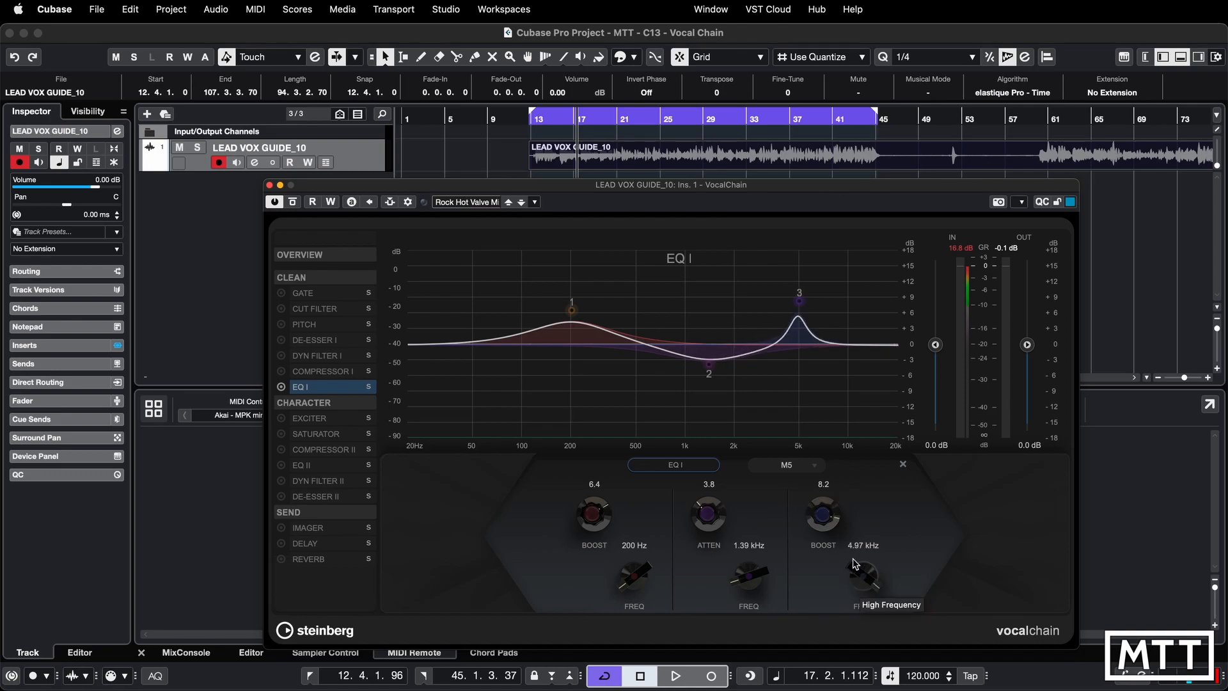
Zero the M5 model's high and low boosts and raise both again, with the high boost at 7.3
double_click(823, 484)
type("0")
key("Return")
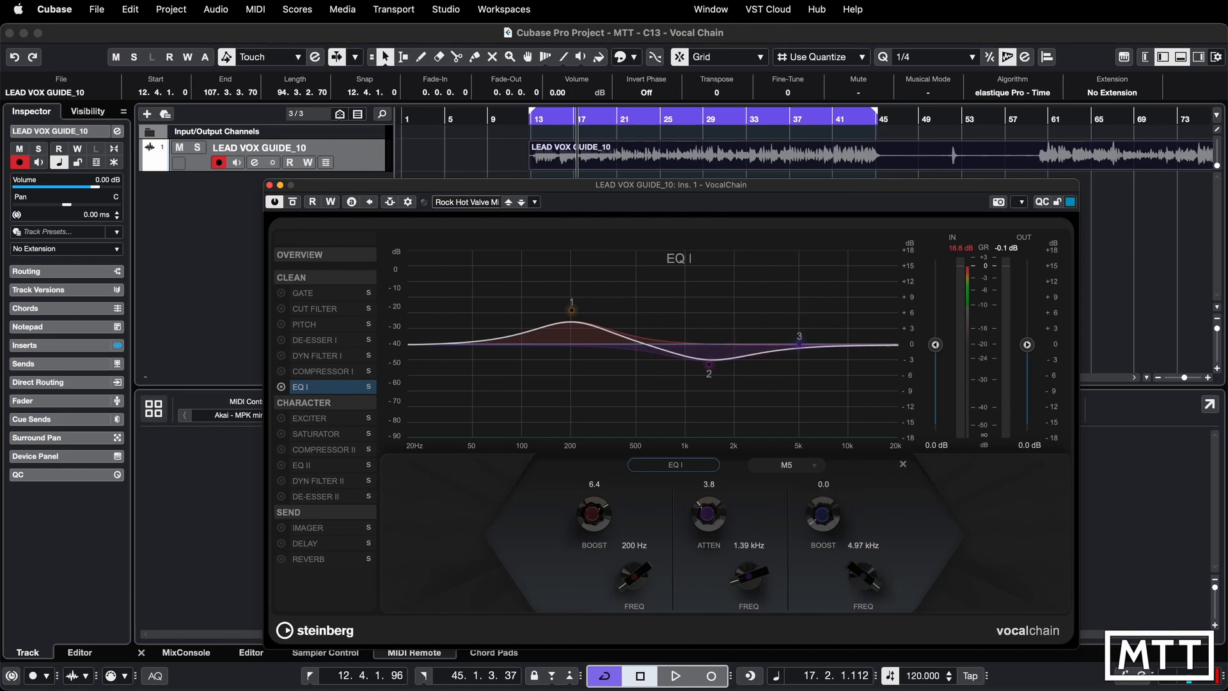
double_click(585, 486)
type("0")
key("Return")
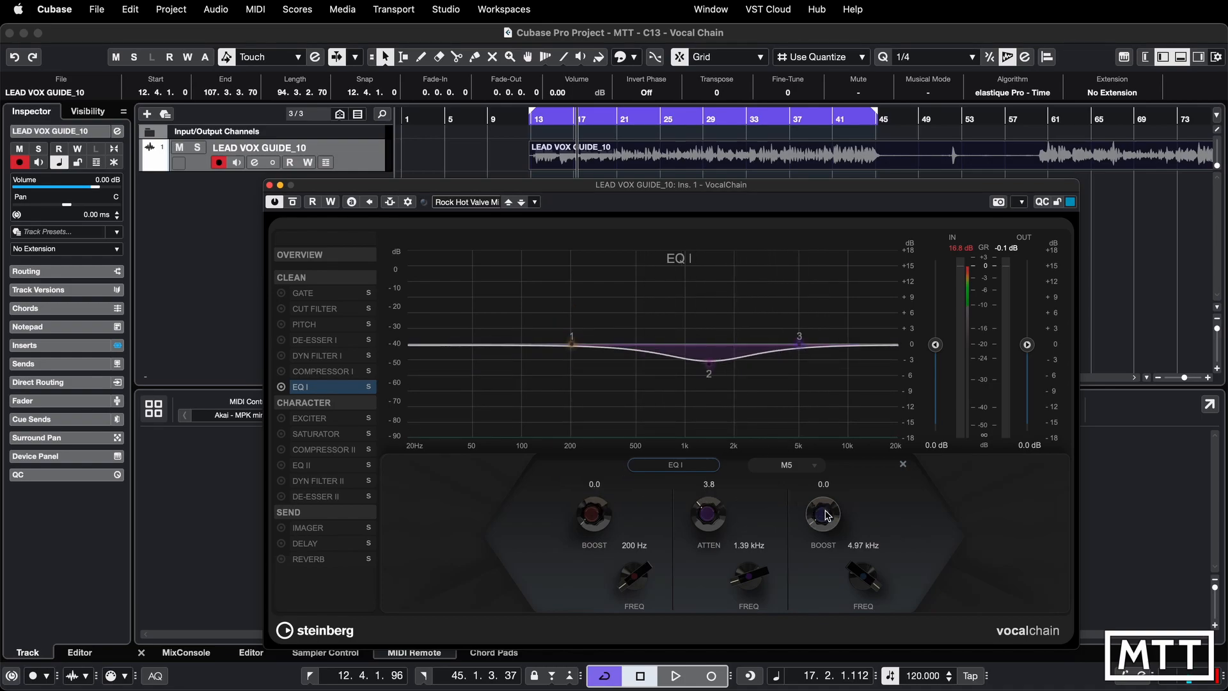
left_click_drag(825, 509, 830, 416)
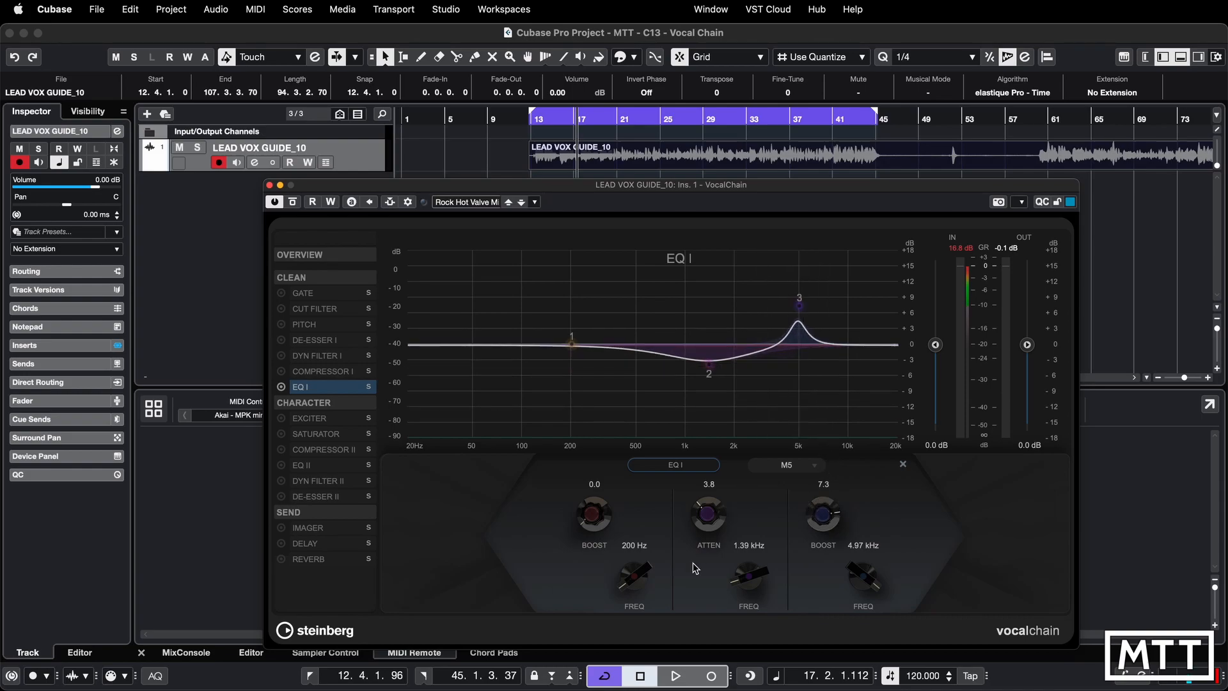
left_click_drag(587, 519, 595, 427)
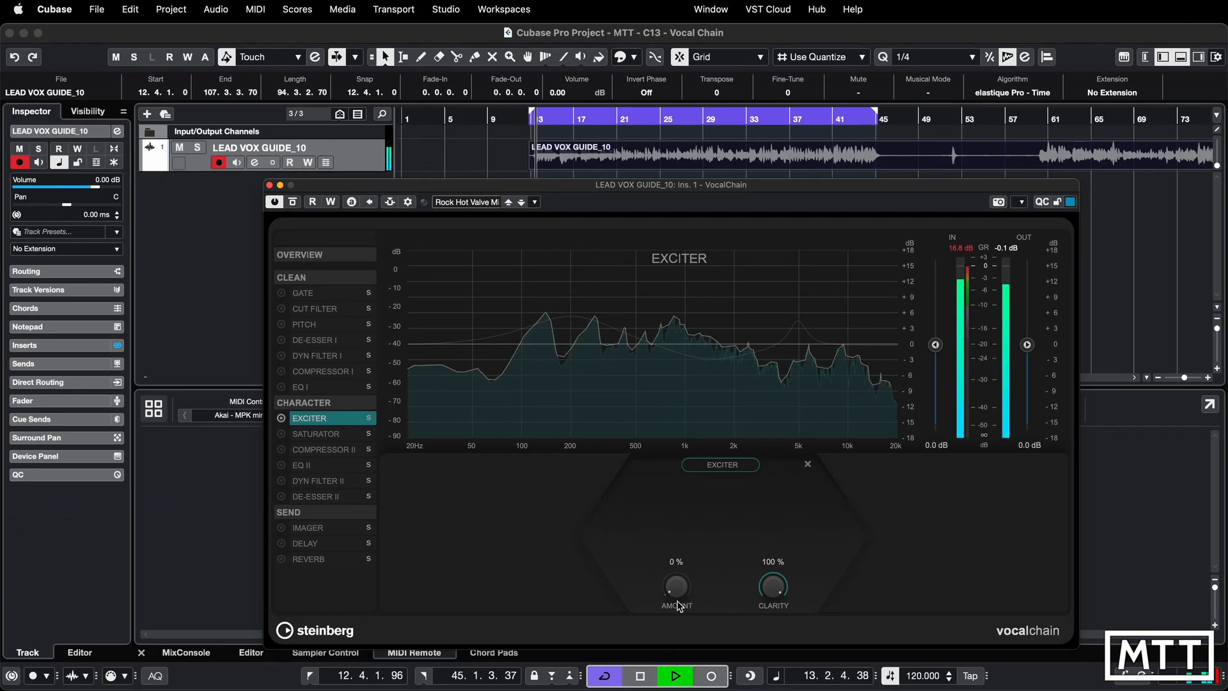
Audition the Exciter with its amount at 100 %, return the amount to 0 % and stop playback
left_click_drag(685, 587, 682, 420)
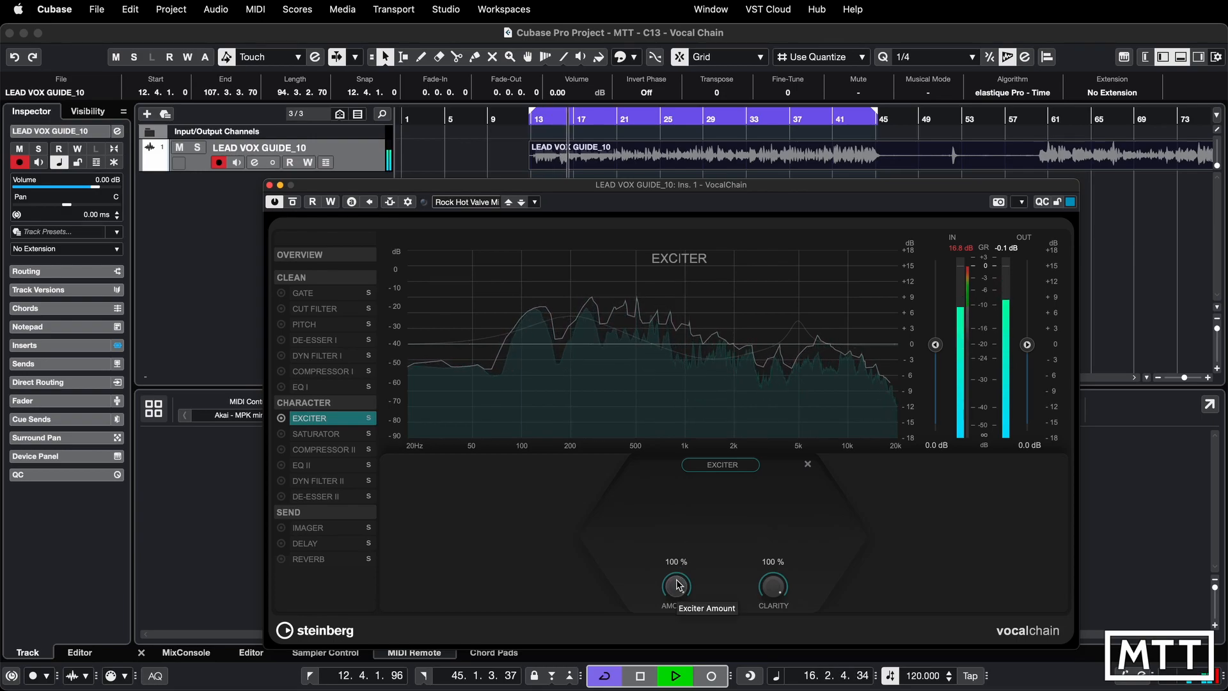
left_click_drag(679, 585, 672, 690)
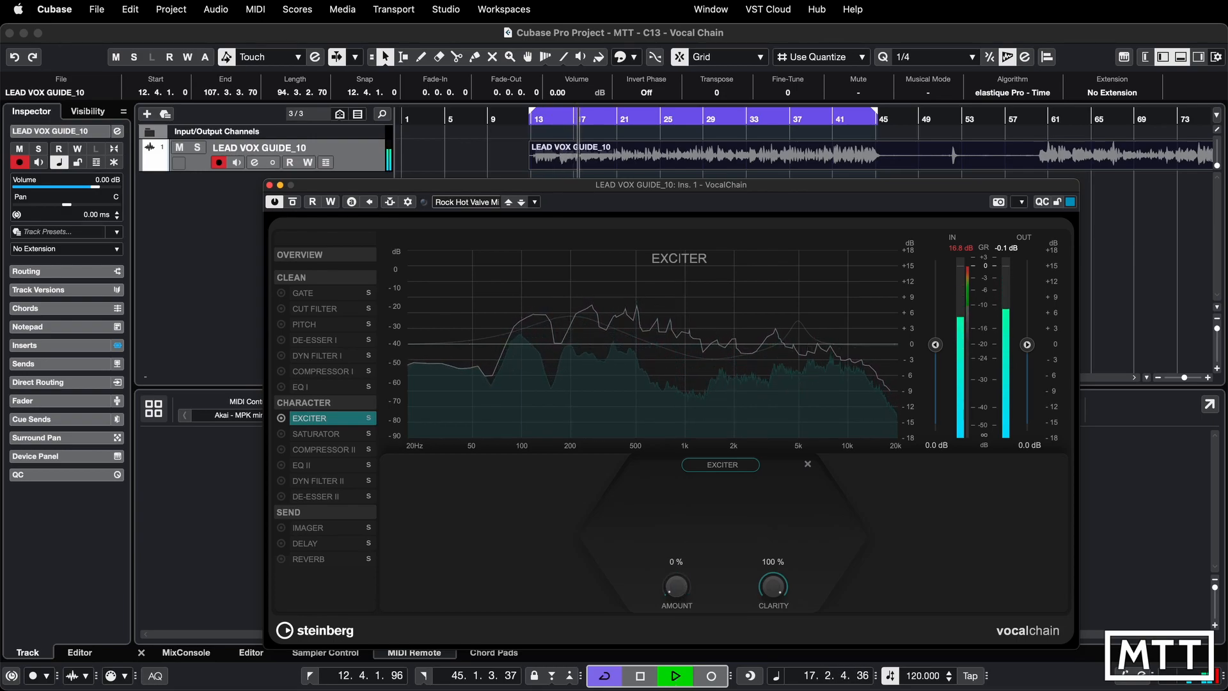
key("space")
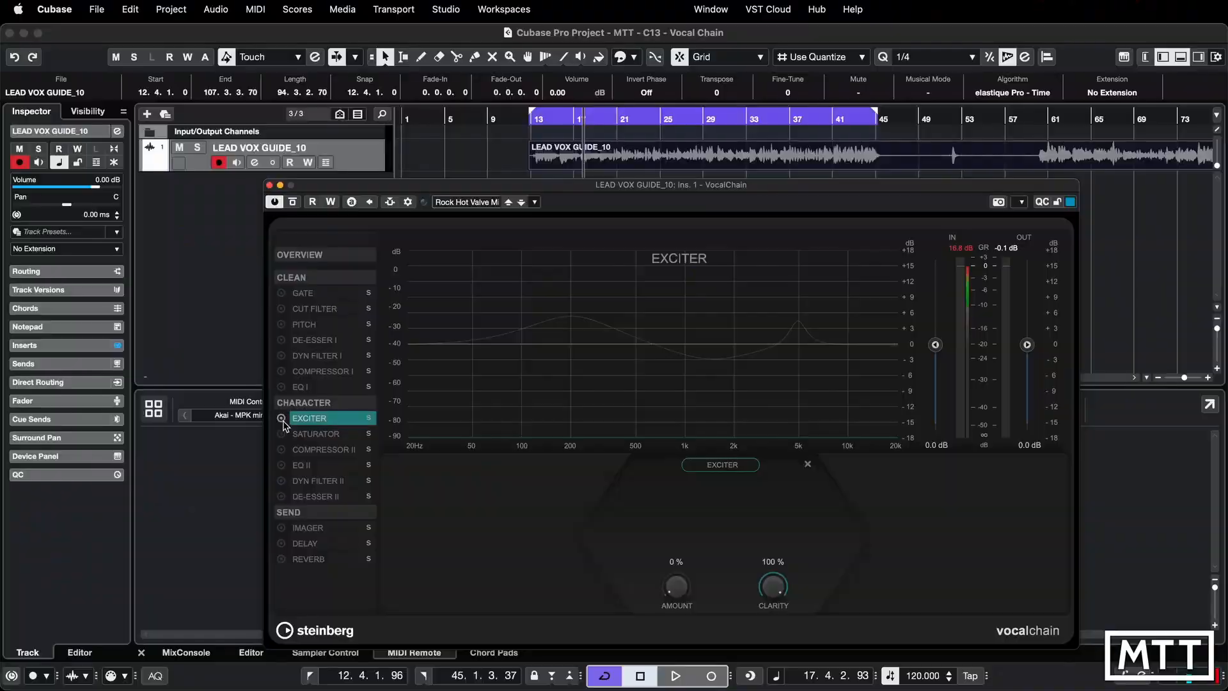
Activate the Saturator module and check its available types, keeping Distortion selected
left_click(282, 435)
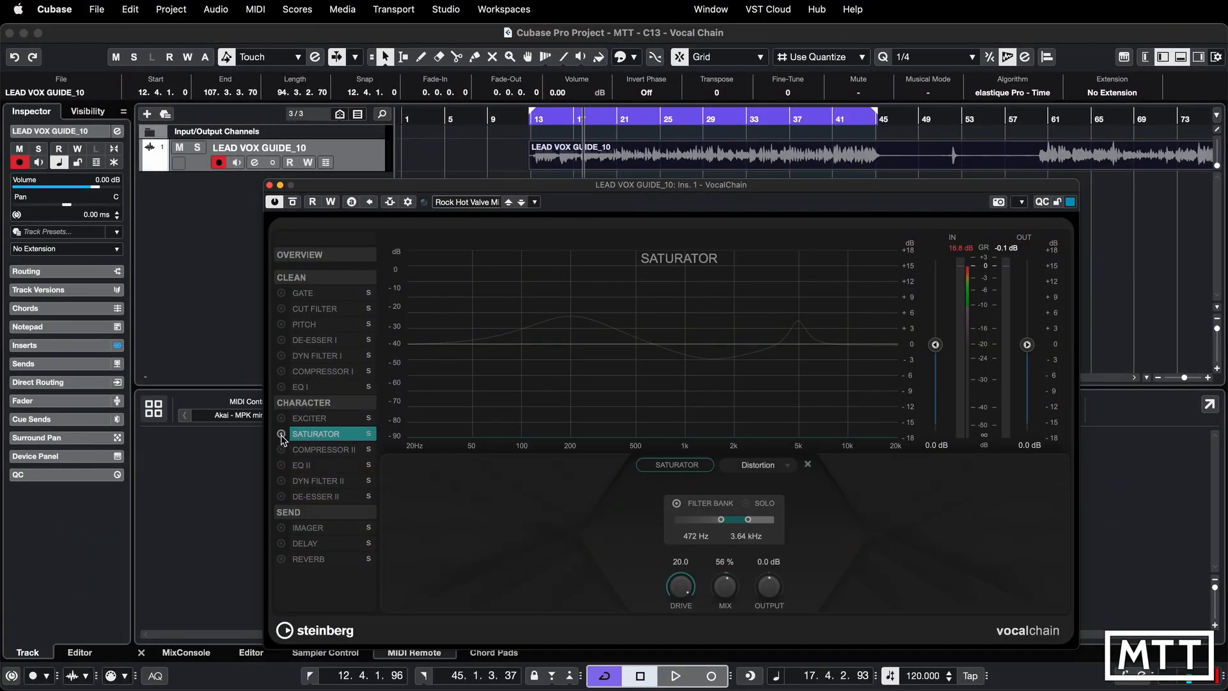
left_click(780, 470)
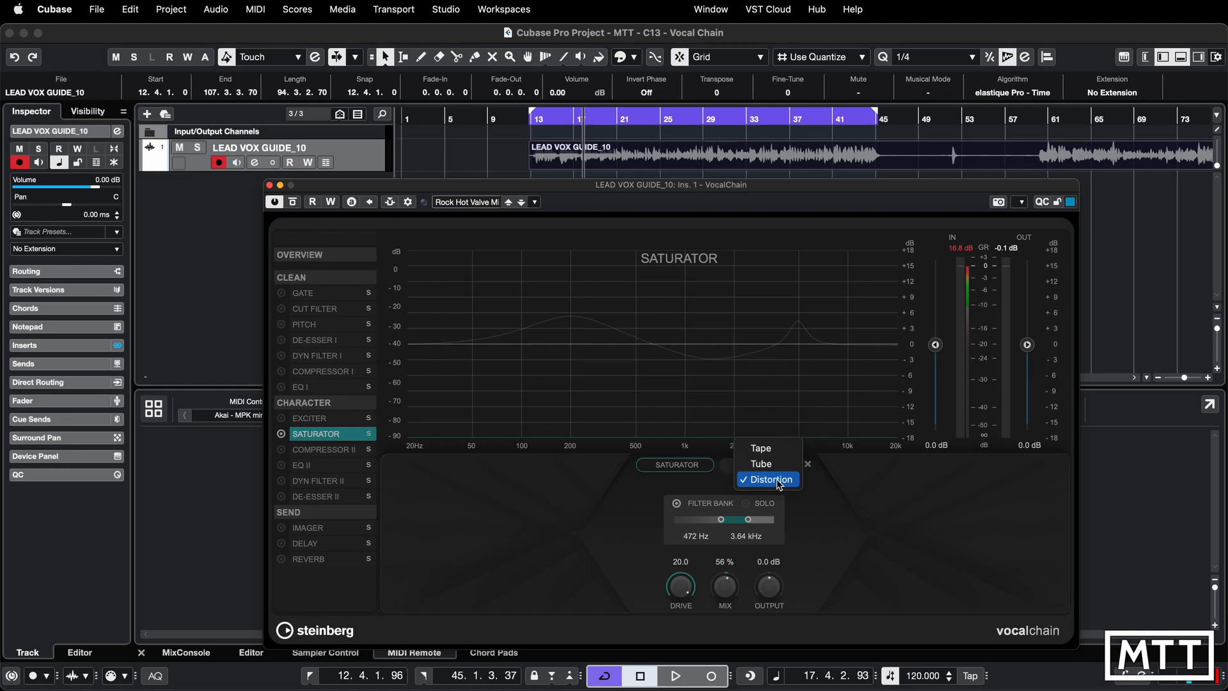
left_click(826, 508)
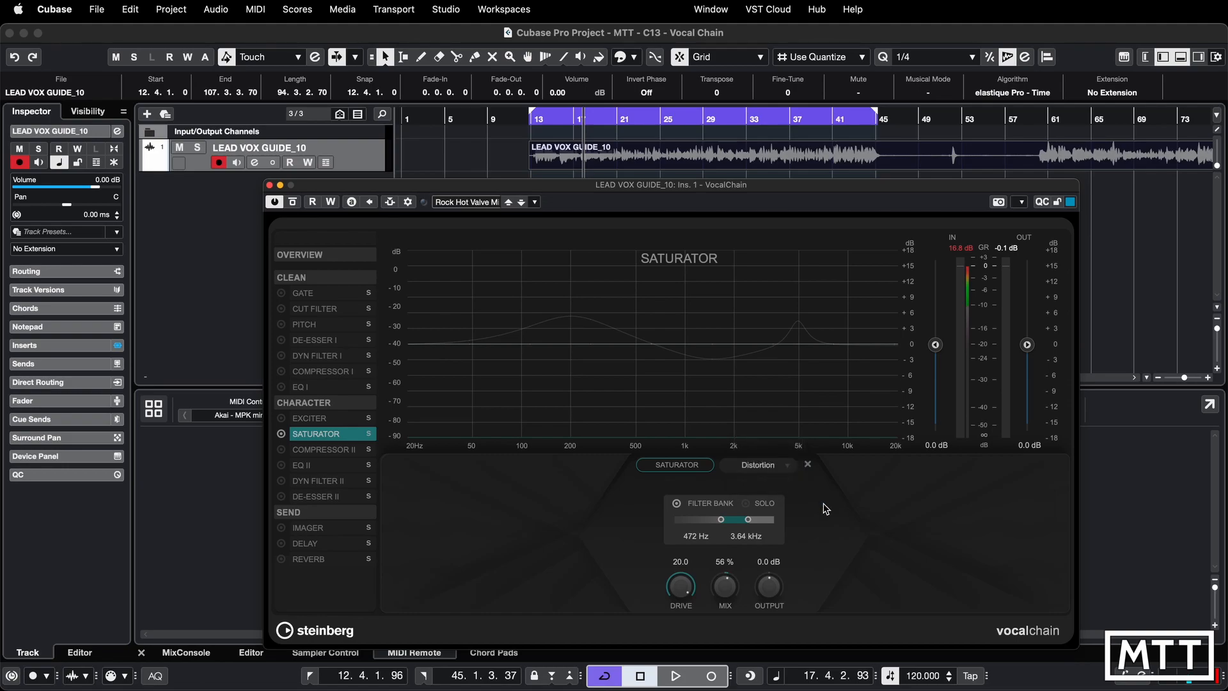
Play the vocal through the Distortion saturator and set its drive to 4.0 and its mix to 79 %
key("space")
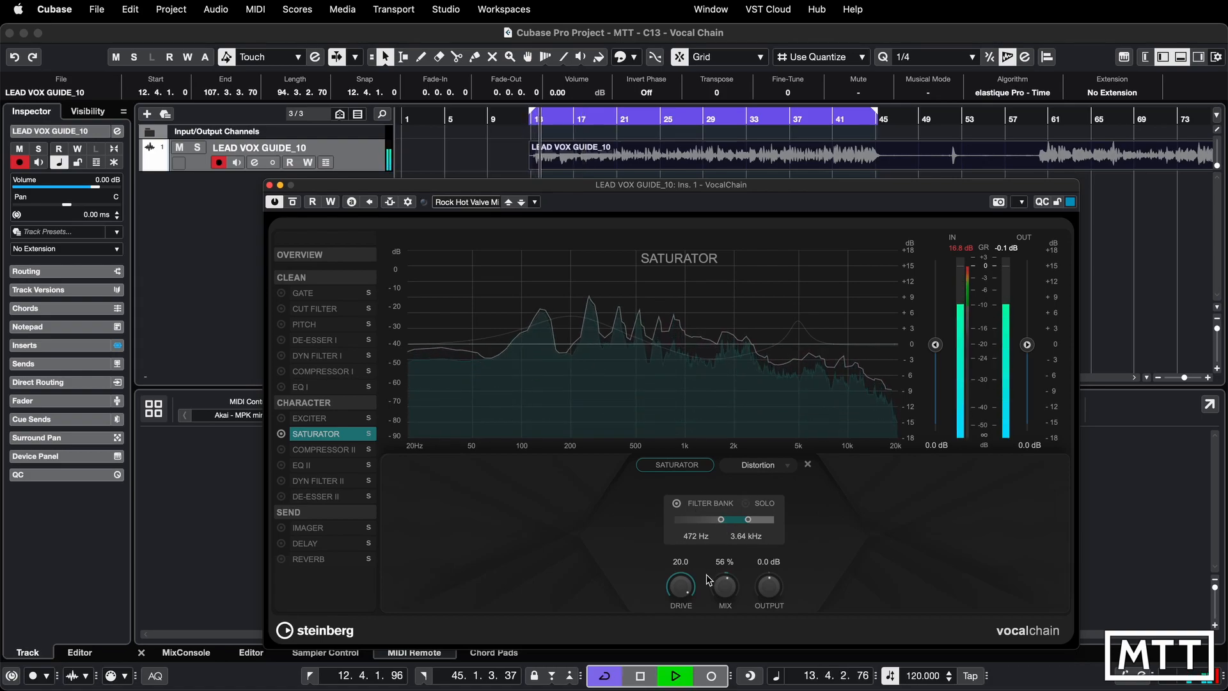
left_click_drag(681, 586, 684, 690)
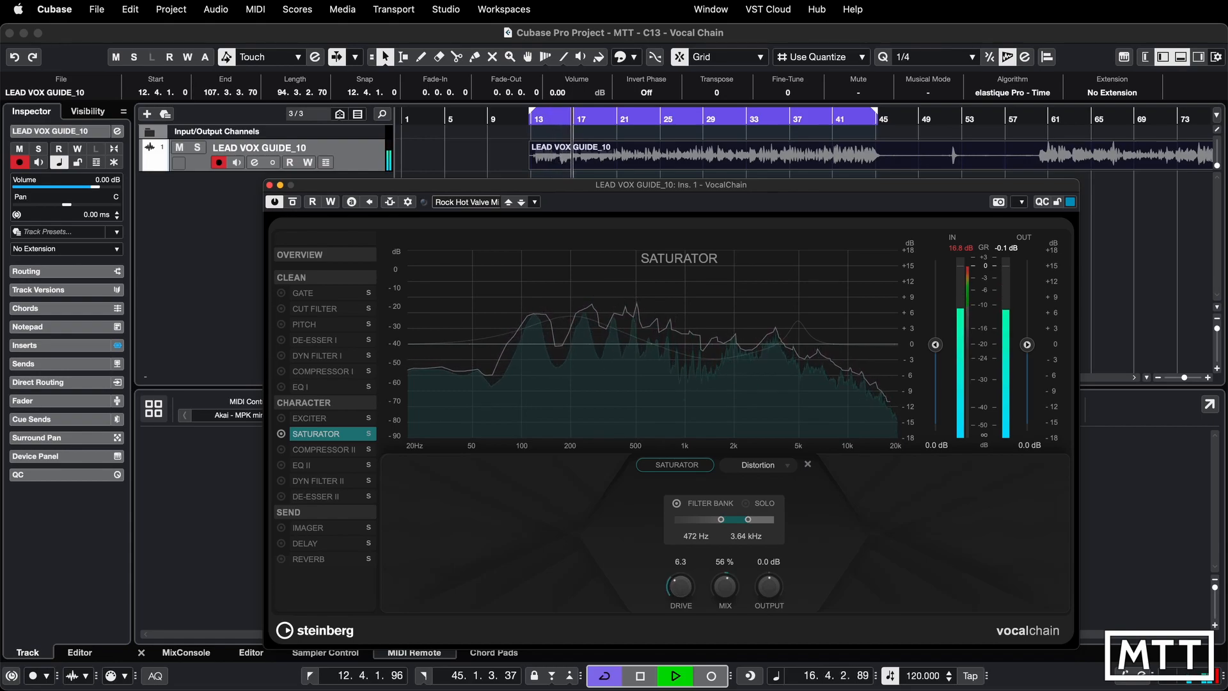
left_click_drag(724, 594, 686, 549)
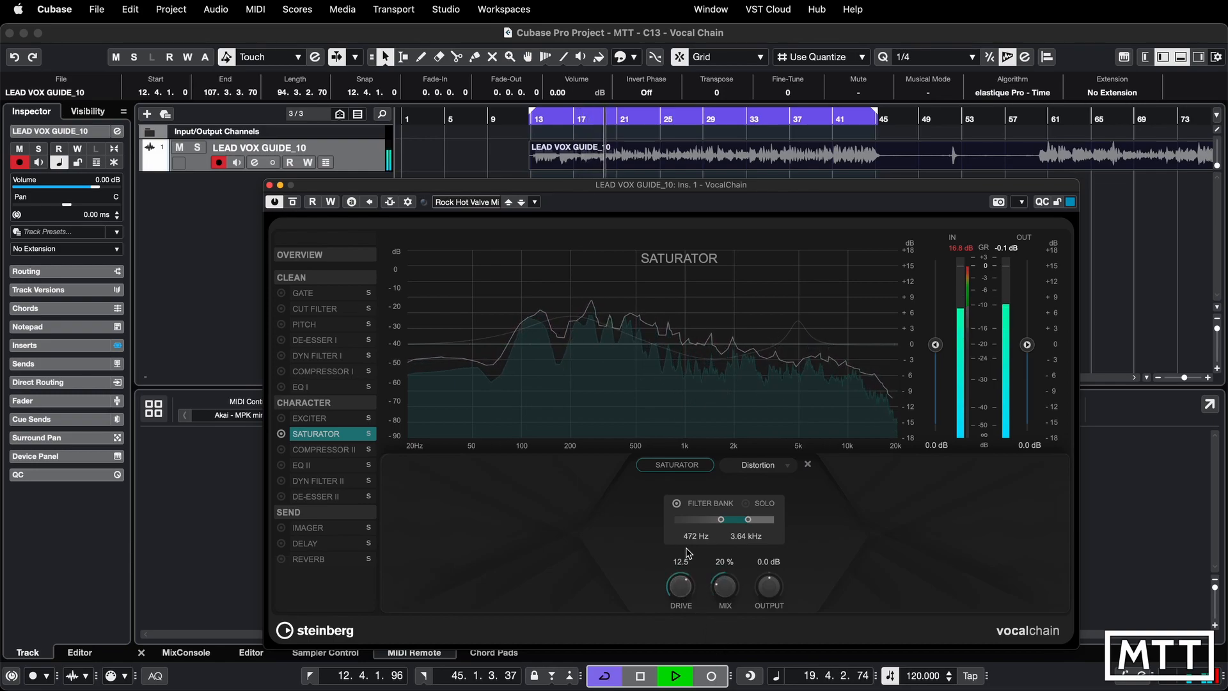
left_click_drag(718, 589, 684, 671)
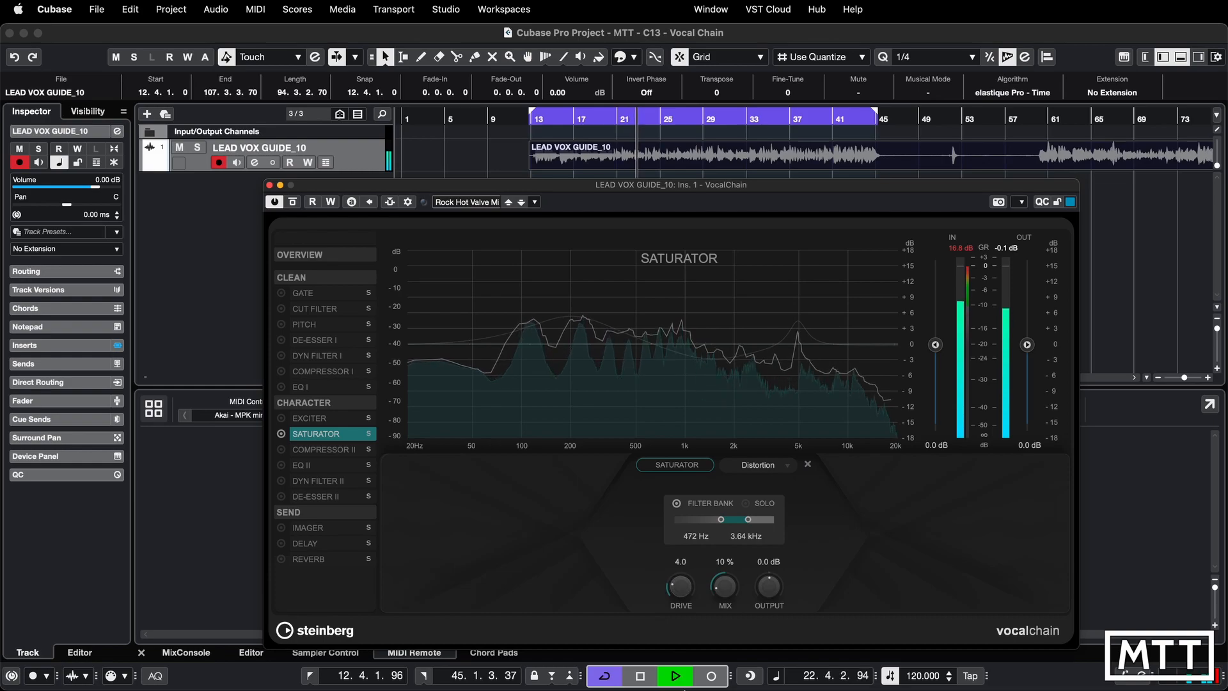
left_click_drag(727, 585, 732, 496)
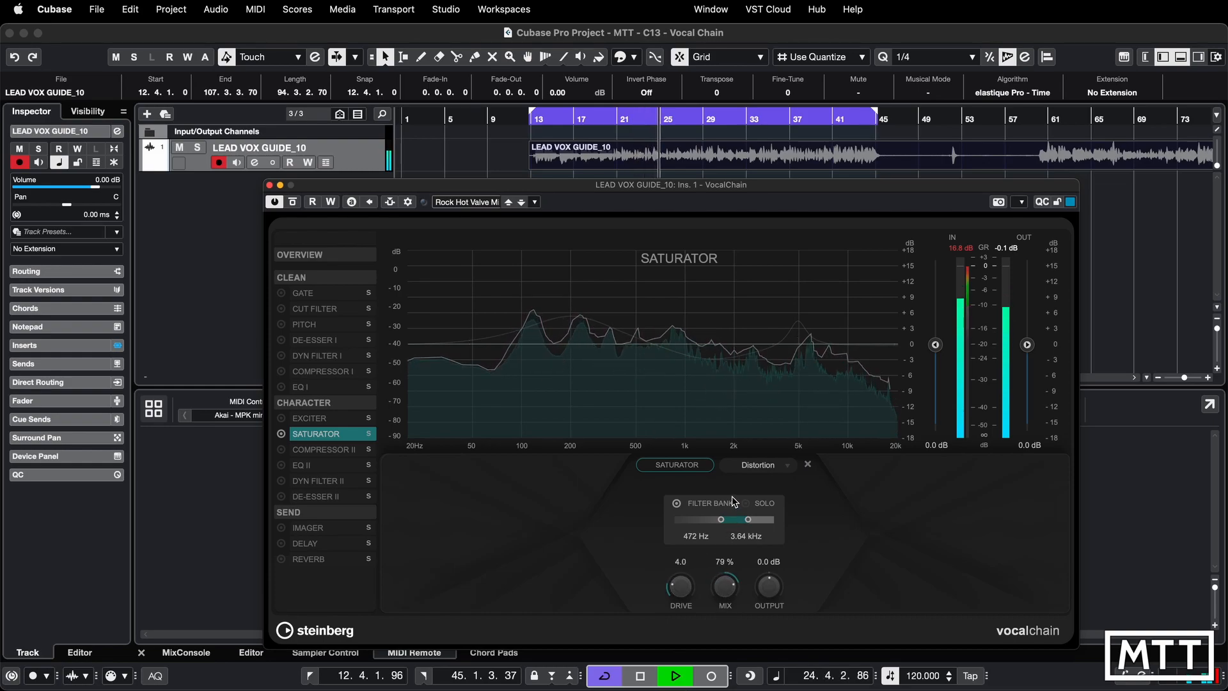
key("space")
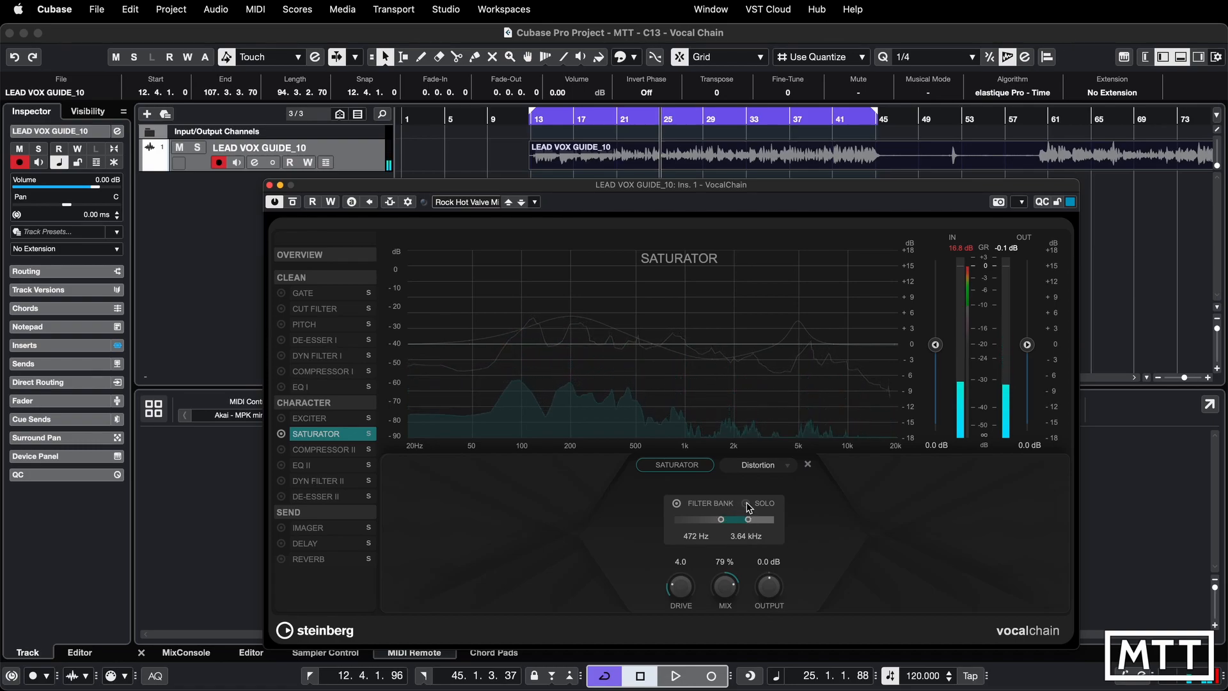
Solo the Saturator's filter bank during playback and lower its low frequency limit to 290 Hz
key("space")
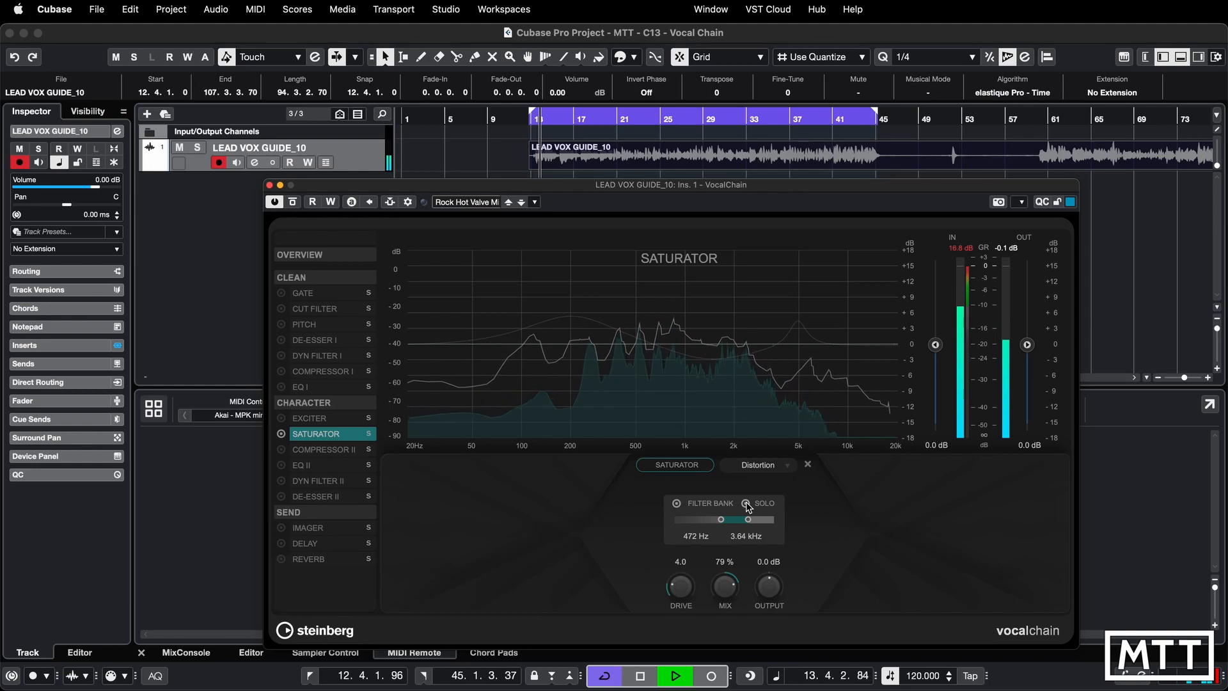
mouse_move(722, 524)
left_mouse_down()
mouse_move(704, 520)
mouse_move(713, 523)
left_mouse_up()
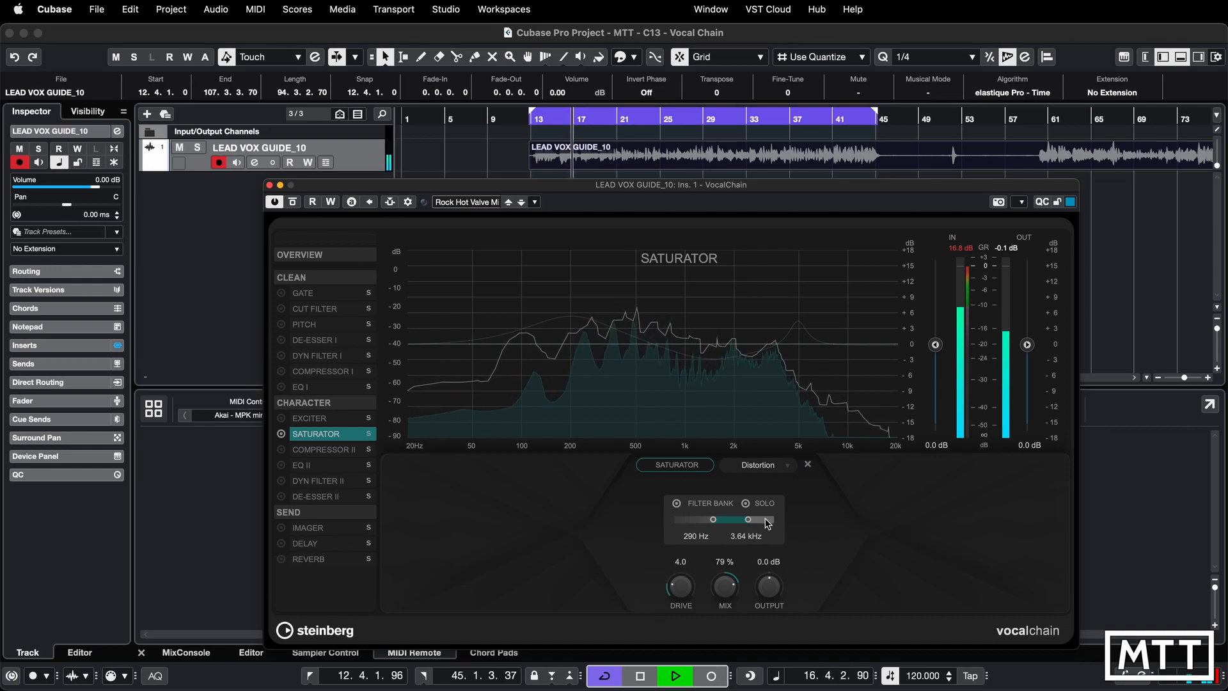
key("space")
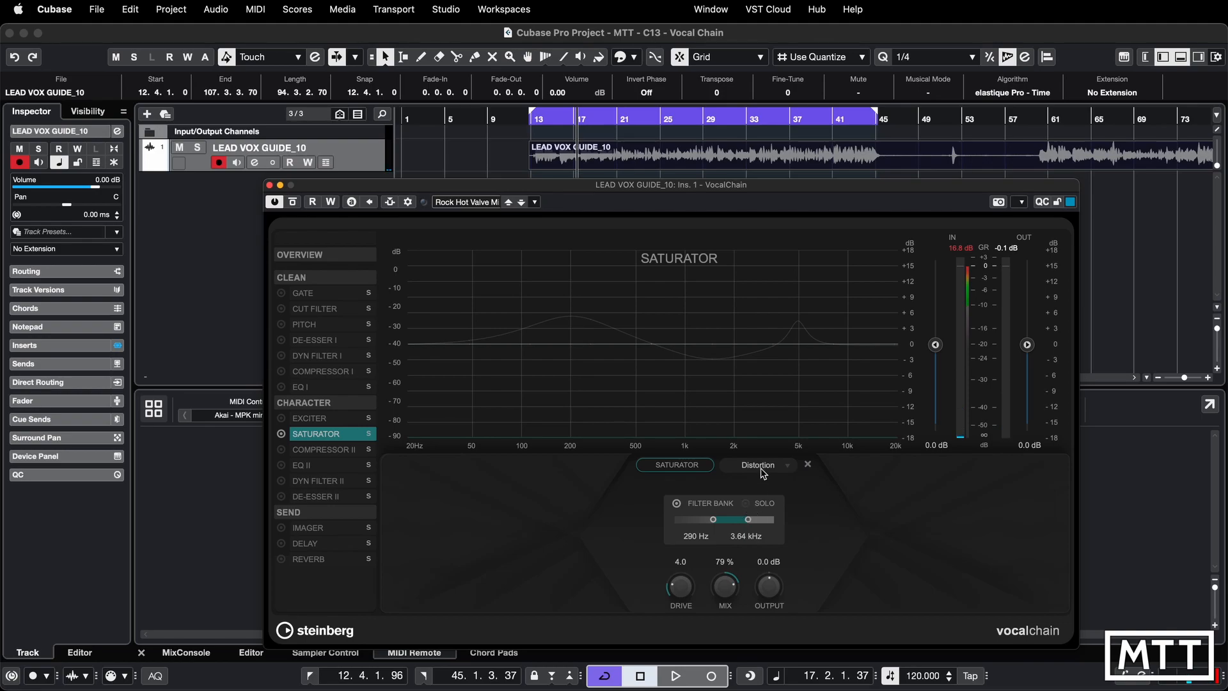
Change the Saturator type to Tape and set the drive to 20.0 with the vocal playing
left_click(762, 448)
key("space")
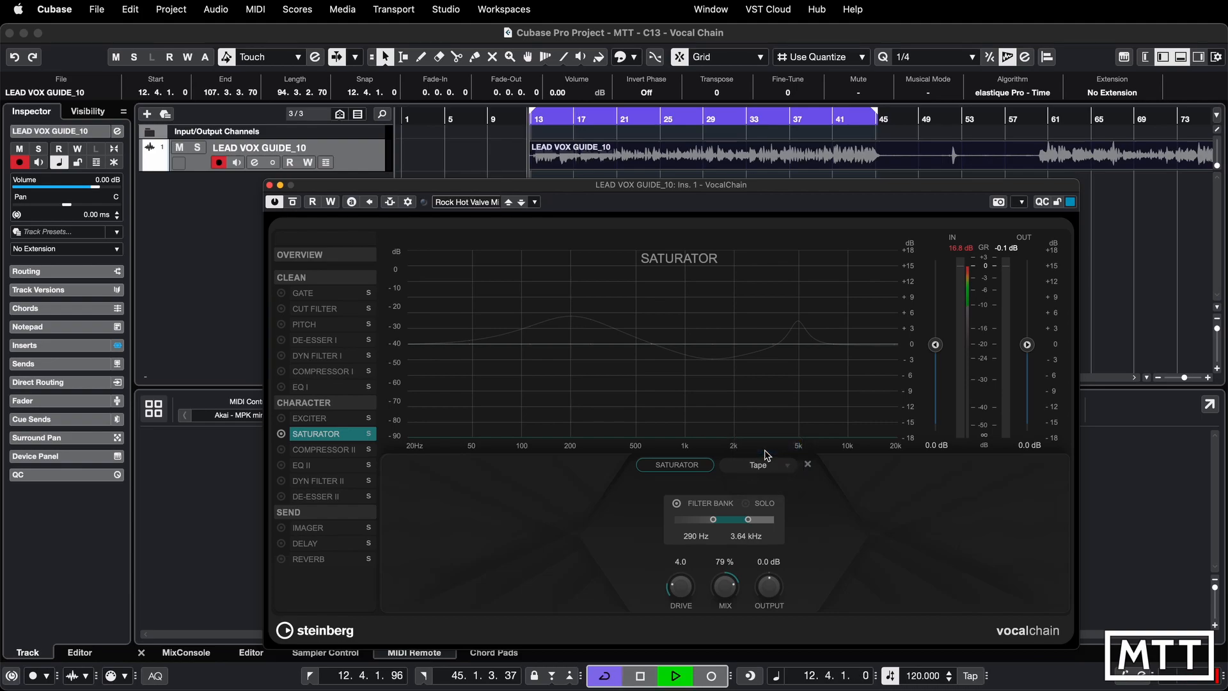
left_click_drag(682, 586, 694, 468)
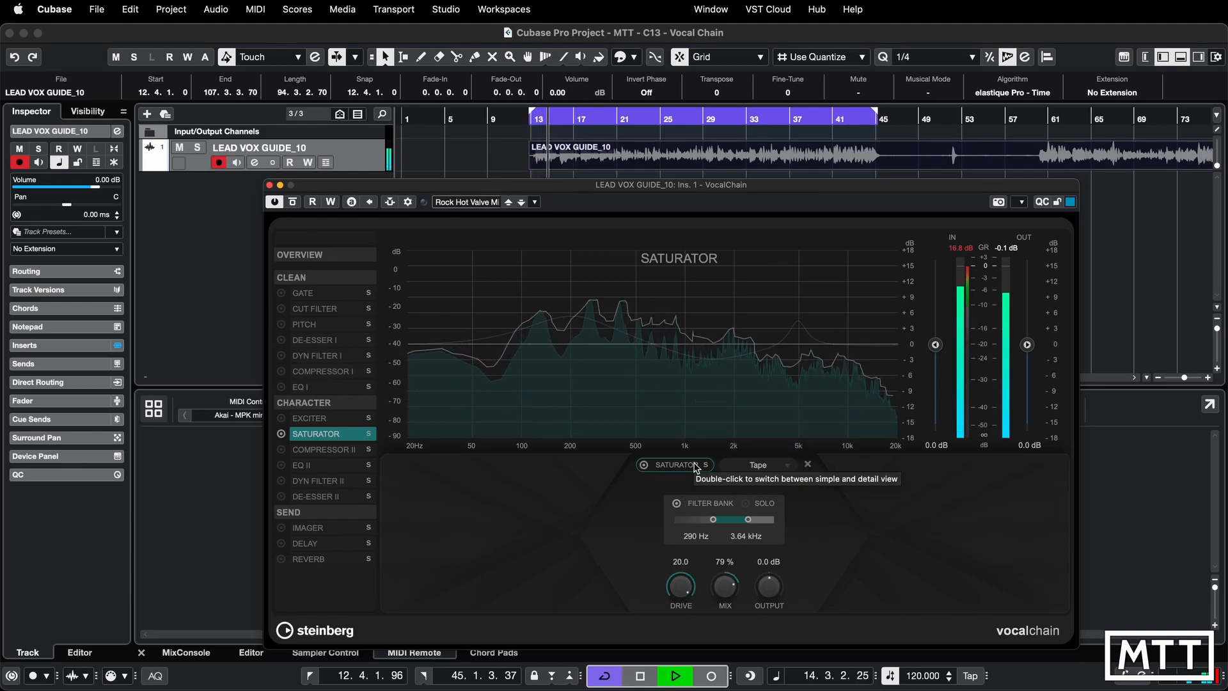
Audition the Saturator's Tube type, switch it back to Distortion and stop playback
left_click(778, 470)
left_click(770, 493)
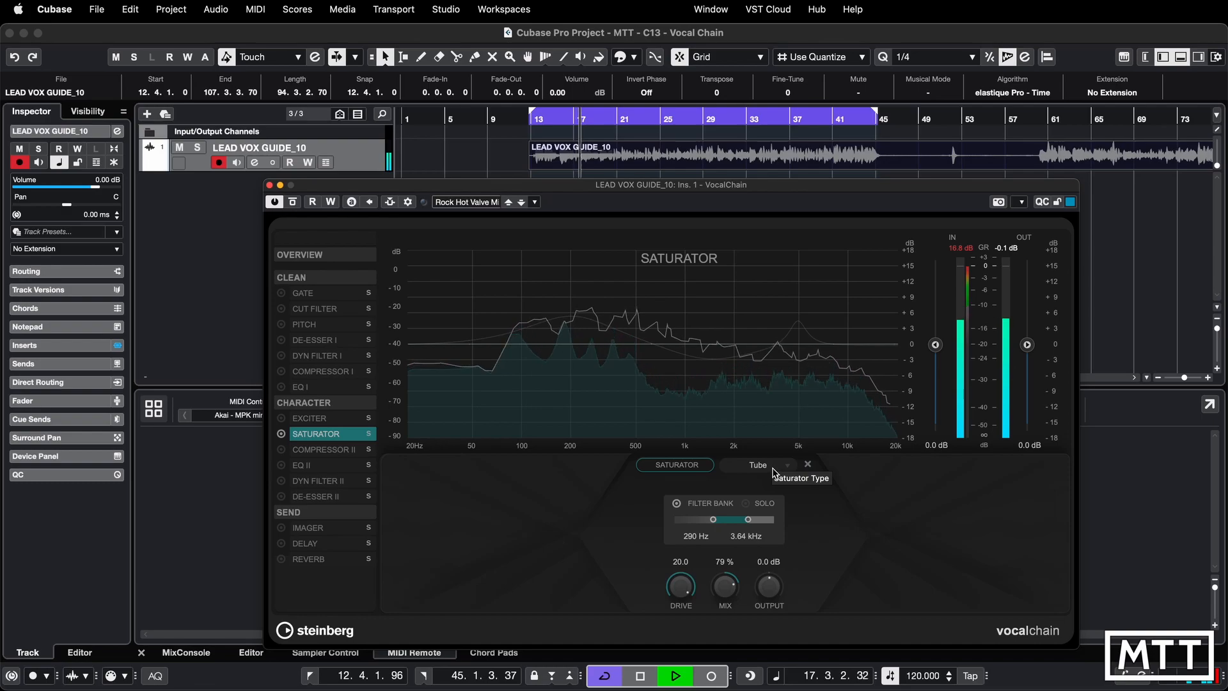
left_click(774, 472)
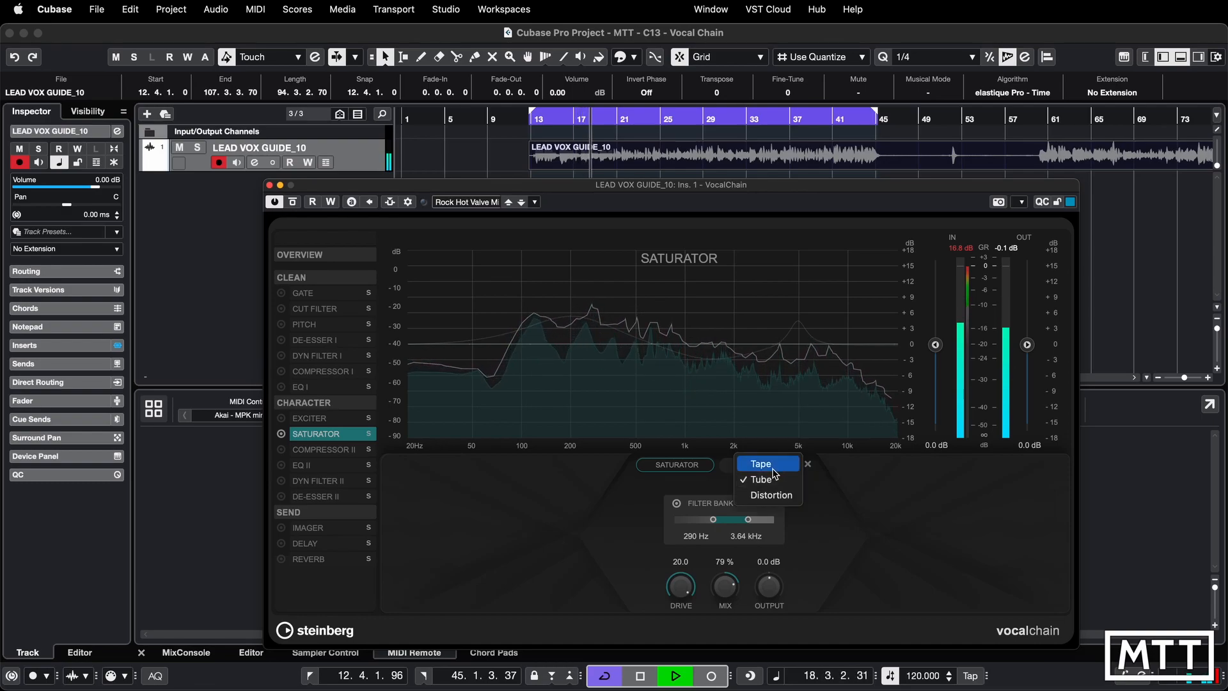
left_click(774, 499)
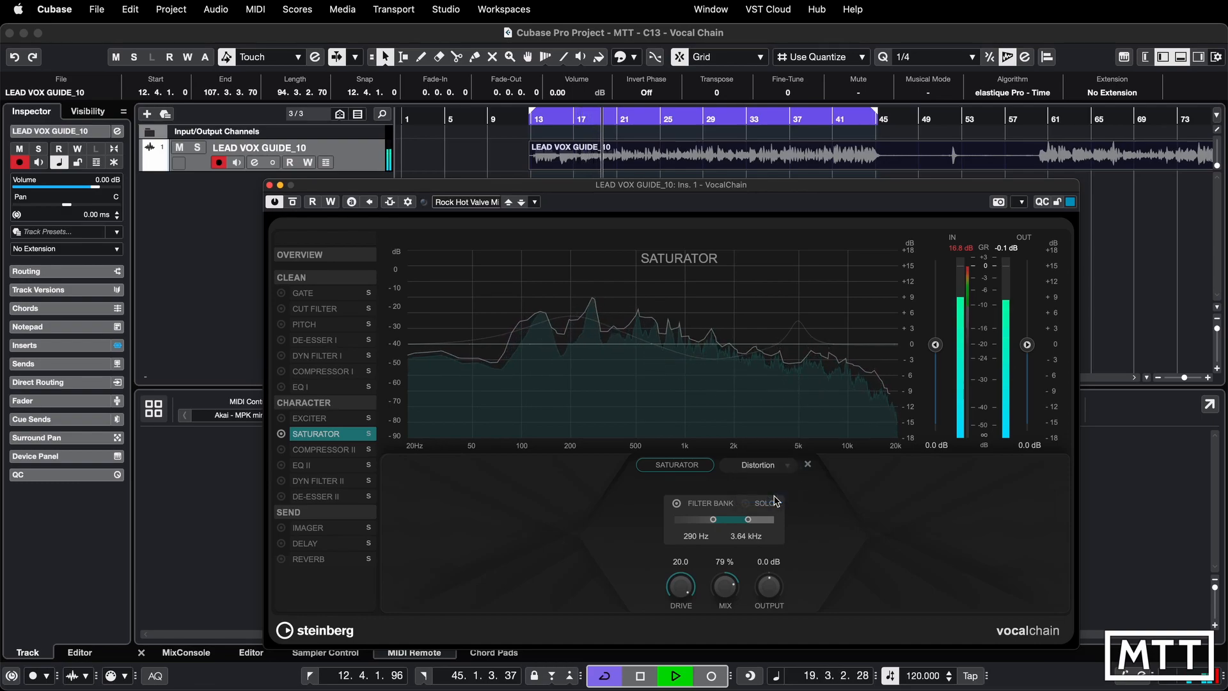
key("space")
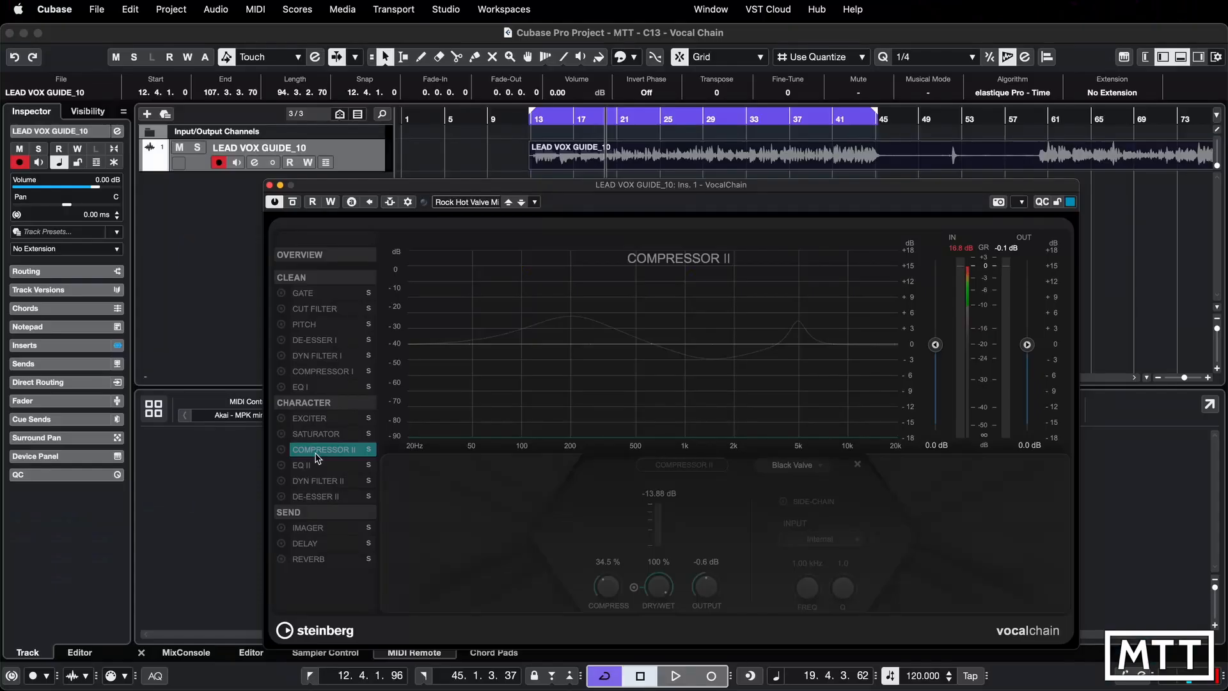
Look through the remaining Character modules: EQ II, Dyn Filter II and De-Esser II
left_click(314, 466)
left_click(326, 477)
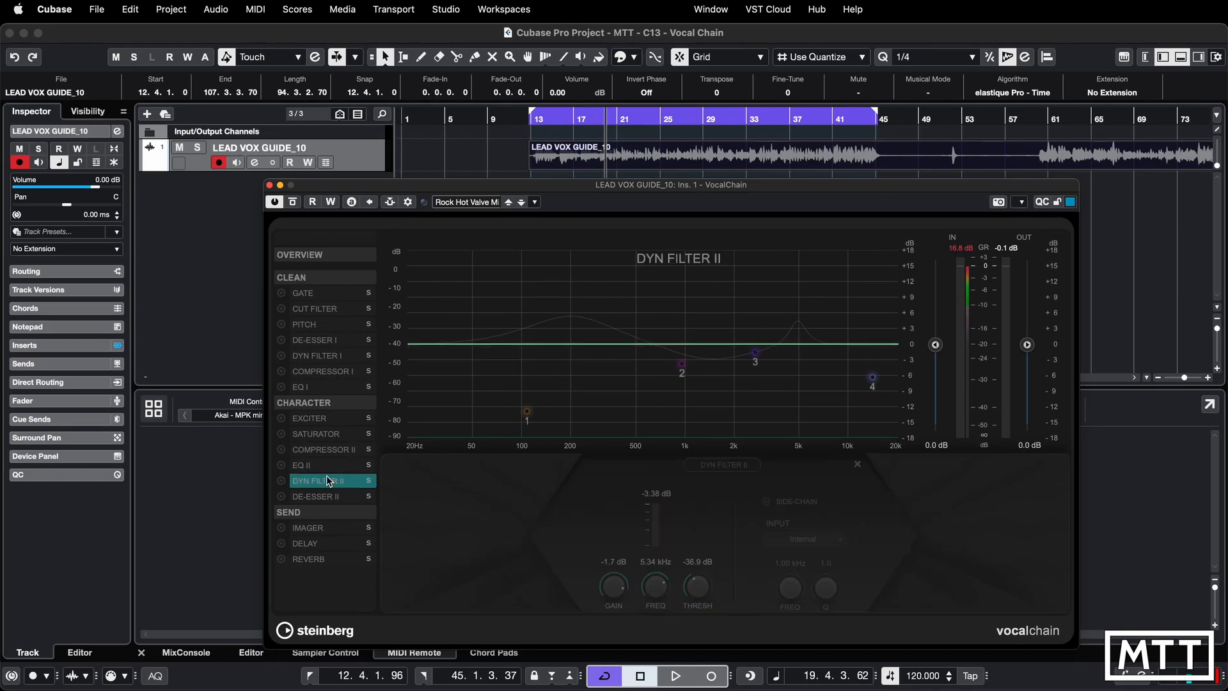
left_click(336, 496)
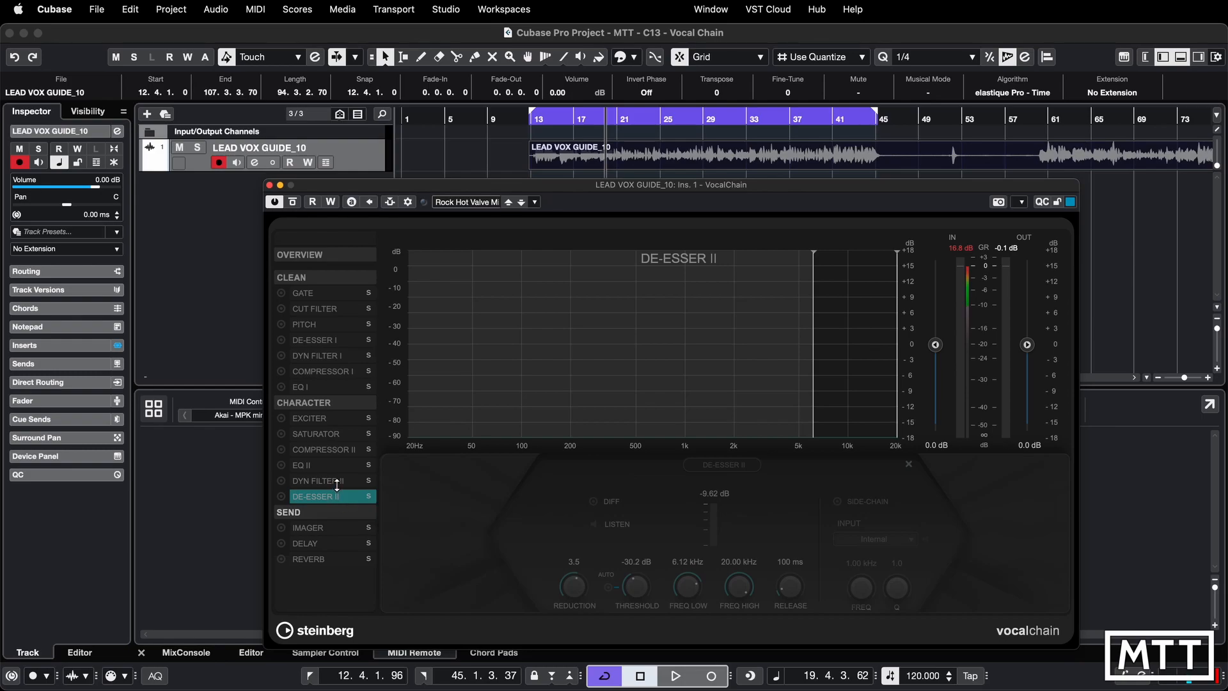
mouse_move(337, 484)
left_mouse_down()
mouse_move(337, 469)
mouse_move(325, 500)
mouse_move(335, 420)
mouse_move(325, 503)
mouse_move(332, 392)
mouse_move(319, 488)
left_mouse_up()
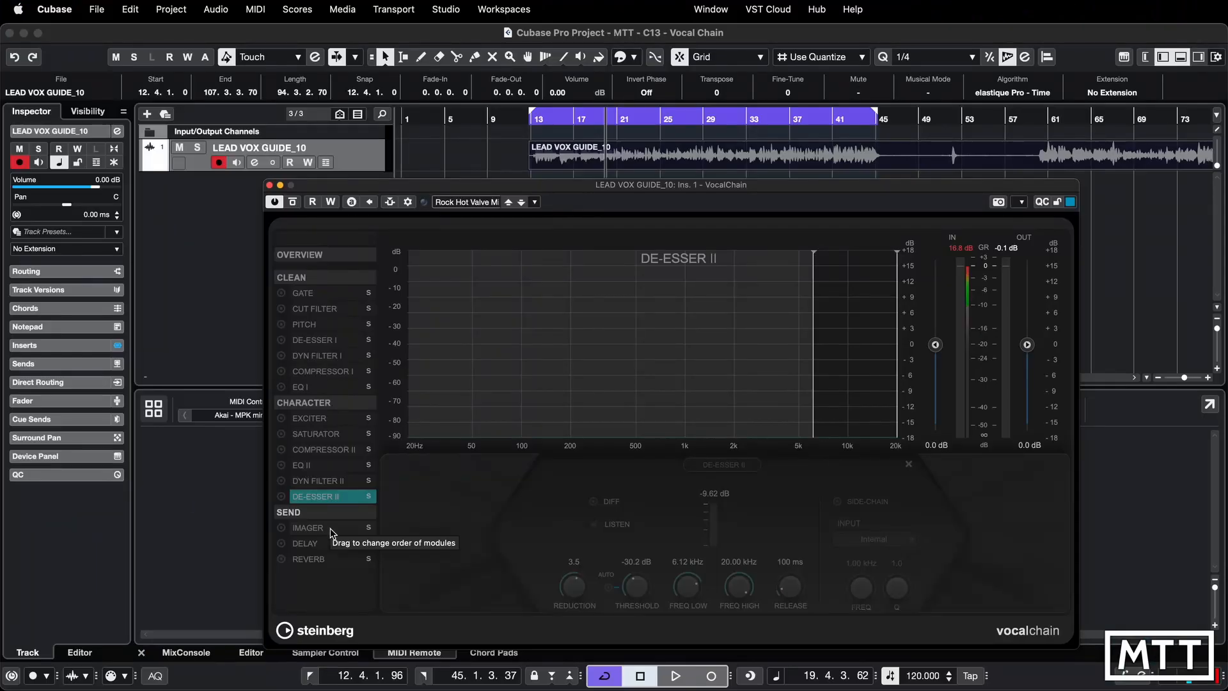
Open the Imager send module and, with the vocal playing, set its formant to 0 % and delay to 92 %
left_click(330, 531)
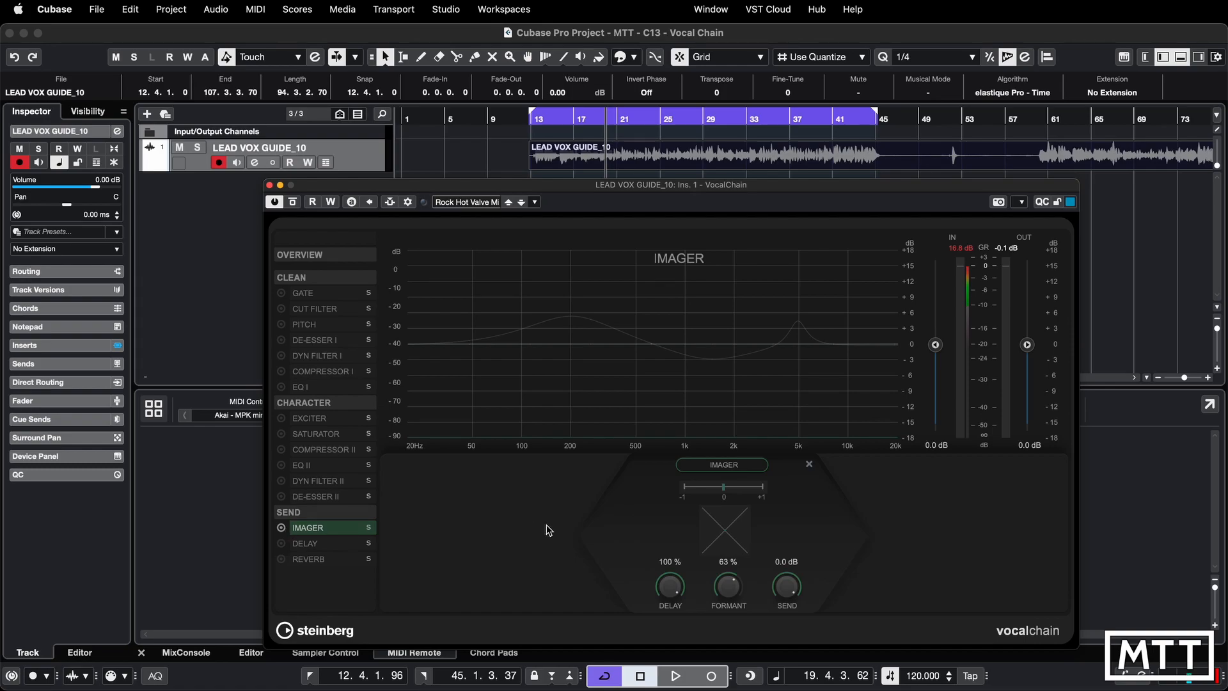
key("space")
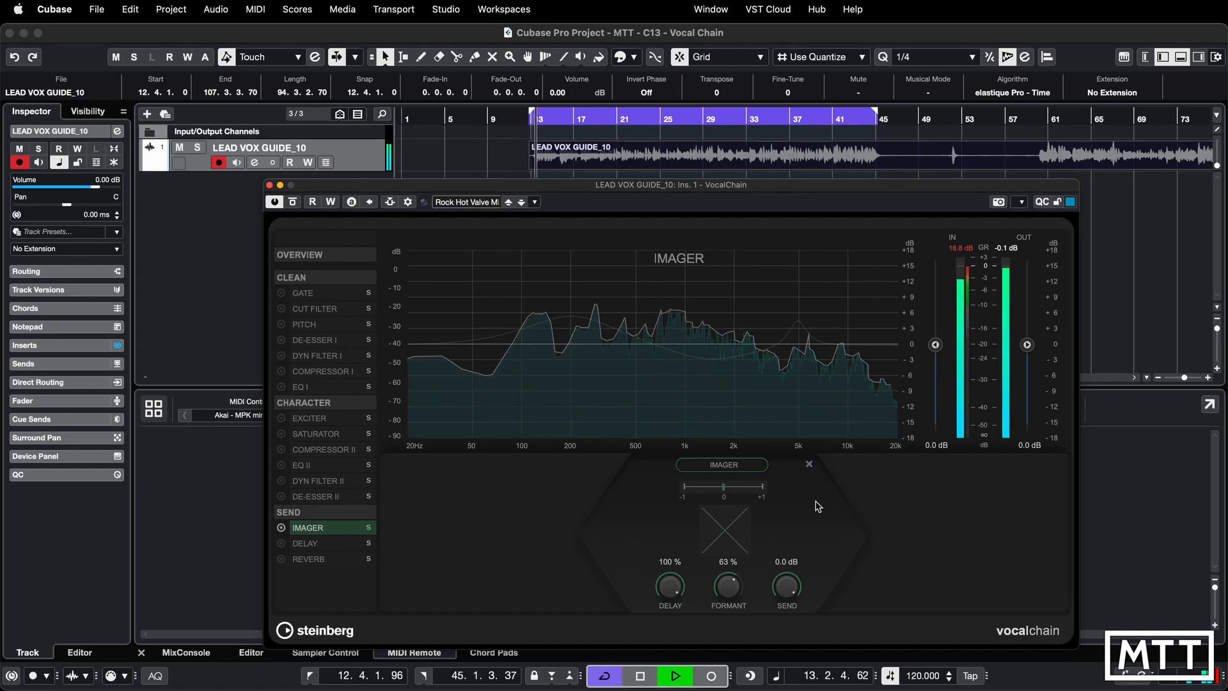
left_click_drag(670, 585, 672, 690)
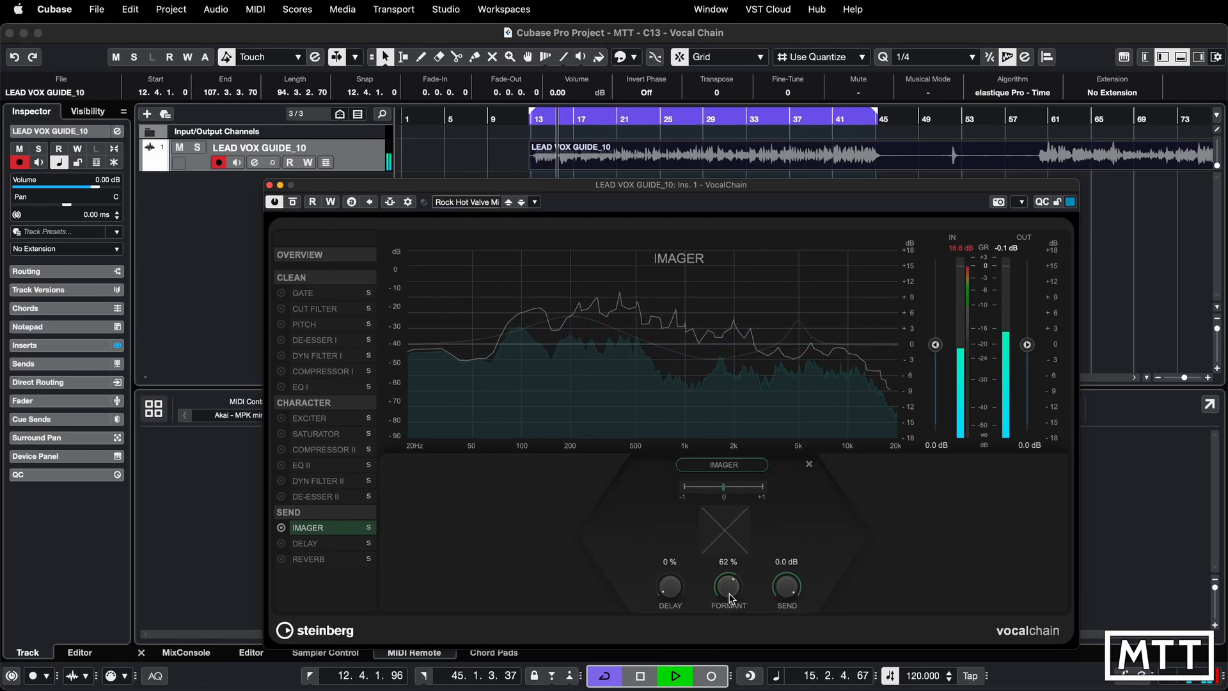
left_click_drag(730, 587, 730, 690)
left_click_drag(670, 586, 673, 470)
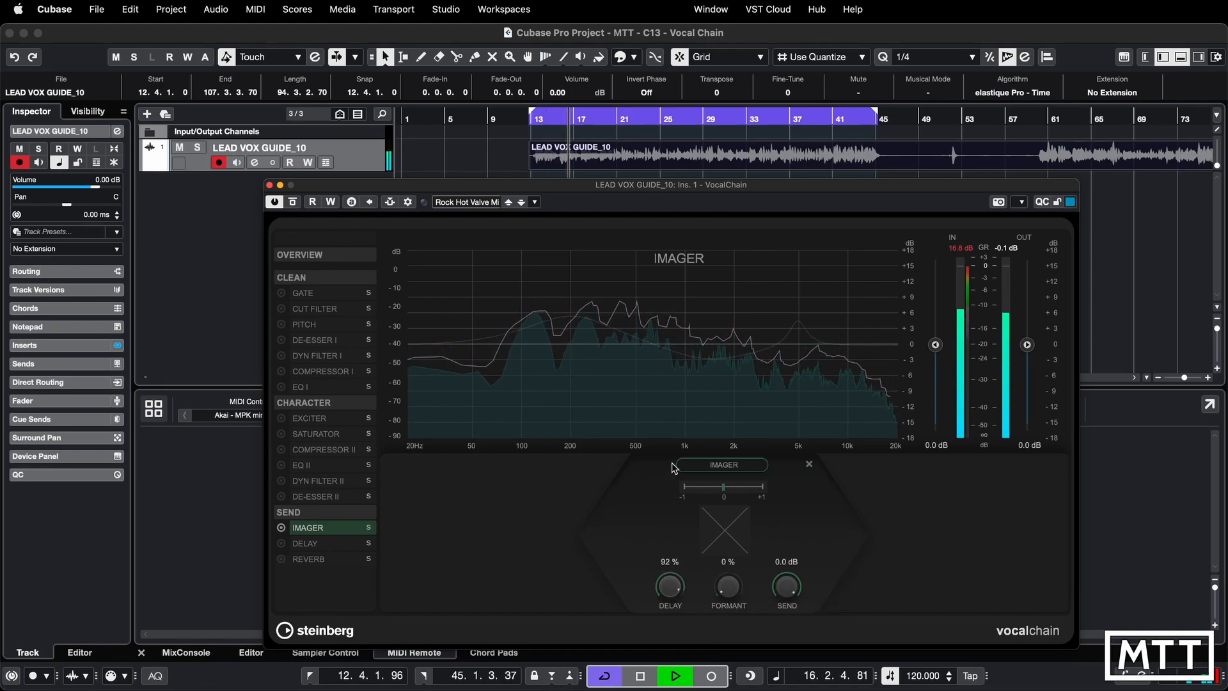
Compare the Imager's effect by lowering its send and restoring it to 0.0 dB, and by toggling the module off and on
left_click_drag(786, 586, 786, 675)
left_click_drag(785, 590, 804, 415)
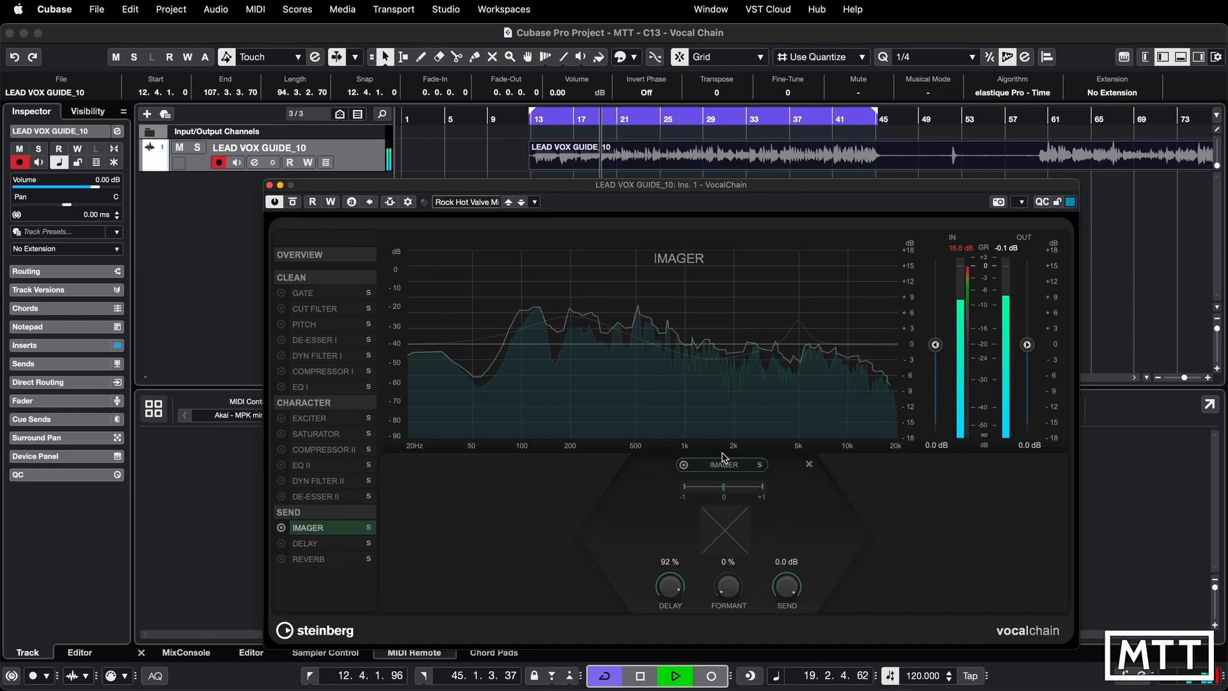
left_click(683, 466)
left_click(683, 466)
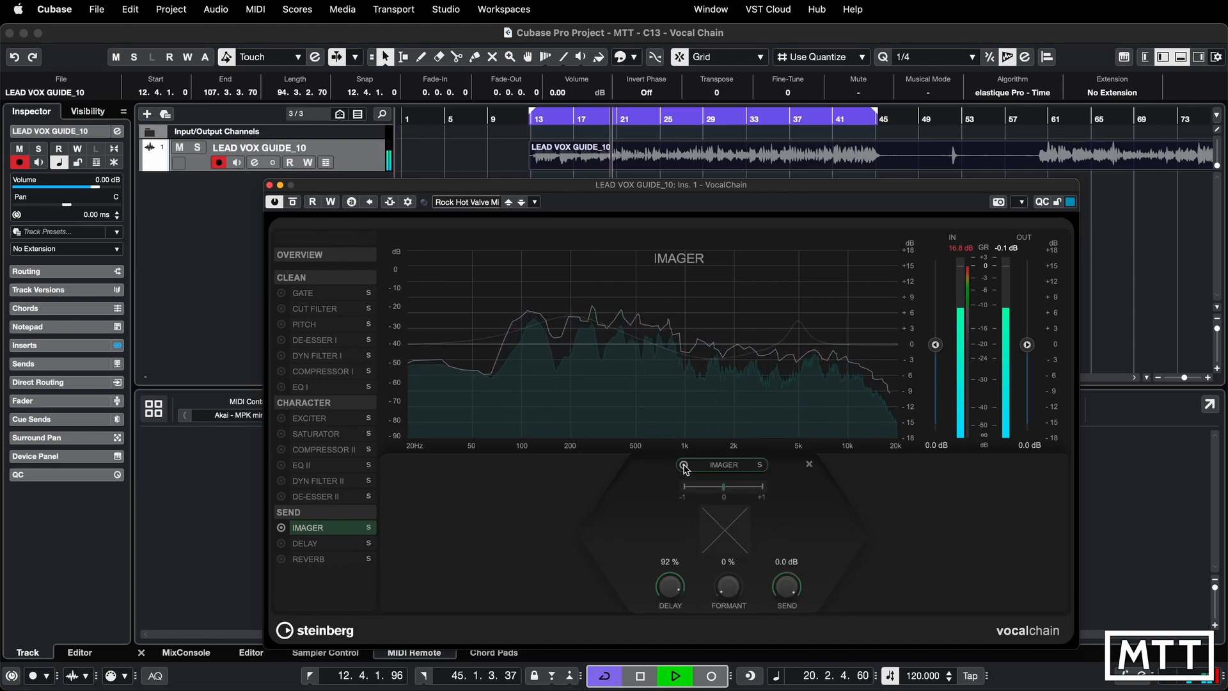
key("space")
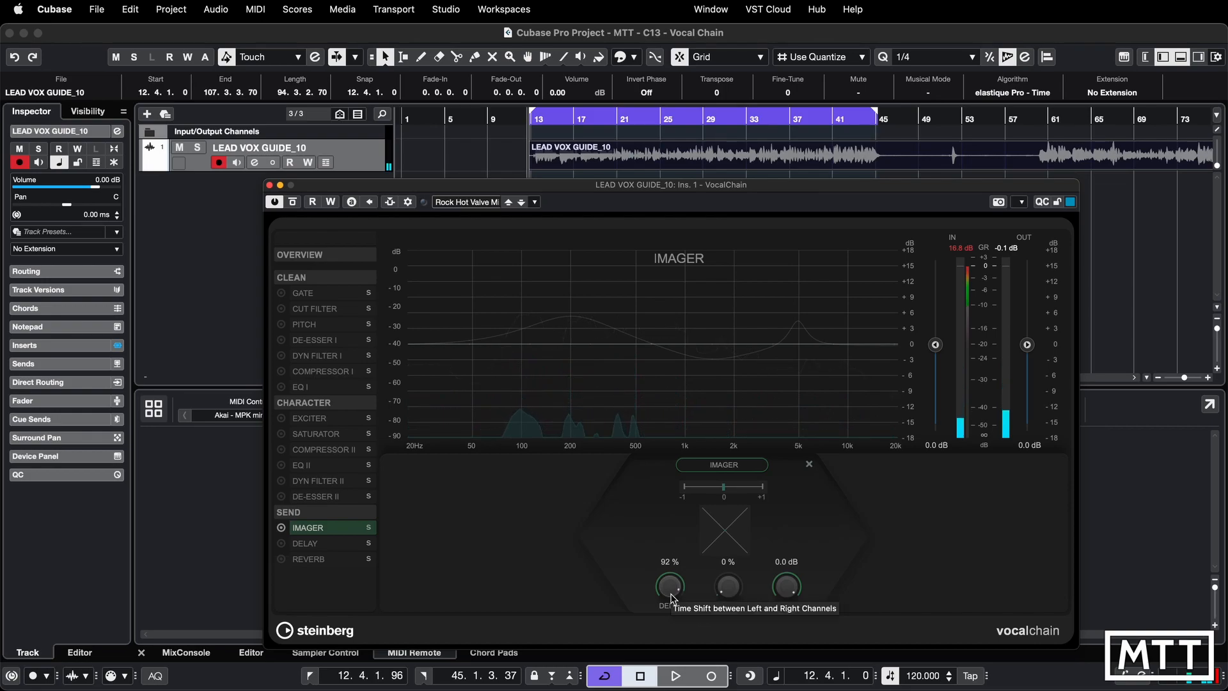
With the vocal playing, compare the Imager's delay at 100 % and 0 %, and stop playback
key("space")
left_click_drag(672, 598, 672, 571)
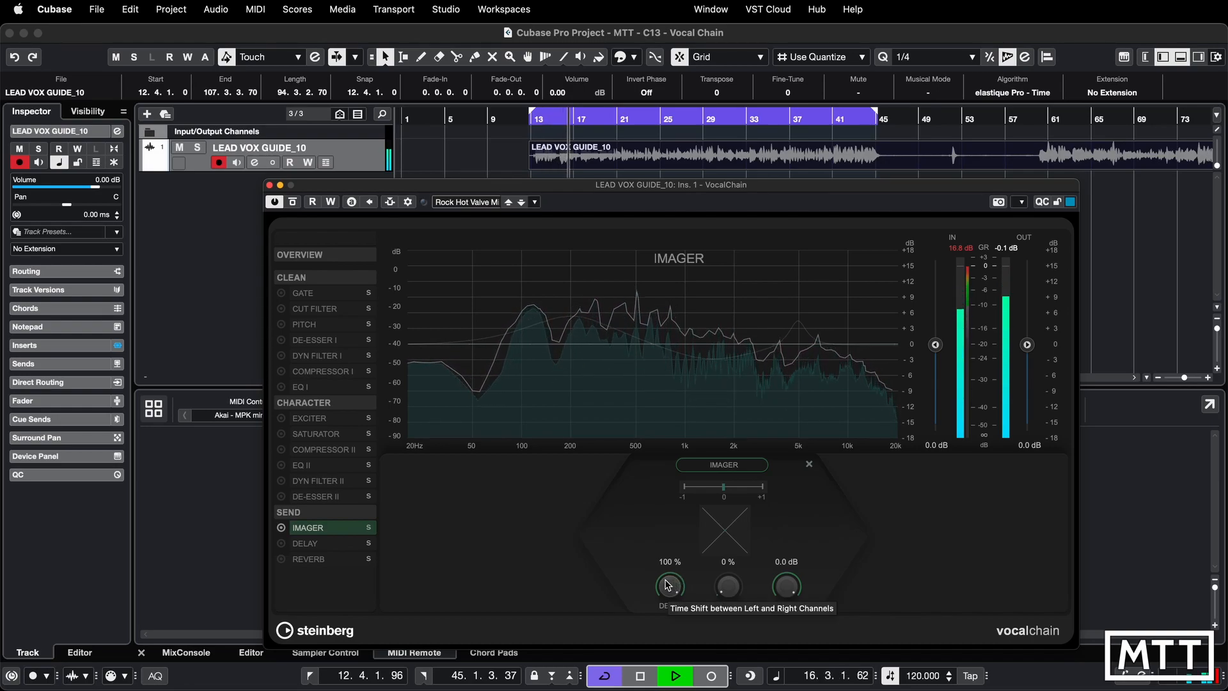
left_click_drag(667, 584, 676, 370)
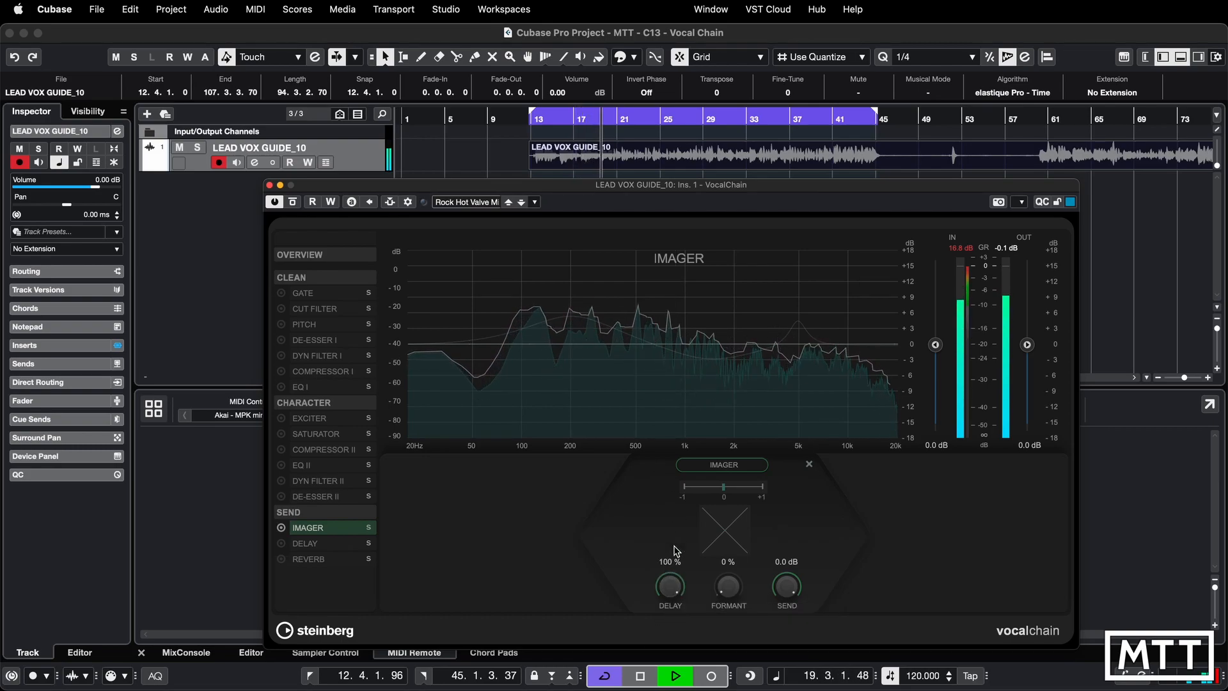
left_click_drag(674, 587, 675, 683)
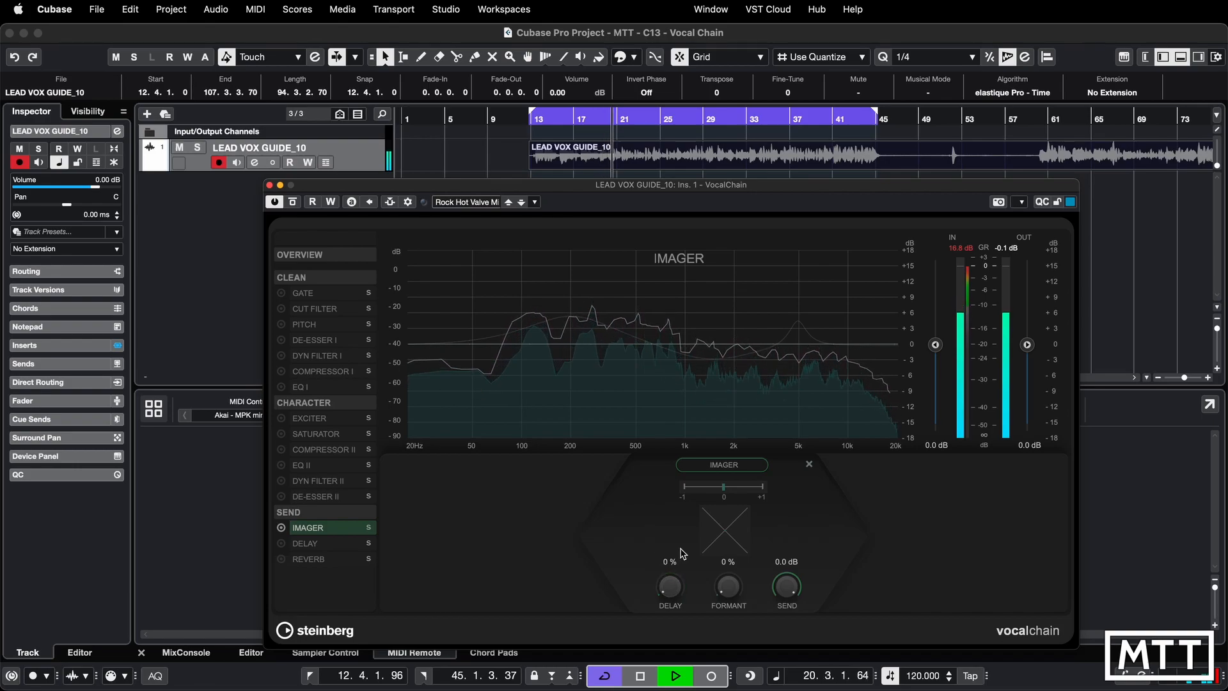
key("space")
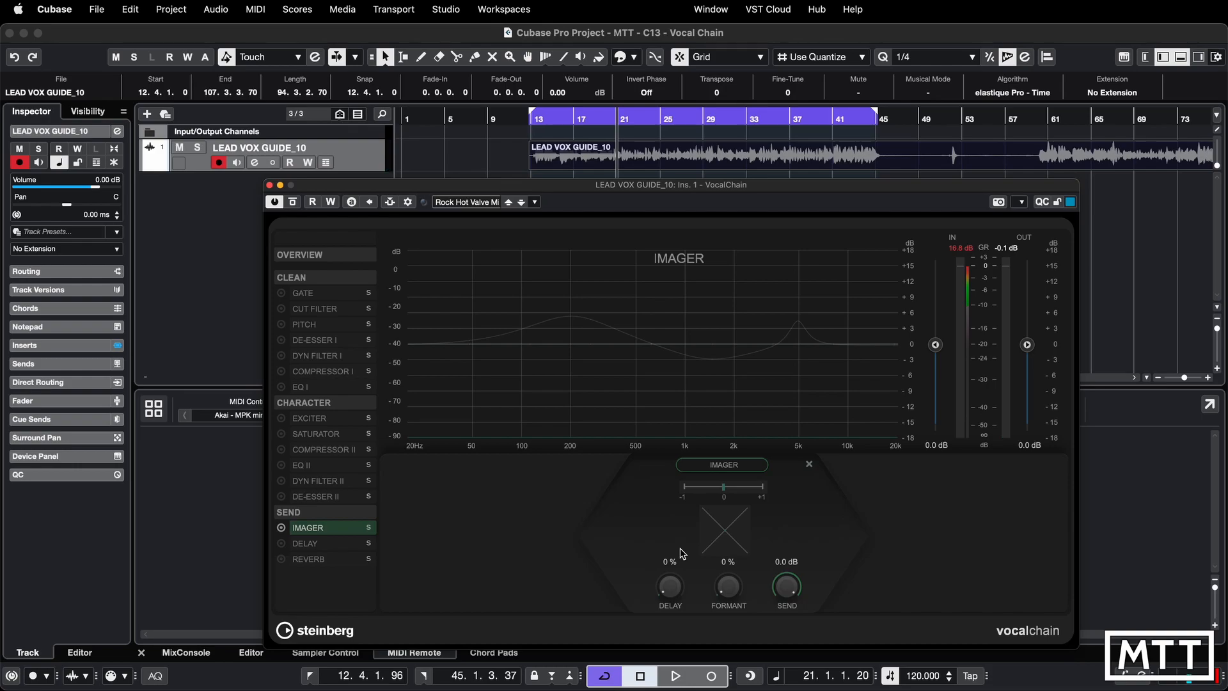
With the vocal playing, set the Imager's delay to 20 % and formant to 100 %, and stop playback
key("space")
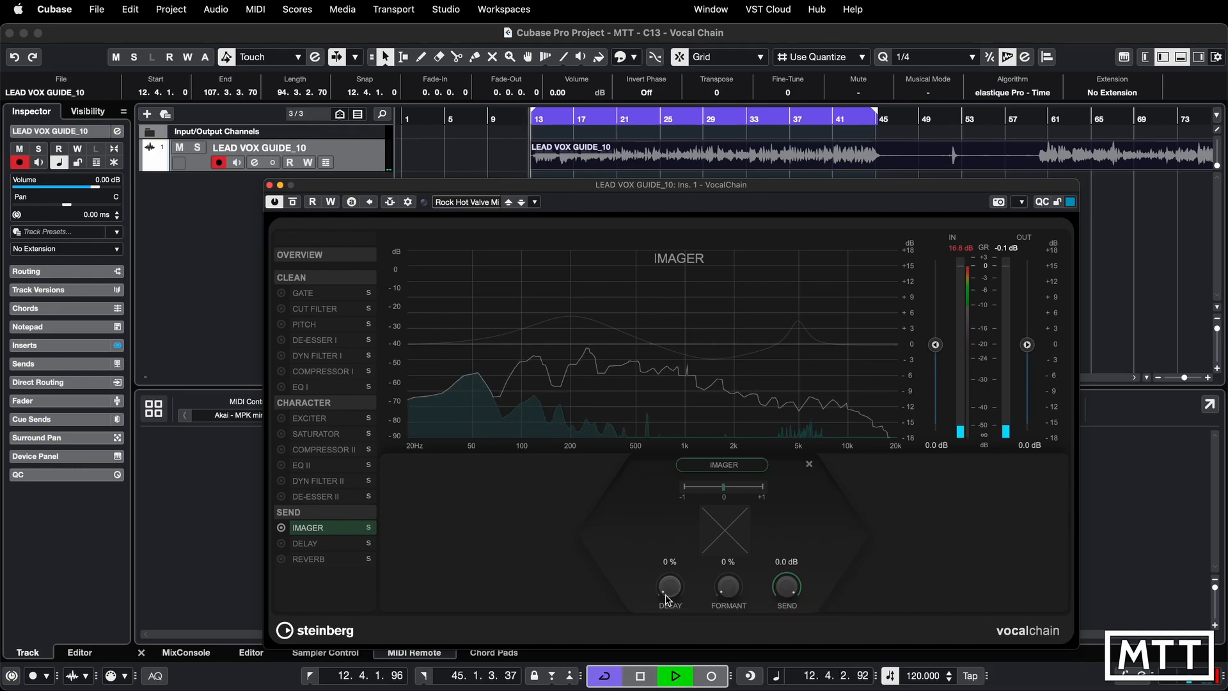
left_click_drag(665, 574, 667, 500)
left_click_drag(730, 588, 735, 435)
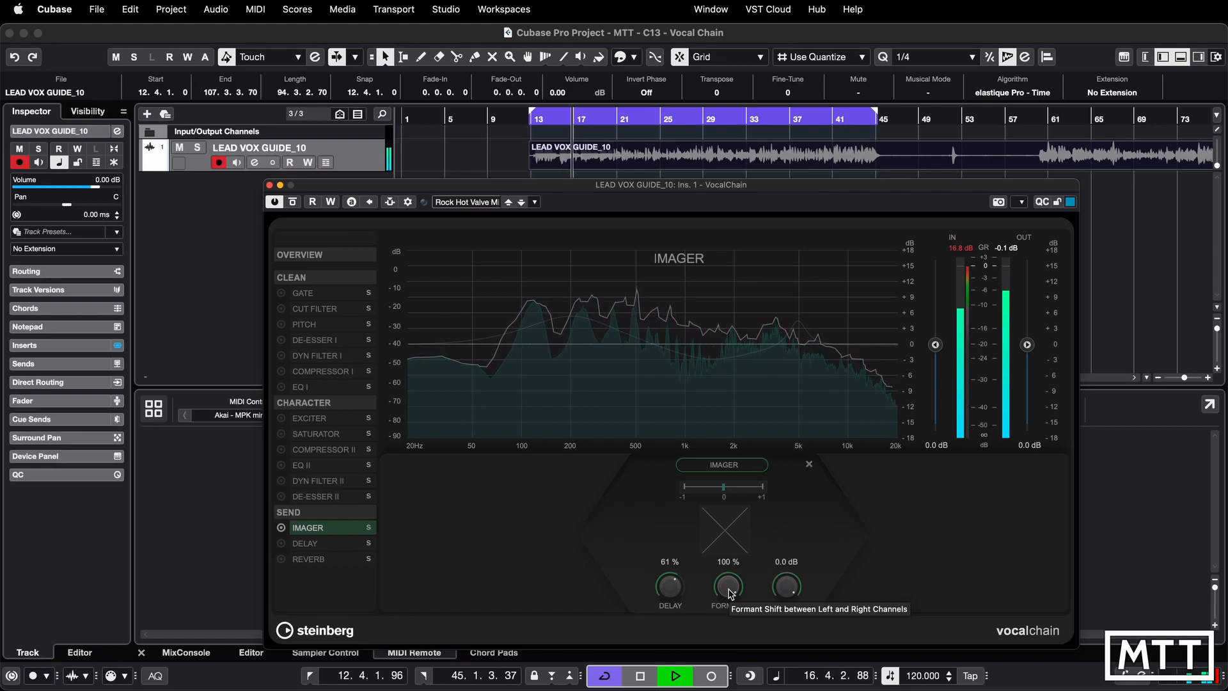
left_click_drag(670, 586, 669, 646)
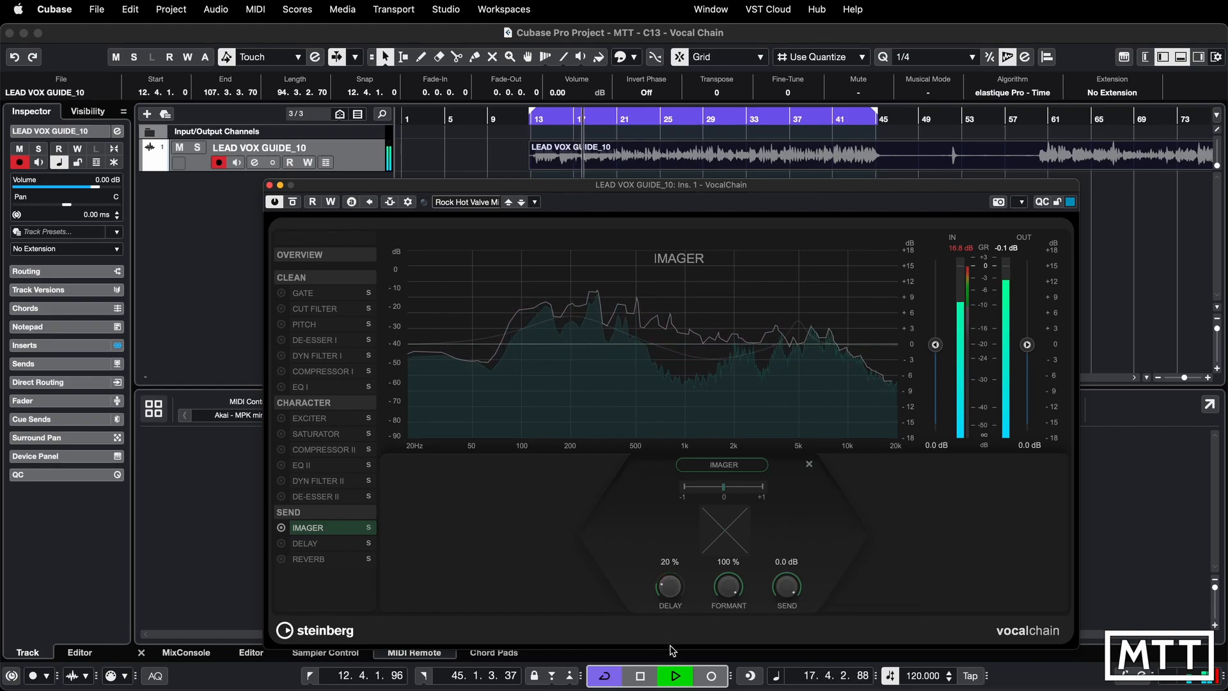
left_click_drag(733, 594, 733, 640)
left_click_drag(722, 486, 736, 440)
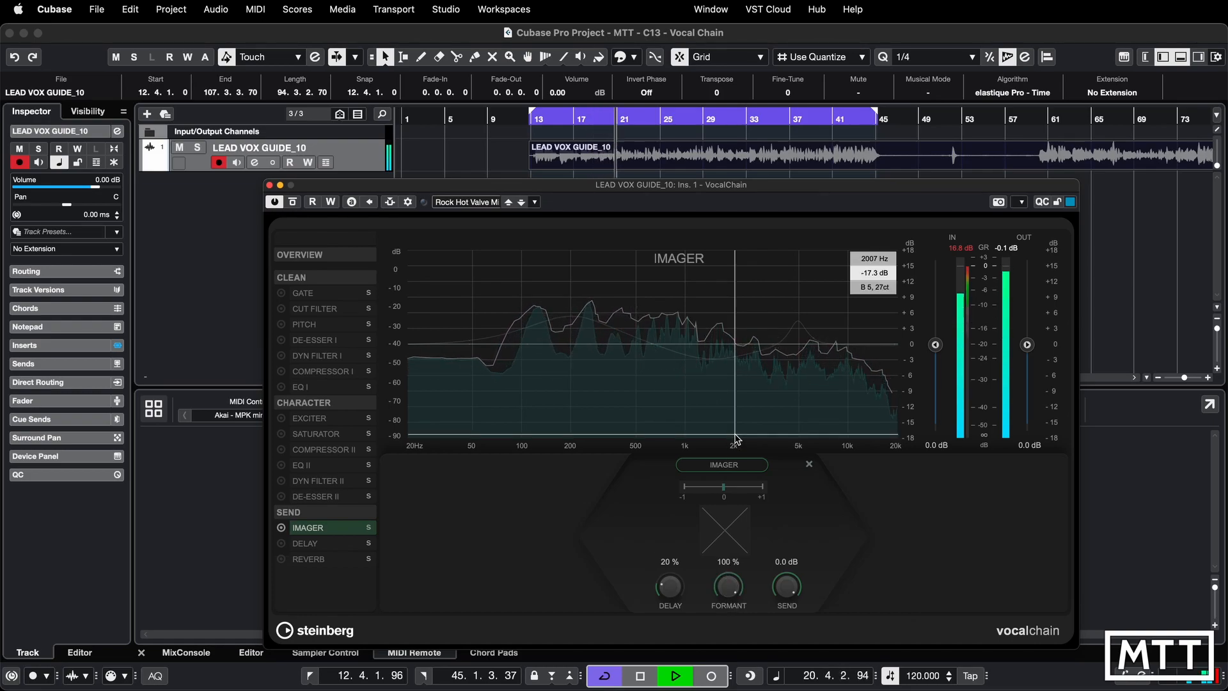
key("space")
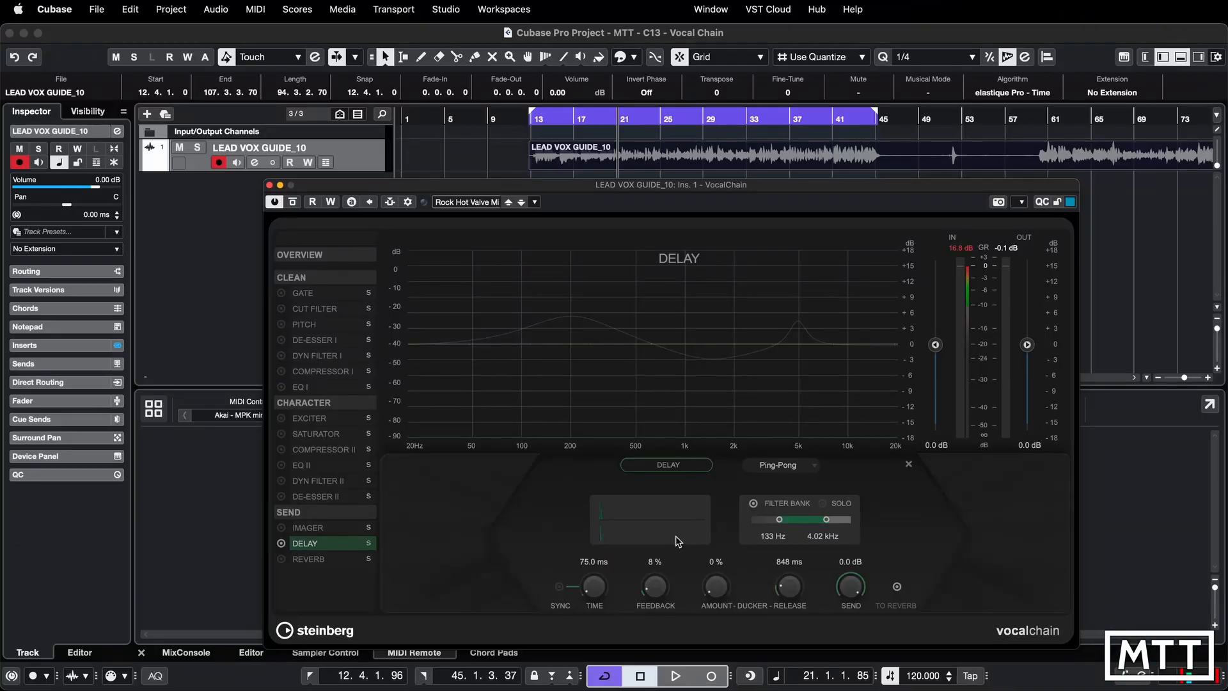
With the vocal playing, set the Delay module's time to 1625 ms and stop playback
key("space")
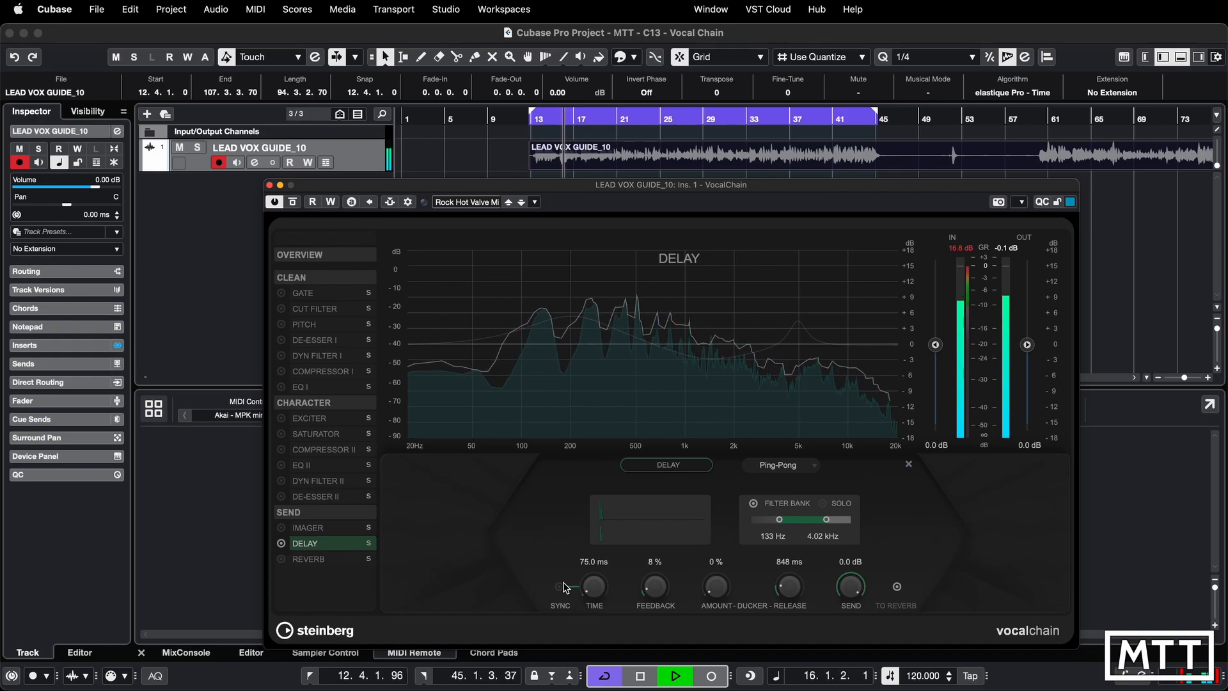
left_click_drag(568, 591, 593, 555)
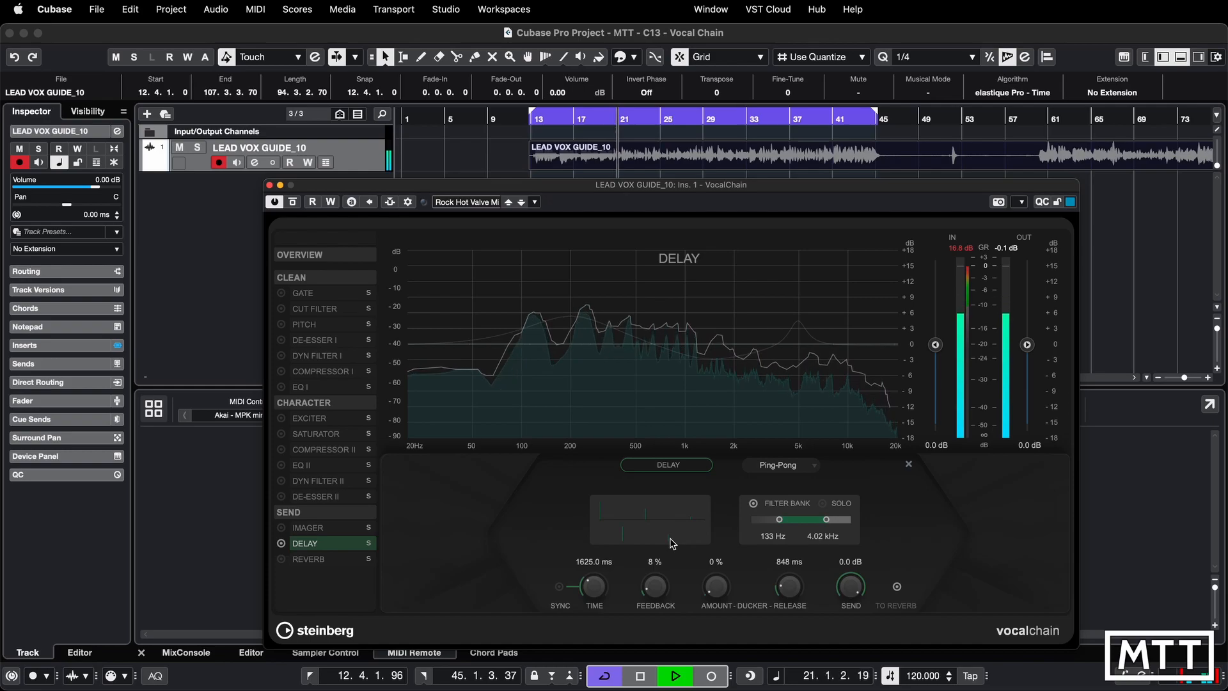
key("space")
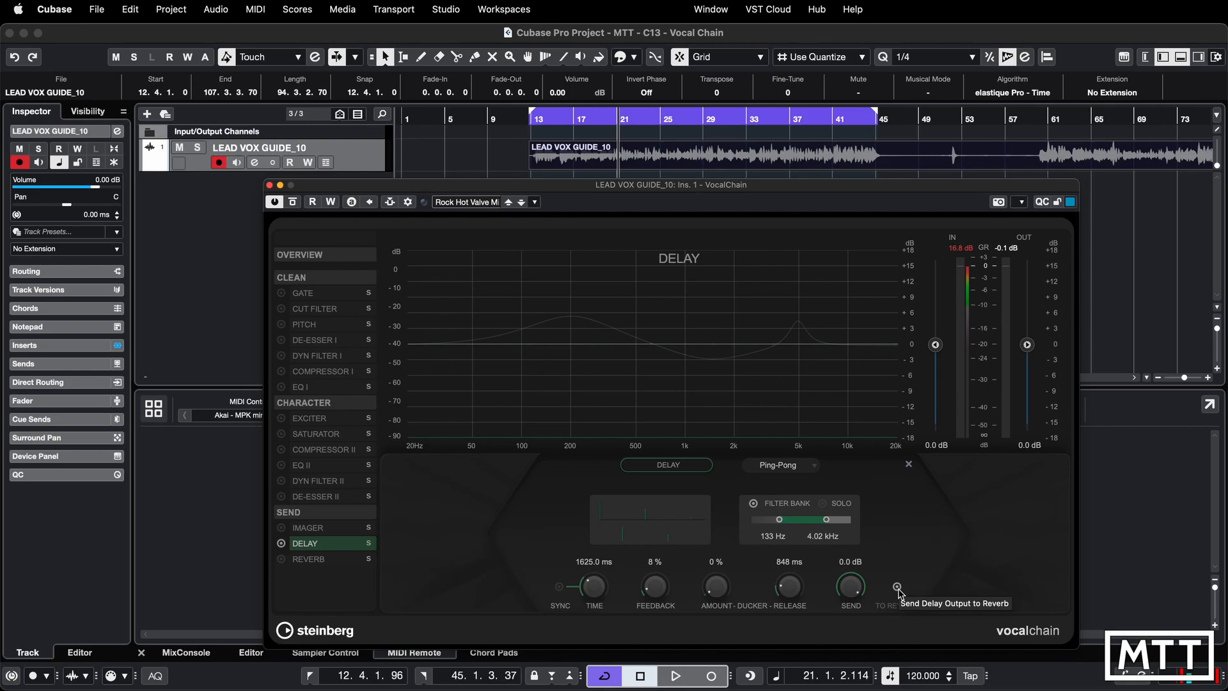
Open the Reverb send module, look over its type options while keeping Small Studio, and send its output to the re-enabled Delay module
left_click(281, 543)
left_click(309, 559)
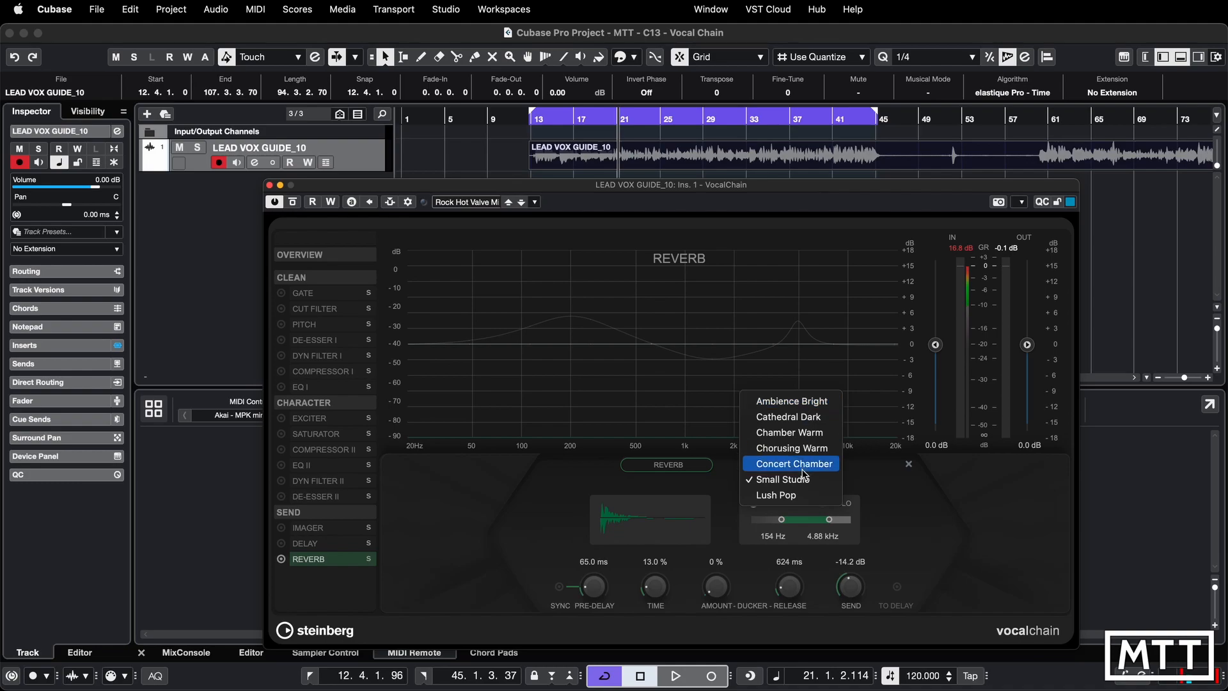
left_click(899, 495)
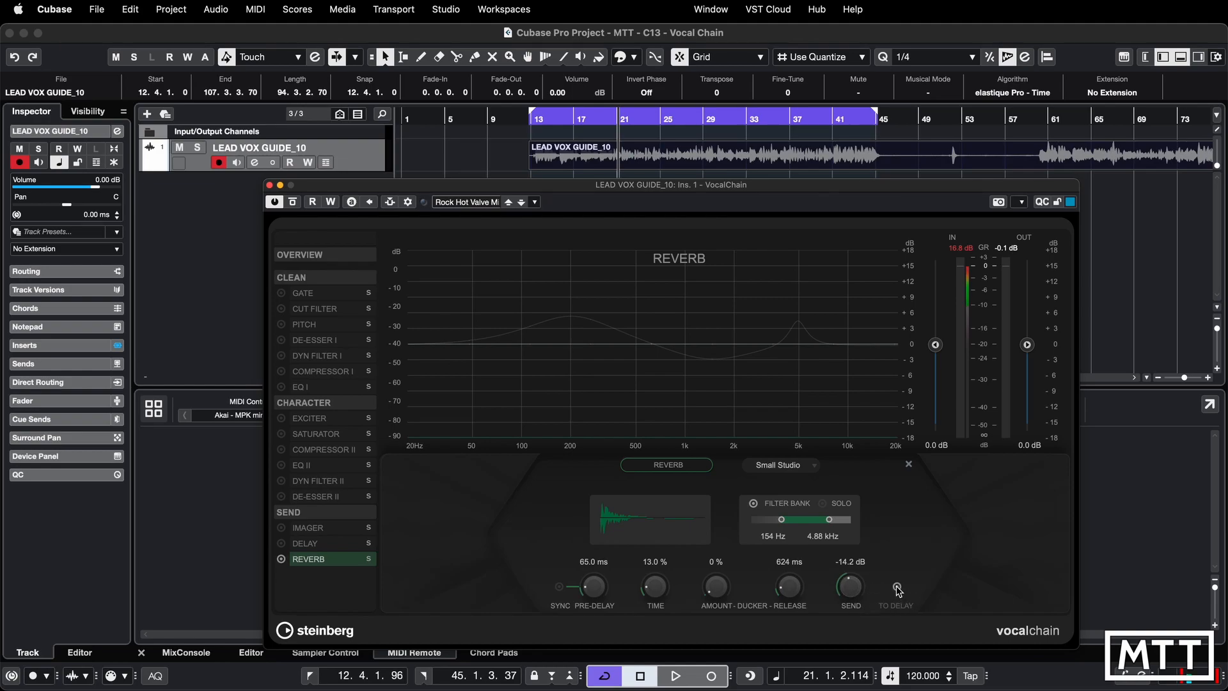
left_click(281, 543)
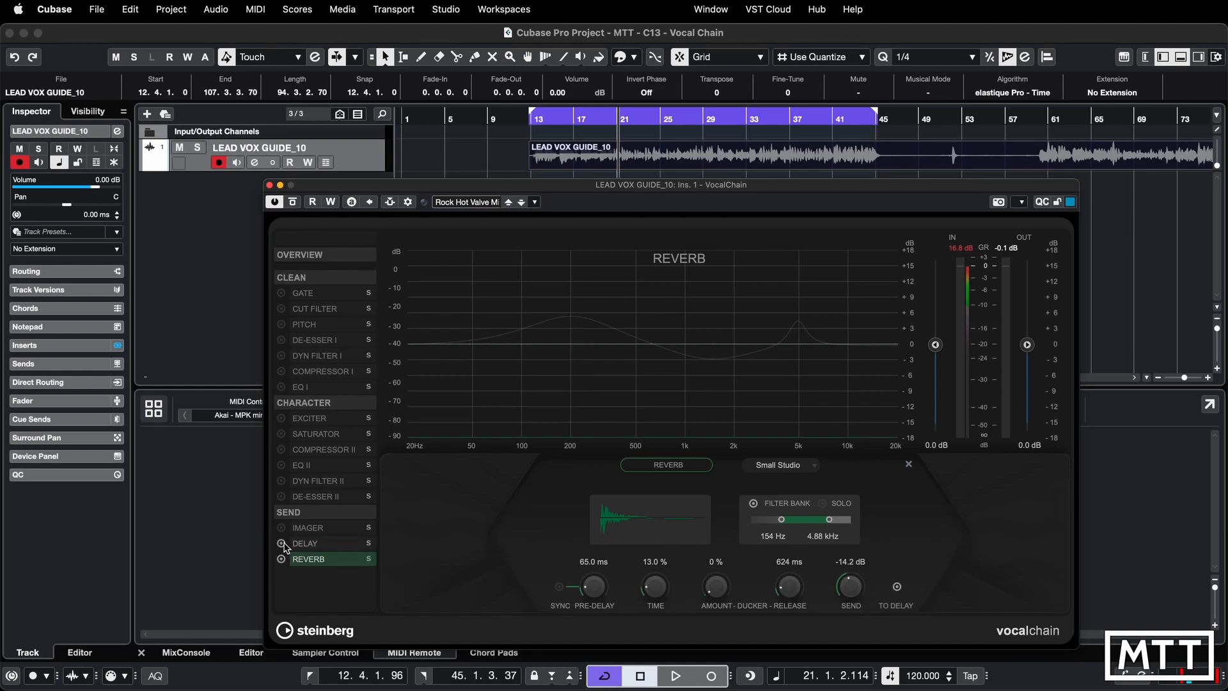